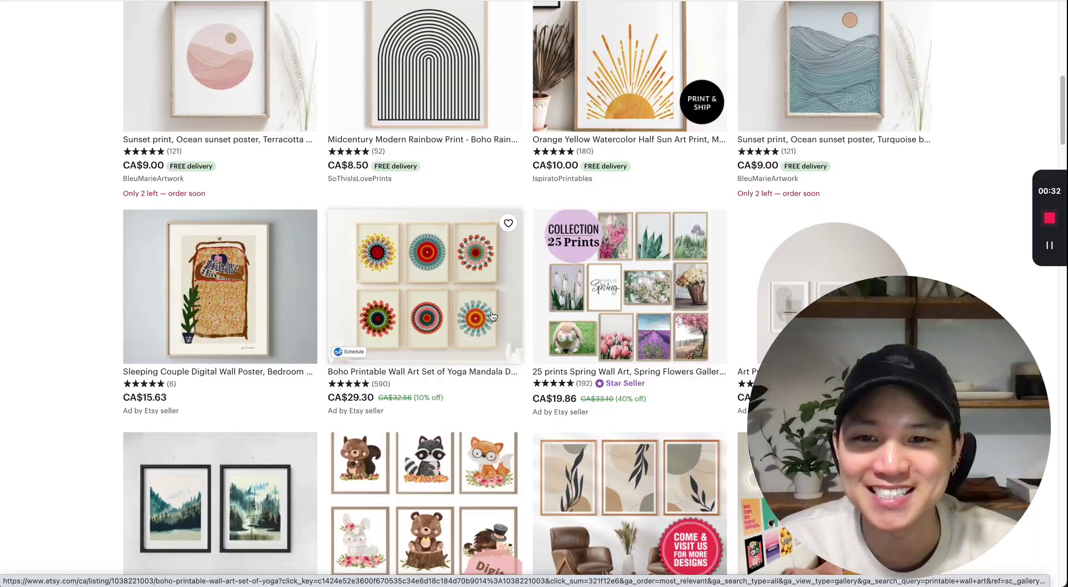
Scroll through the Creative Market homepage to browse its listings.
{"action": "scroll", "coordinate": [492, 317], "scroll_direction": "up", "scroll_amount": 3}
{"action": "scroll", "coordinate": [503, 315], "scroll_direction": "up", "scroll_amount": 1}
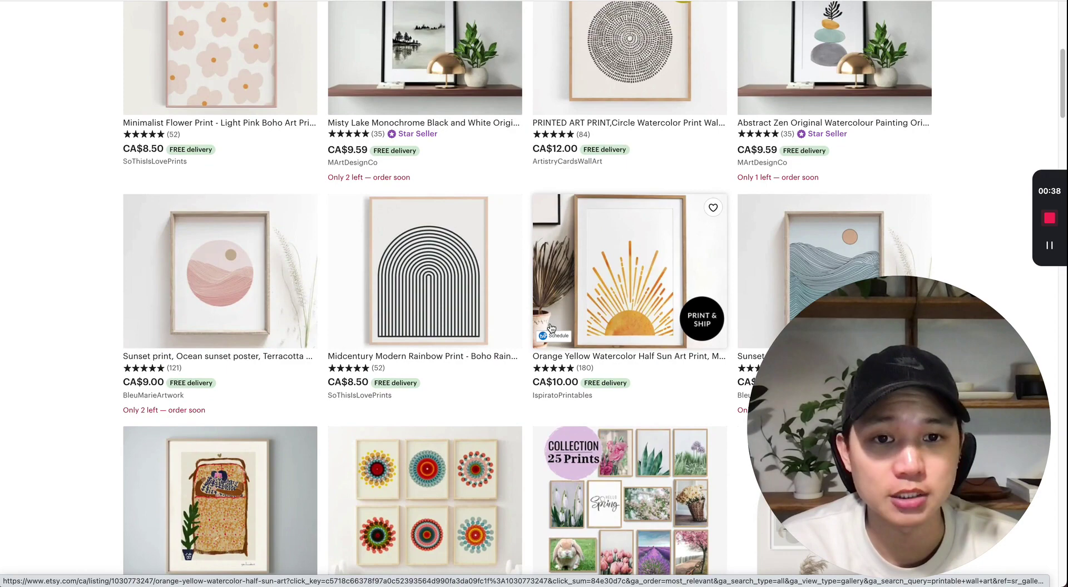
{"action": "scroll", "coordinate": [550, 344], "scroll_direction": "down", "scroll_amount": 7}
{"action": "scroll", "coordinate": [548, 362], "scroll_direction": "down", "scroll_amount": 1}
{"action": "scroll", "coordinate": [545, 375], "scroll_direction": "down", "scroll_amount": 3}
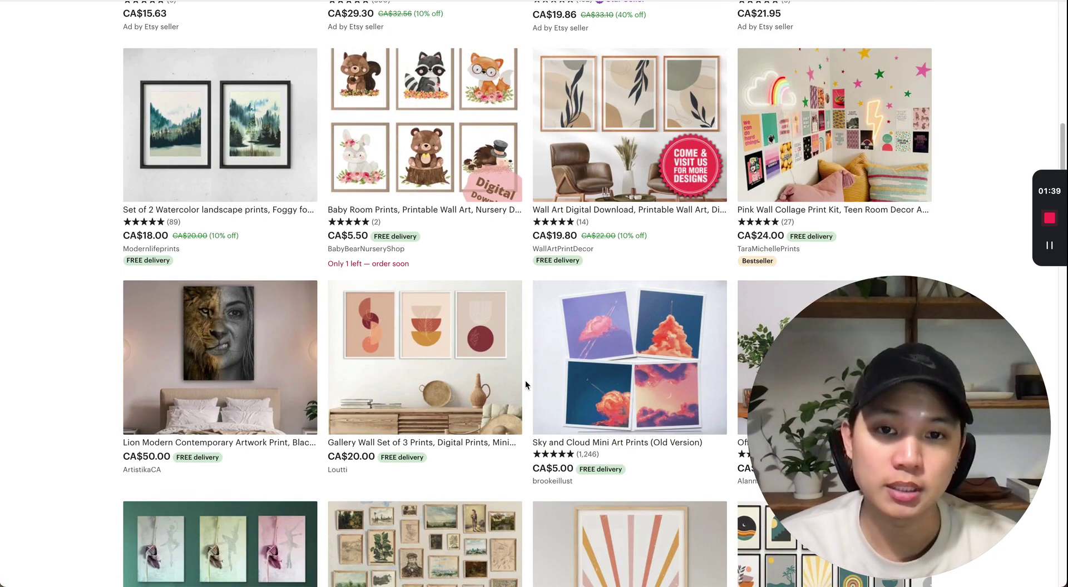
{"action": "scroll", "coordinate": [525, 381], "scroll_direction": "down", "scroll_amount": 1}
{"action": "scroll", "coordinate": [526, 392], "scroll_direction": "down", "scroll_amount": 1}
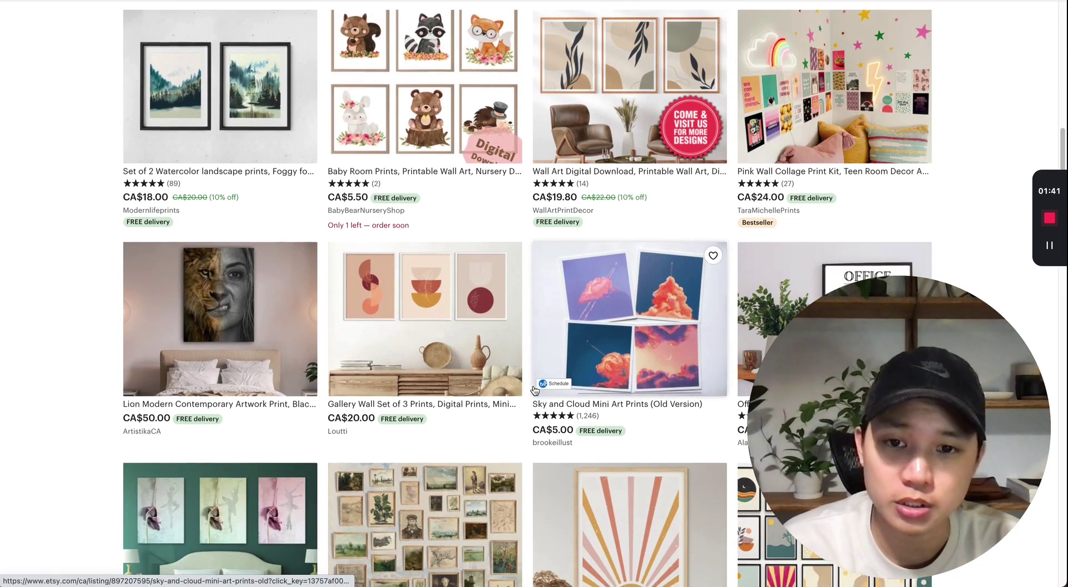
{"action": "scroll", "coordinate": [359, 295], "scroll_direction": "down", "scroll_amount": 4}
{"action": "scroll", "coordinate": [534, 289], "scroll_direction": "down", "scroll_amount": 2}
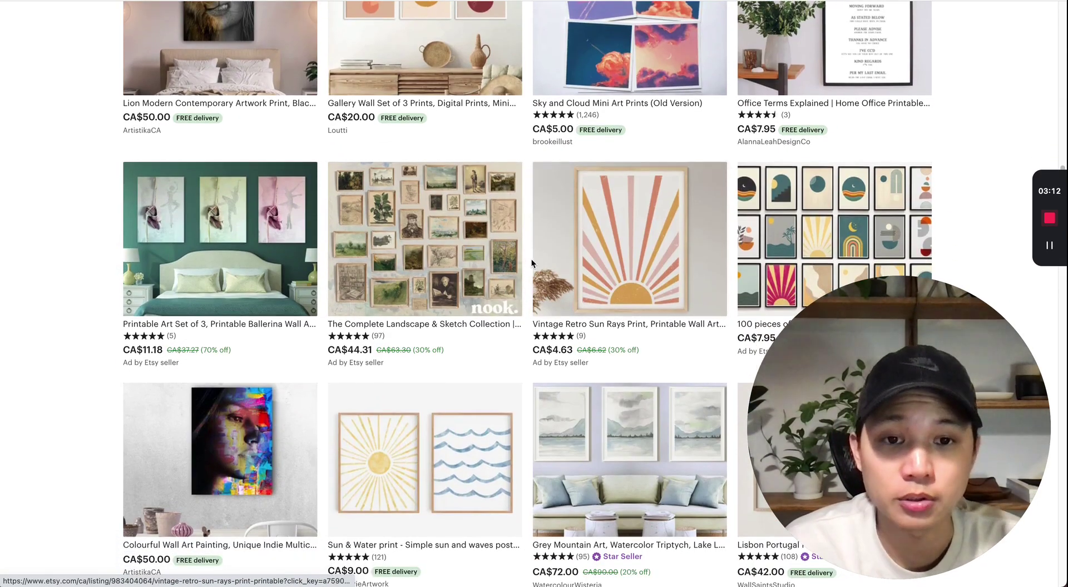
{"action": "scroll", "coordinate": [576, 264], "scroll_direction": "down", "scroll_amount": 3}
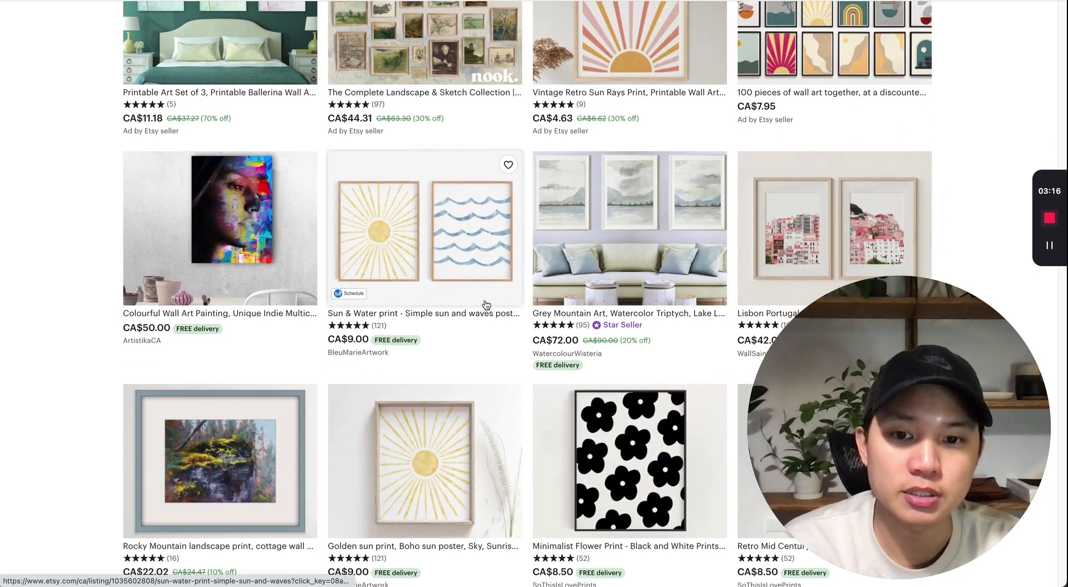
{"action": "scroll", "coordinate": [472, 301], "scroll_direction": "down", "scroll_amount": 1}
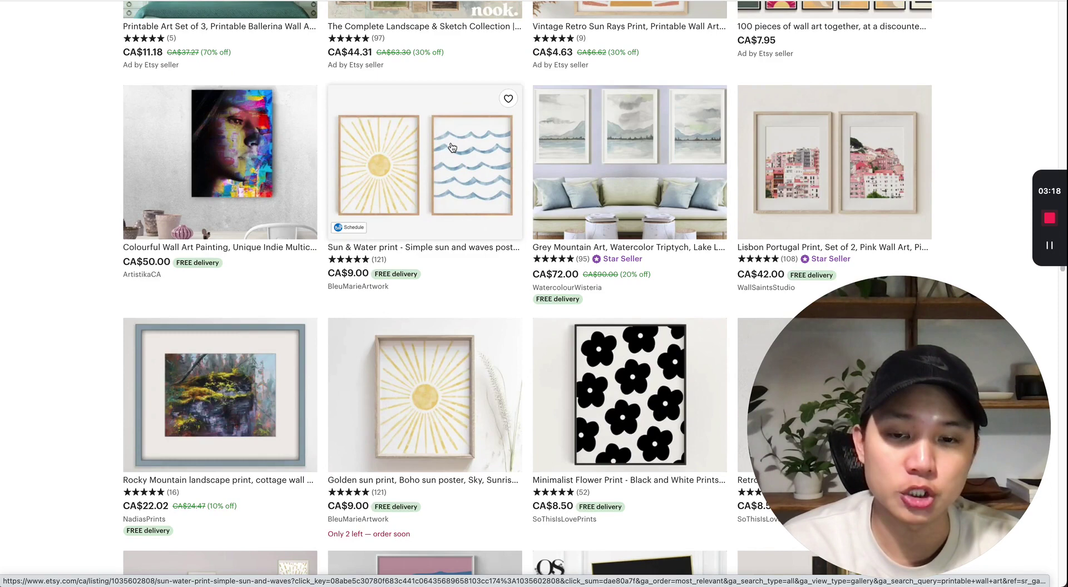
{"action": "scroll", "coordinate": [517, 375], "scroll_direction": "down", "scroll_amount": 1}
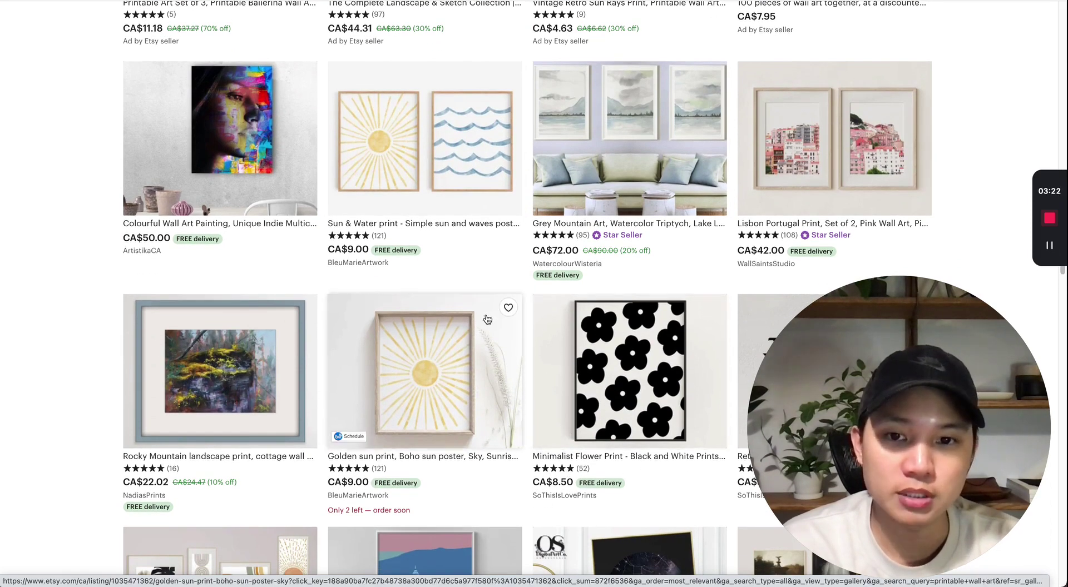
{"action": "scroll", "coordinate": [420, 345], "scroll_direction": "down", "scroll_amount": 1}
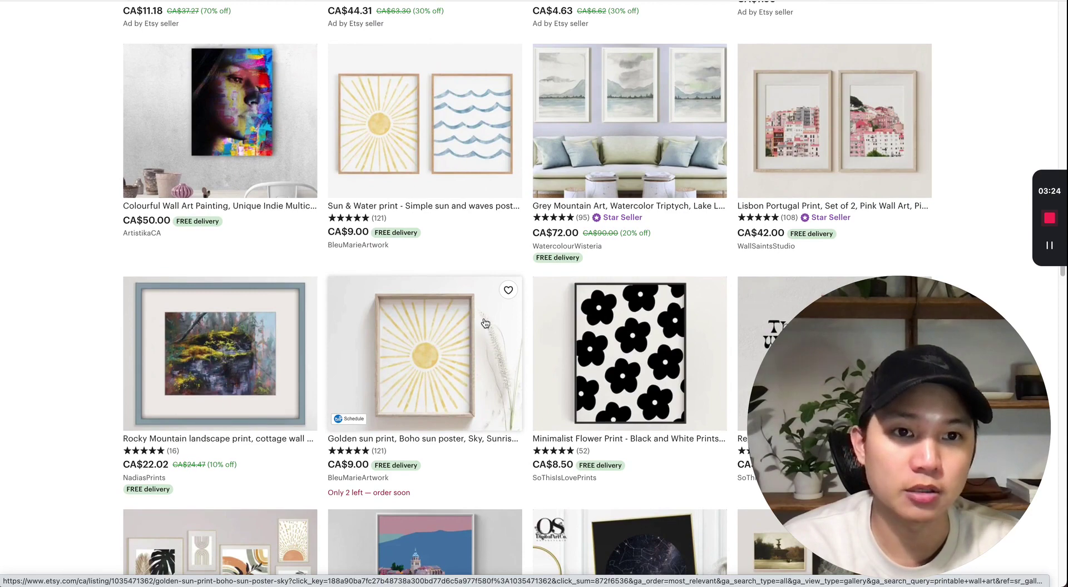
{"action": "scroll", "coordinate": [485, 323], "scroll_direction": "down", "scroll_amount": 3}
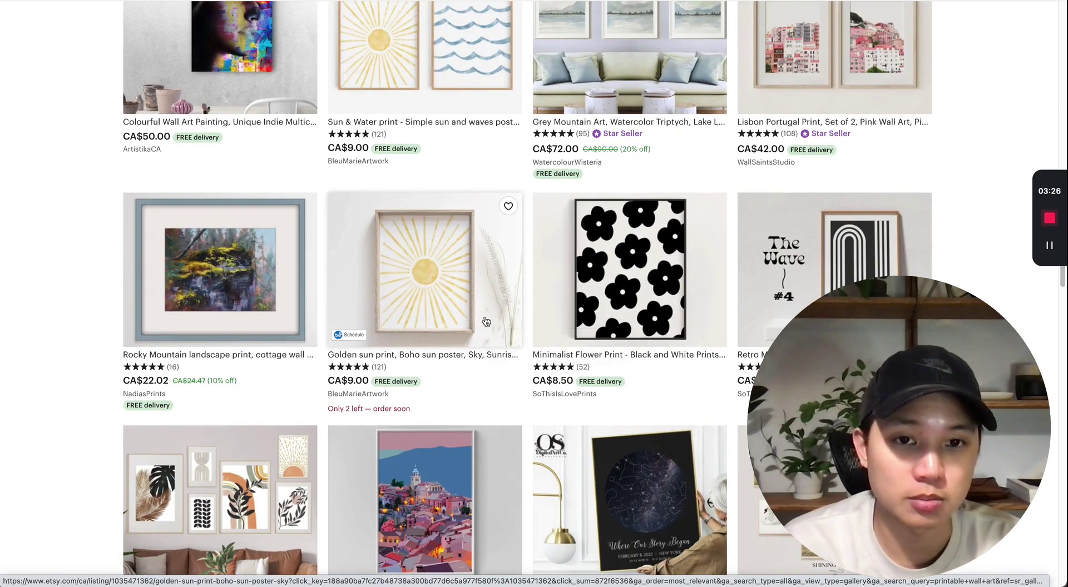
{"action": "scroll", "coordinate": [485, 321], "scroll_direction": "down", "scroll_amount": 1}
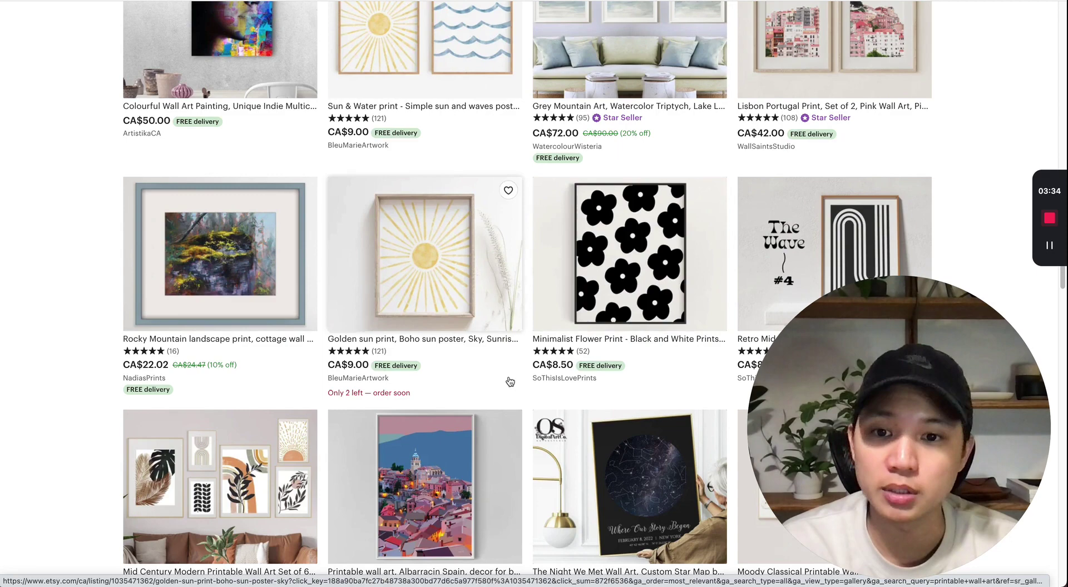
{"action": "scroll", "coordinate": [559, 364], "scroll_direction": "down", "scroll_amount": 2}
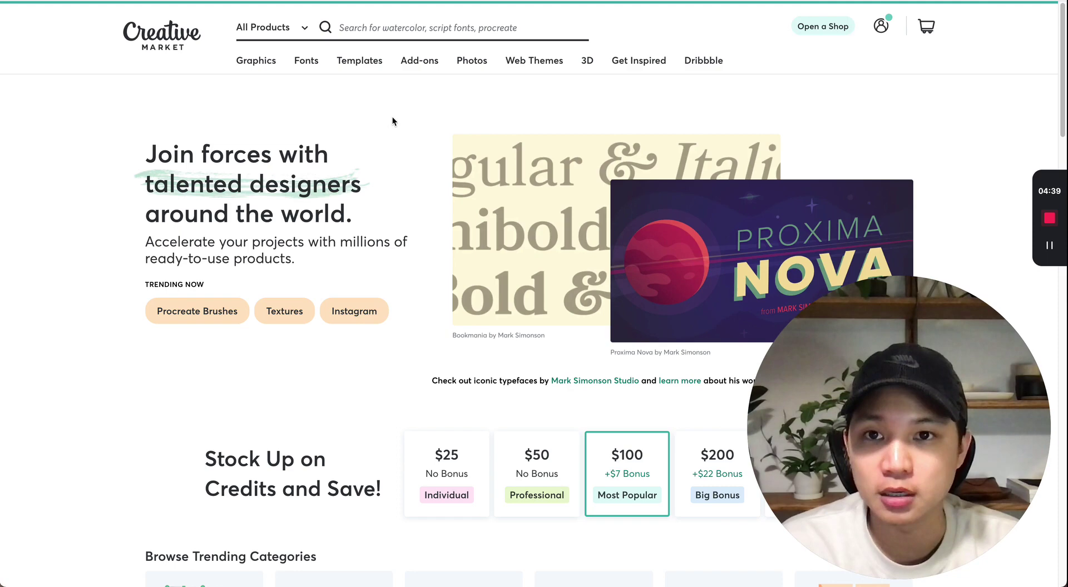
Search Creative Market for 'frame mockup'.
{"action": "left_click", "coordinate": [452, 26]}
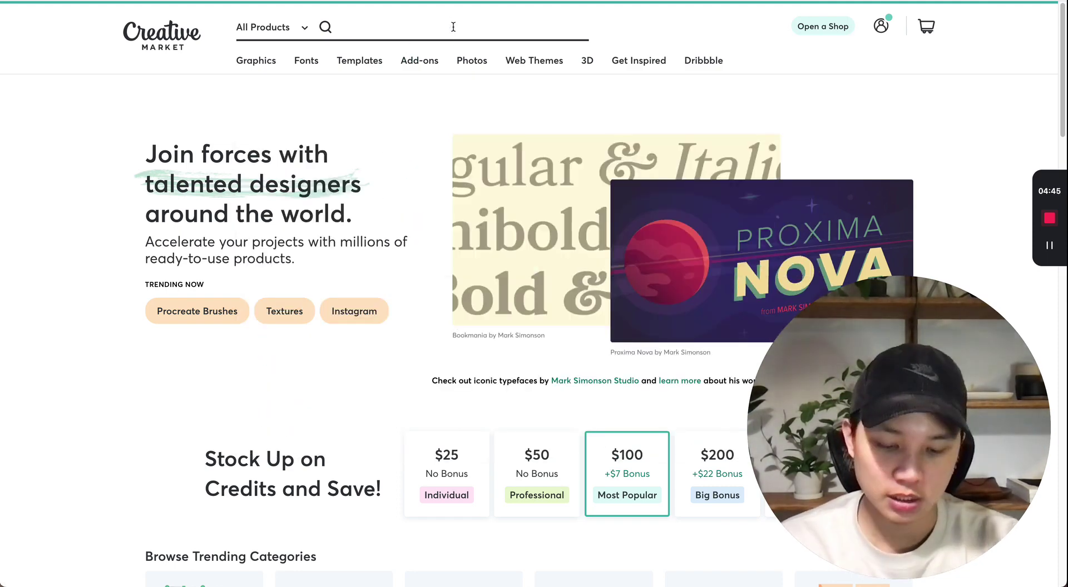
{"action": "type", "text": "moc"}
{"action": "key", "text": "BackSpace"}
{"action": "key", "text": "BackSpace"}
{"action": "key", "text": "BackSpace"}
{"action": "type", "text": "fra"}
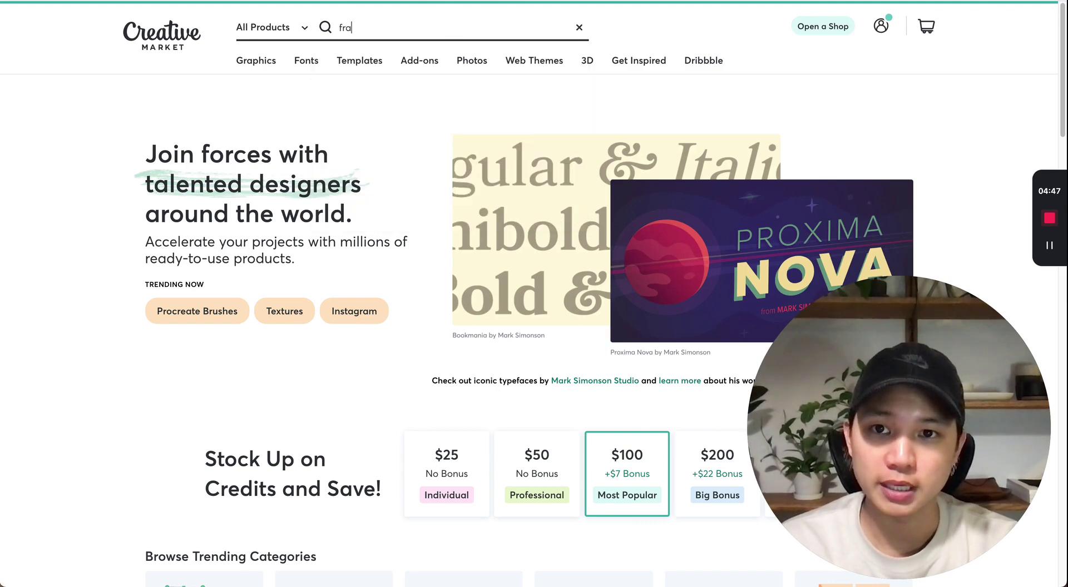
{"action": "type", "text": "me mockup"}
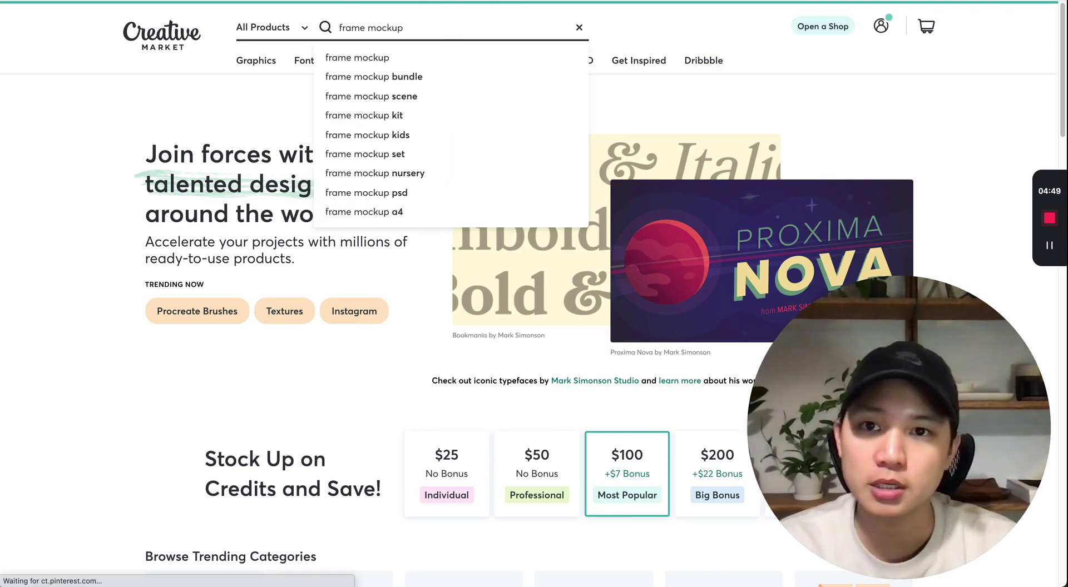
{"action": "key", "text": "Return"}
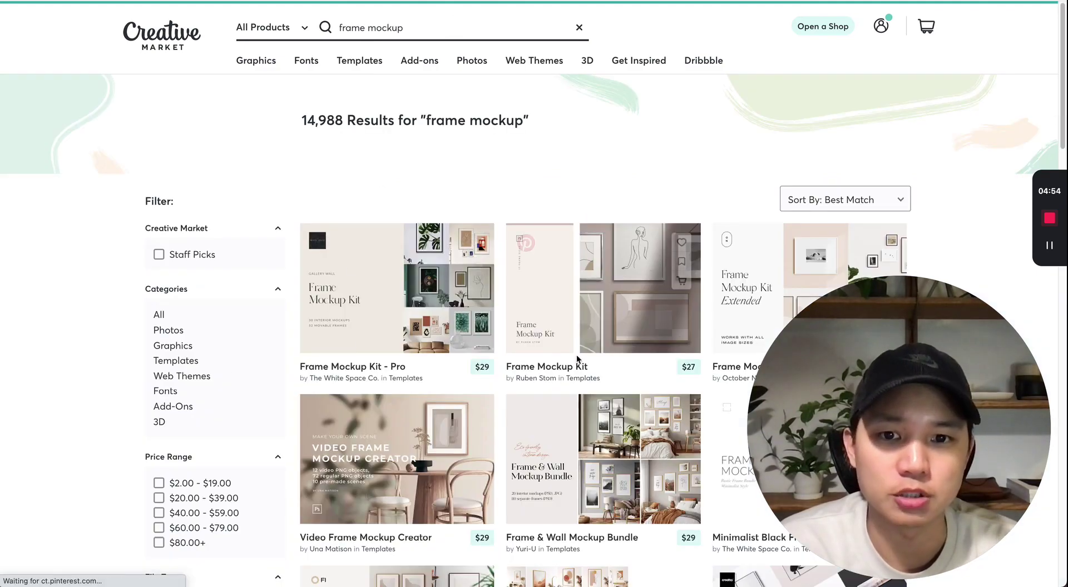
Browse the results and open the Minimalist Black Frame Mockup Bundle.
{"action": "scroll", "coordinate": [471, 310], "scroll_direction": "down", "scroll_amount": 1}
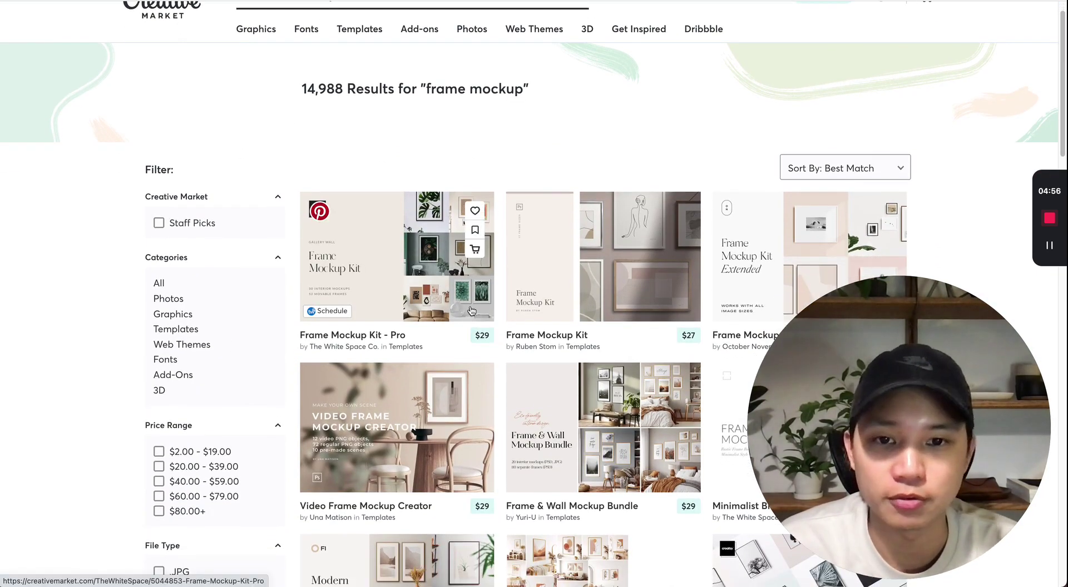
{"action": "scroll", "coordinate": [471, 310], "scroll_direction": "down", "scroll_amount": 1}
{"action": "scroll", "coordinate": [606, 313], "scroll_direction": "down", "scroll_amount": 2}
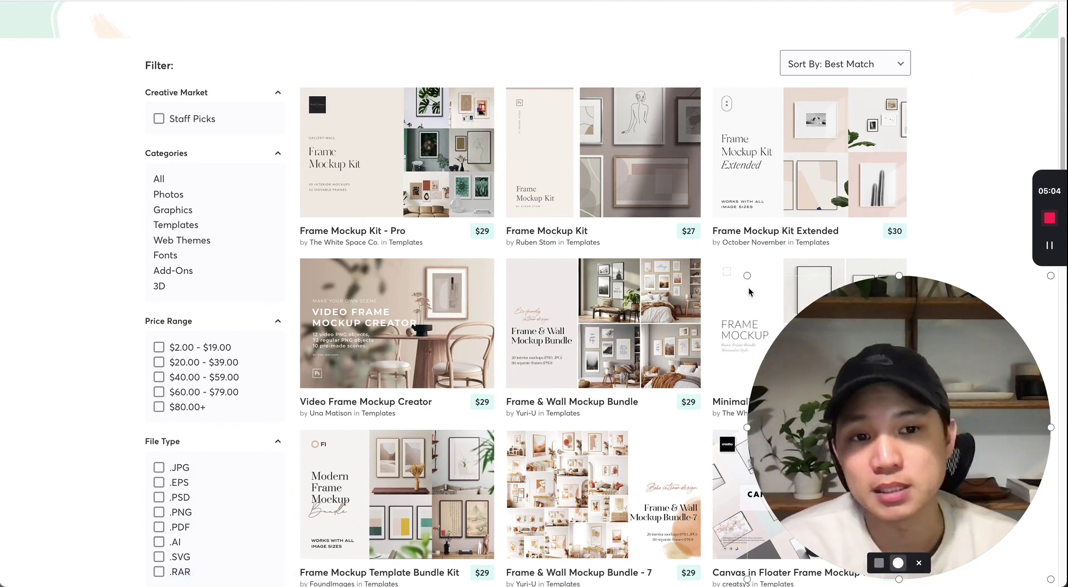
{"action": "left_click_drag", "start_coordinate": [748, 286], "coordinate": [796, 341]}
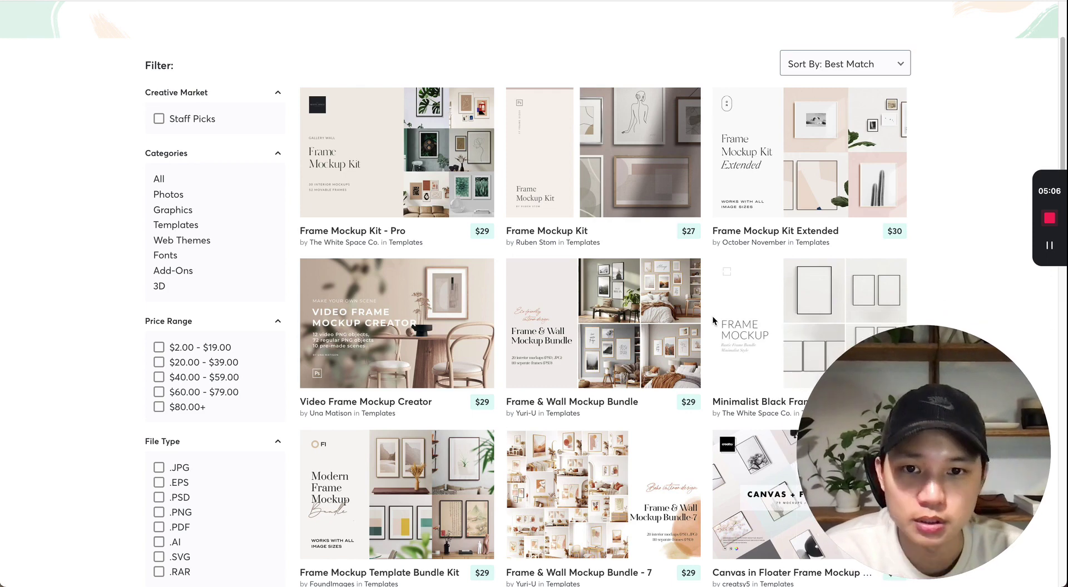
{"action": "scroll", "coordinate": [479, 284], "scroll_direction": "down", "scroll_amount": 1}
{"action": "scroll", "coordinate": [480, 284], "scroll_direction": "down", "scroll_amount": 3}
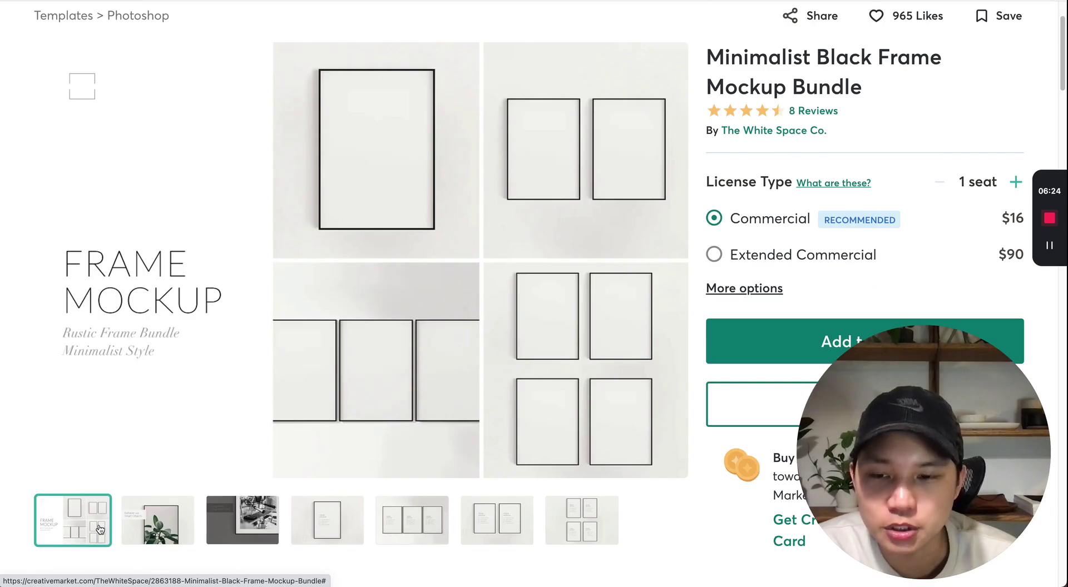
Preview the bundle's gallery images, ending on the two-frame mockup.
{"action": "left_click", "coordinate": [242, 520]}
{"action": "left_click", "coordinate": [327, 523]}
{"action": "left_click", "coordinate": [422, 529]}
{"action": "left_click", "coordinate": [496, 528]}
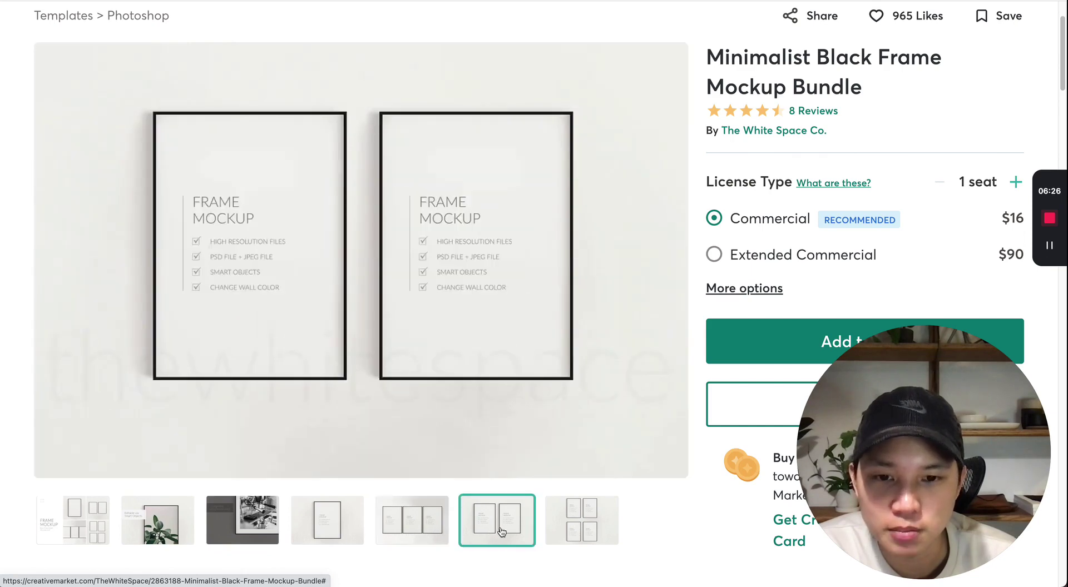
{"action": "left_click", "coordinate": [552, 533]}
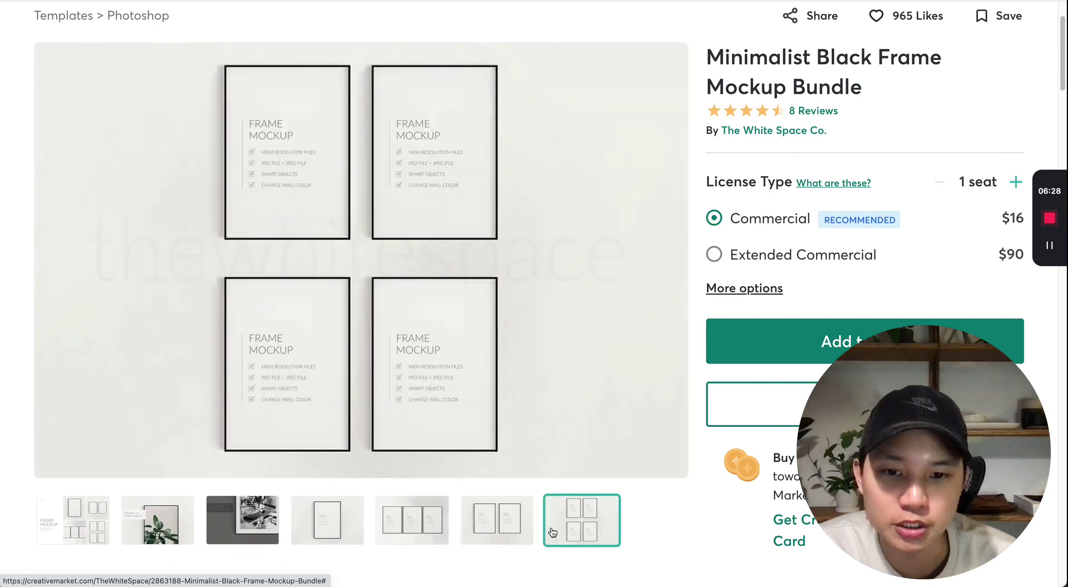
{"action": "left_click", "coordinate": [498, 534]}
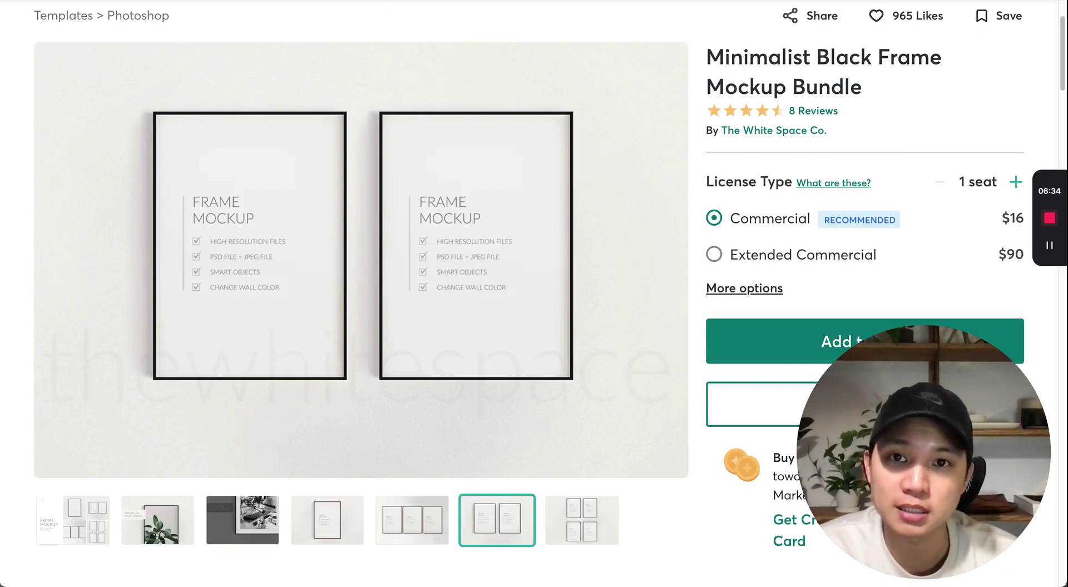
Go back to the frame mockup search results and scroll through them.
{"action": "key", "text": "alt+Left"}
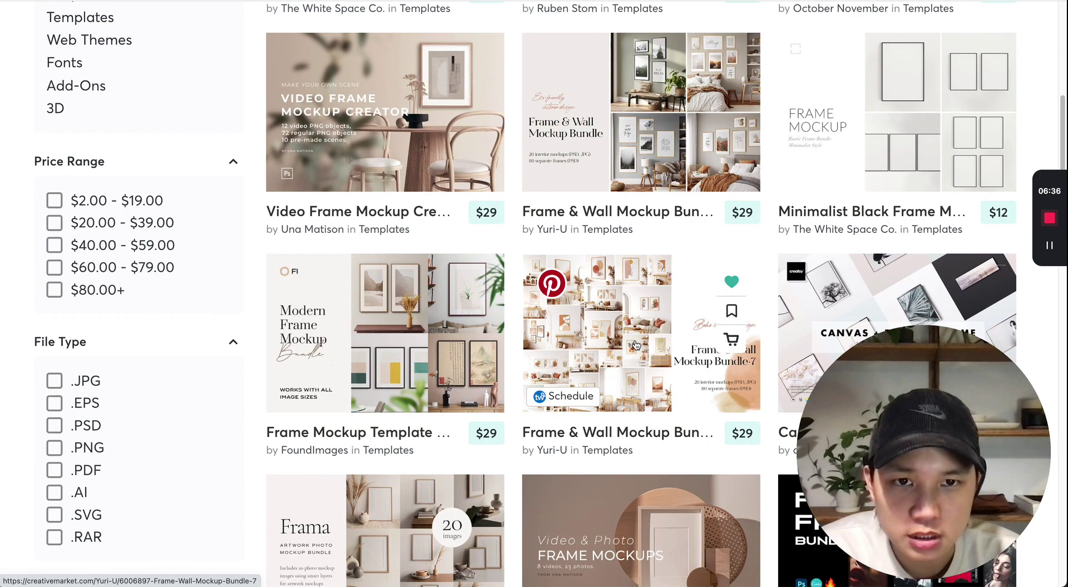
{"action": "scroll", "coordinate": [635, 345], "scroll_direction": "down", "scroll_amount": 3}
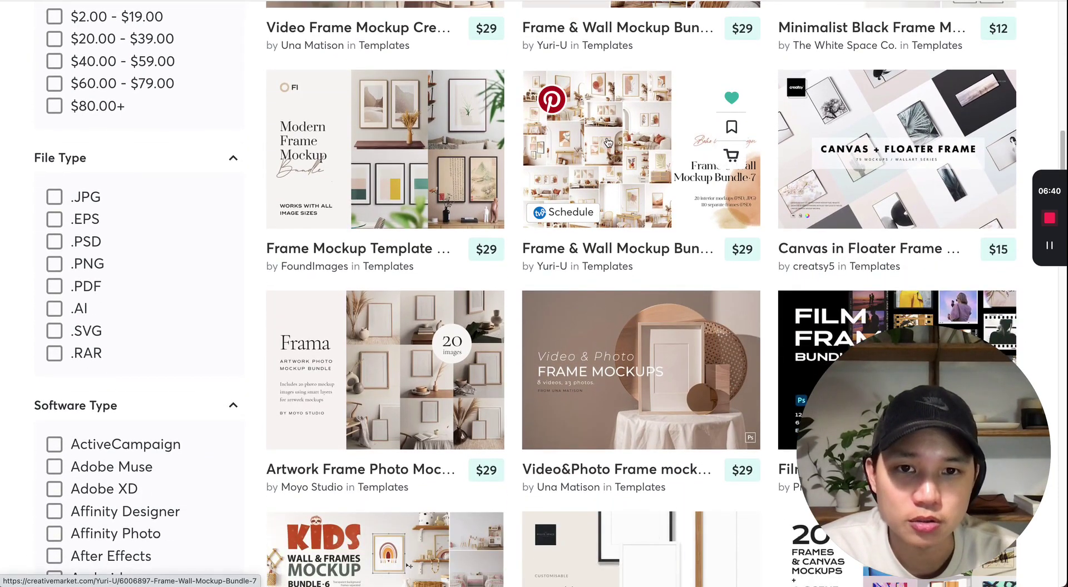
{"action": "scroll", "coordinate": [412, 302], "scroll_direction": "down", "scroll_amount": 2}
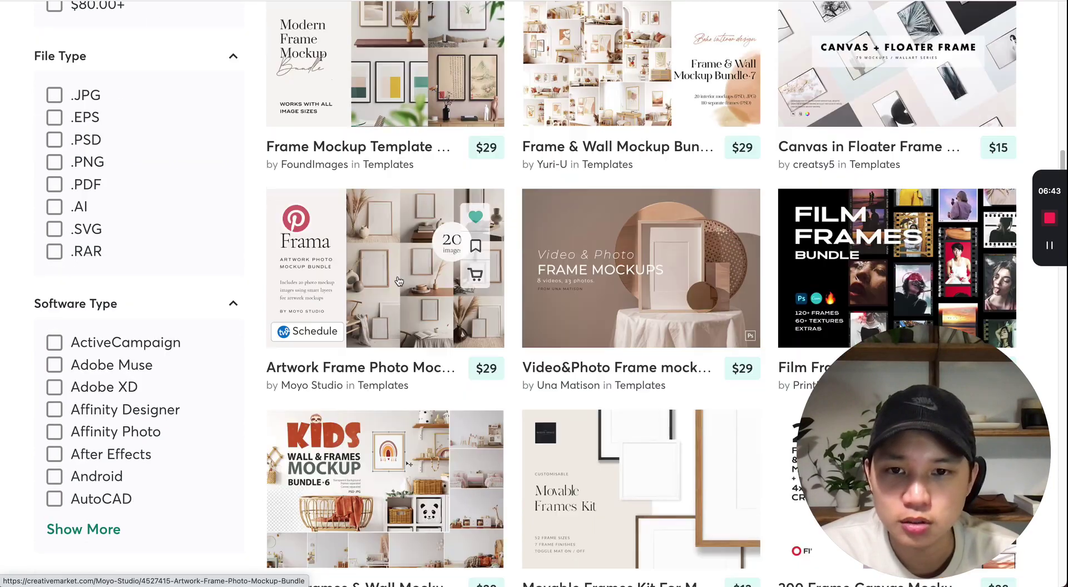
{"action": "scroll", "coordinate": [412, 302], "scroll_direction": "down", "scroll_amount": 2}
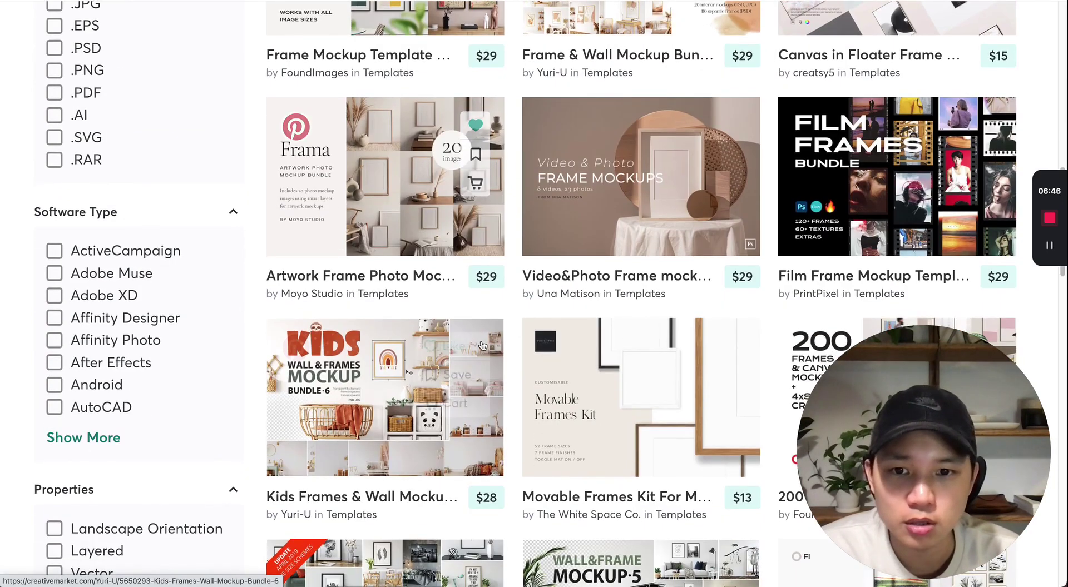
{"action": "scroll", "coordinate": [412, 302], "scroll_direction": "down", "scroll_amount": 1}
{"action": "scroll", "coordinate": [617, 424], "scroll_direction": "down", "scroll_amount": 3}
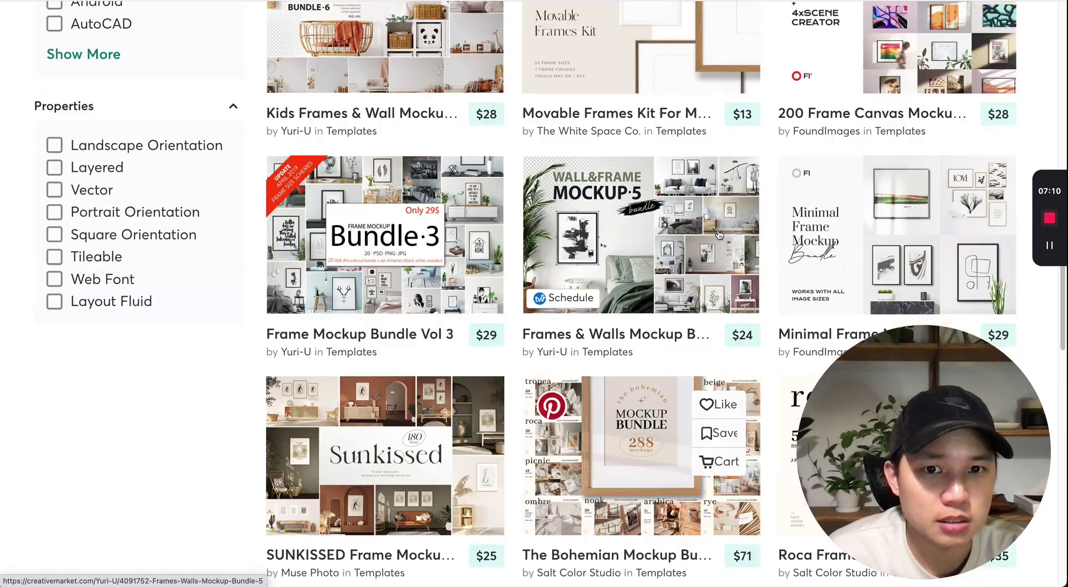
{"action": "scroll", "coordinate": [705, 236], "scroll_direction": "up", "scroll_amount": 2}
{"action": "scroll", "coordinate": [705, 236], "scroll_direction": "up", "scroll_amount": 3}
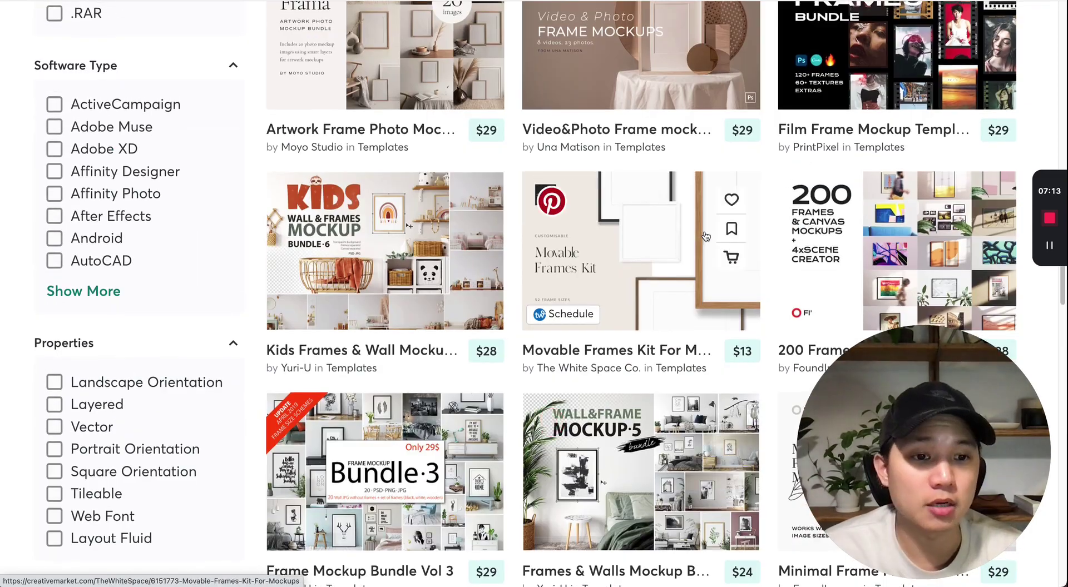
{"action": "scroll", "coordinate": [705, 236], "scroll_direction": "up", "scroll_amount": 4}
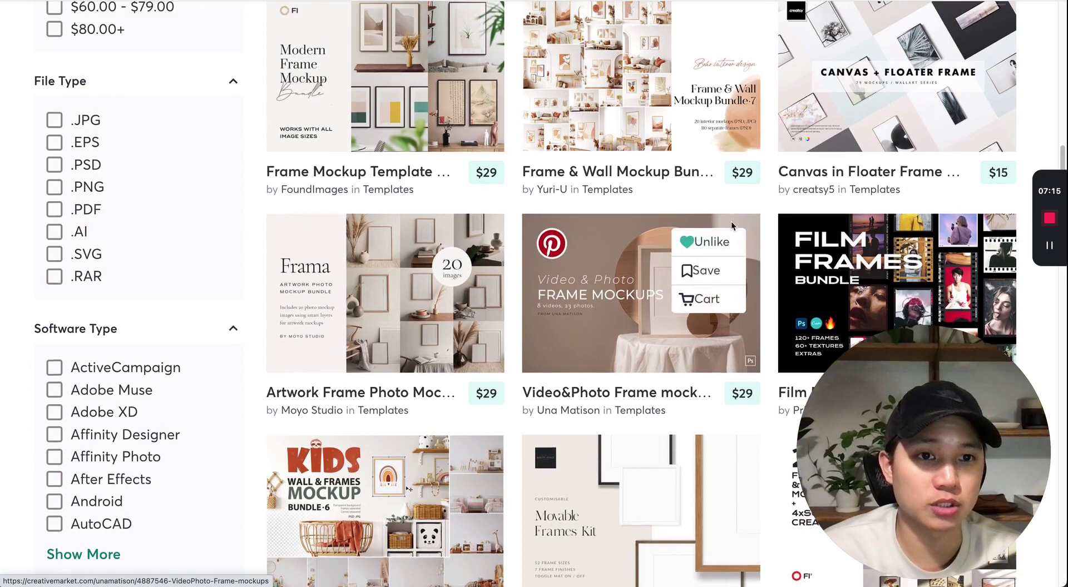
{"action": "scroll", "coordinate": [705, 237], "scroll_direction": "up", "scroll_amount": 2}
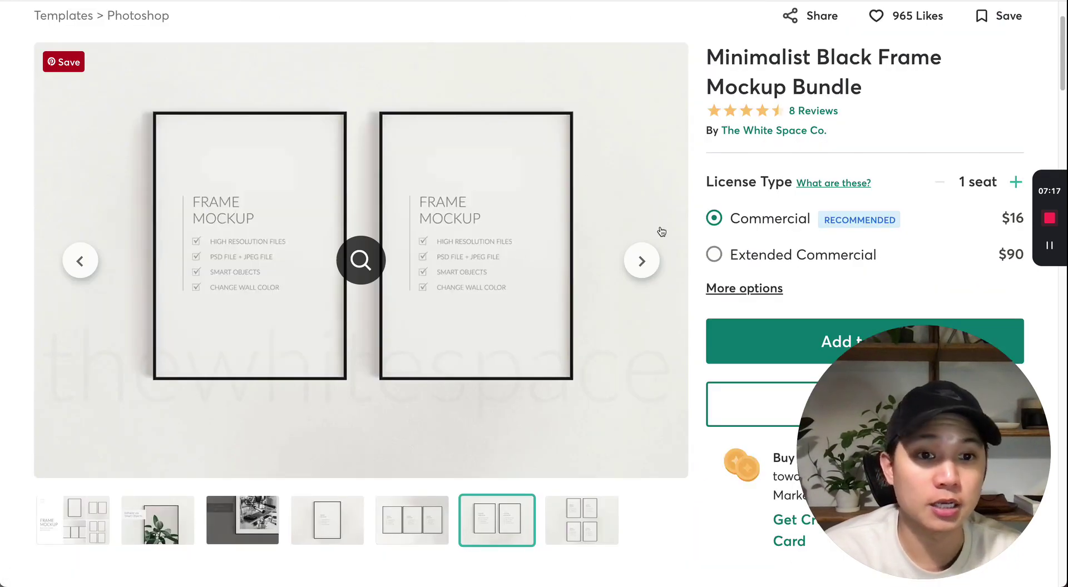
Review the bundle's product page details, including the number of included PSD files.
{"action": "scroll", "coordinate": [651, 225], "scroll_direction": "down", "scroll_amount": 2}
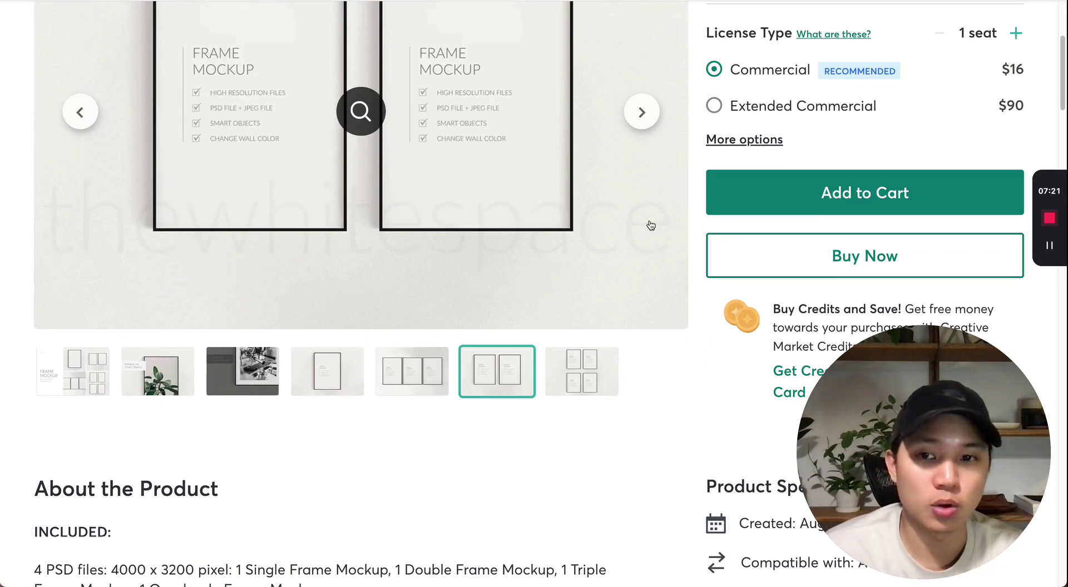
{"action": "scroll", "coordinate": [651, 222], "scroll_direction": "up", "scroll_amount": 2}
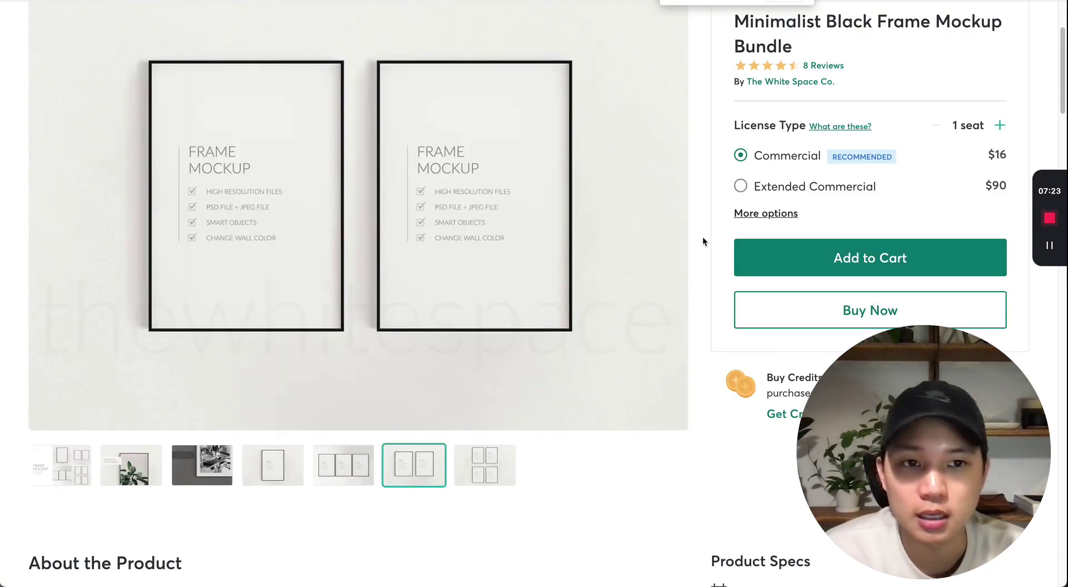
{"action": "scroll", "coordinate": [778, 217], "scroll_direction": "up", "scroll_amount": 1}
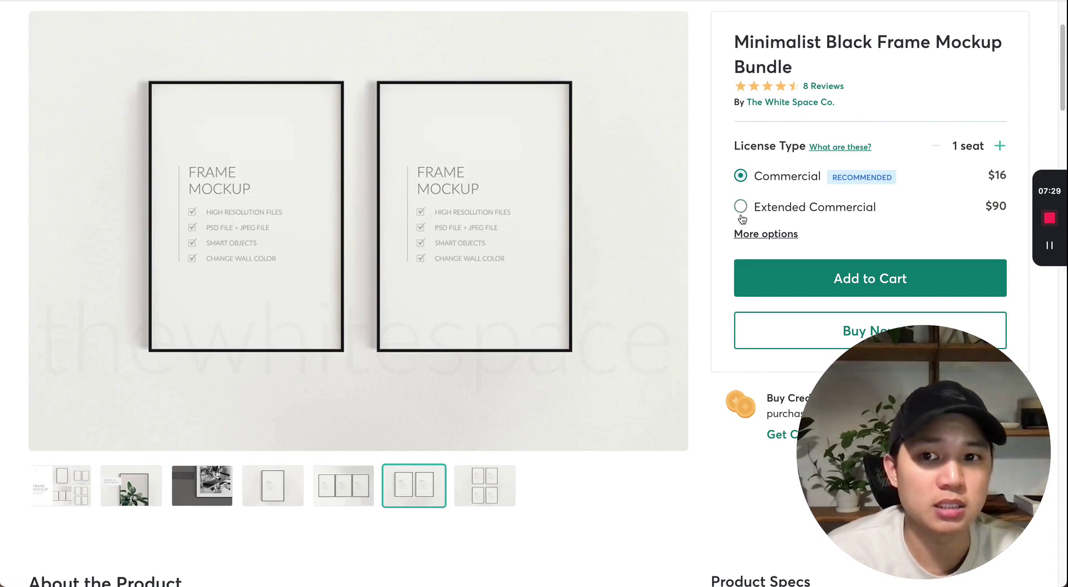
{"action": "mouse_move", "coordinate": [358, 217]}
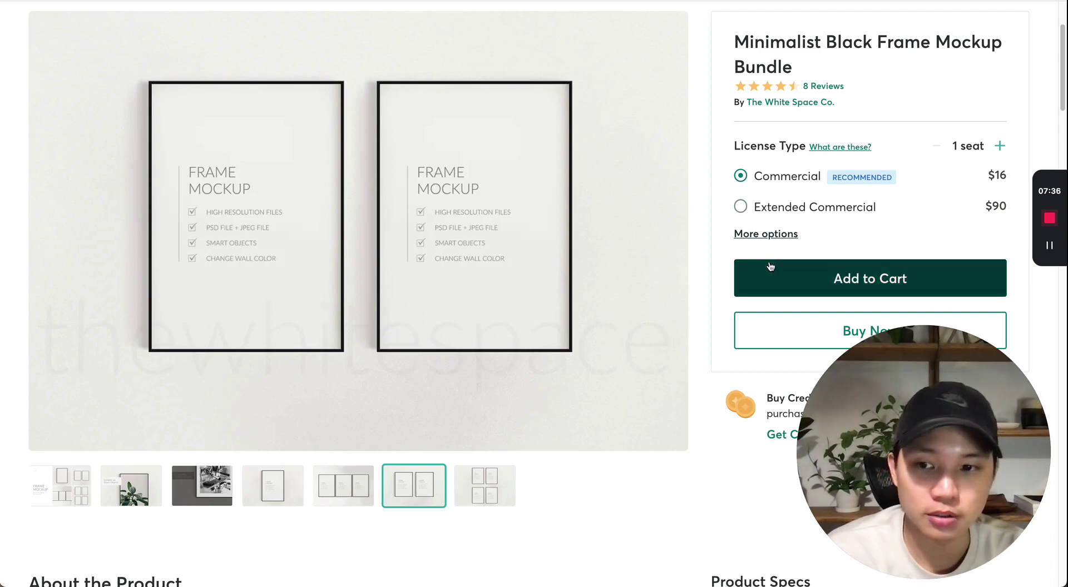
{"action": "scroll", "coordinate": [729, 250], "scroll_direction": "down", "scroll_amount": 1}
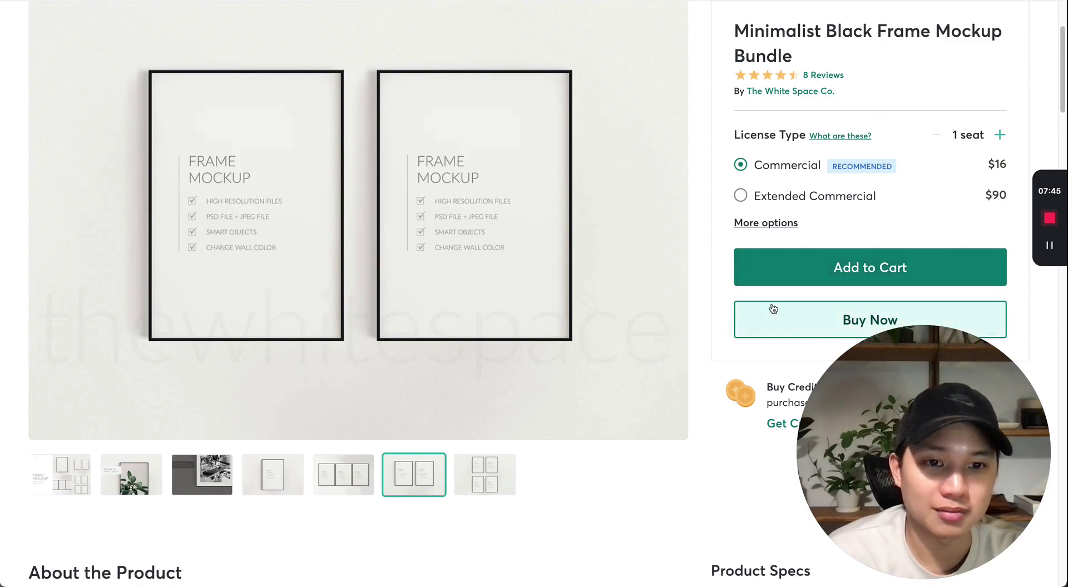
{"action": "scroll", "coordinate": [715, 290], "scroll_direction": "up", "scroll_amount": 1}
{"action": "scroll", "coordinate": [689, 292], "scroll_direction": "down", "scroll_amount": 5}
{"action": "scroll", "coordinate": [500, 361], "scroll_direction": "down", "scroll_amount": 5}
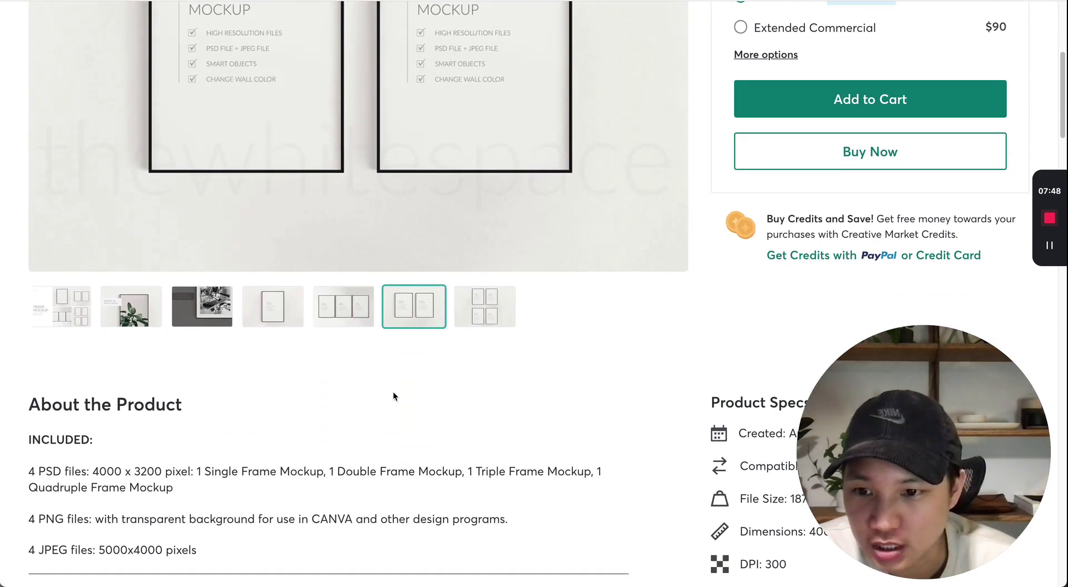
{"action": "mouse_move", "coordinate": [81, 472]}
{"action": "left_mouse_down"}
{"action": "mouse_move", "coordinate": [38, 472]}
{"action": "mouse_move", "coordinate": [83, 474]}
{"action": "left_mouse_up"}
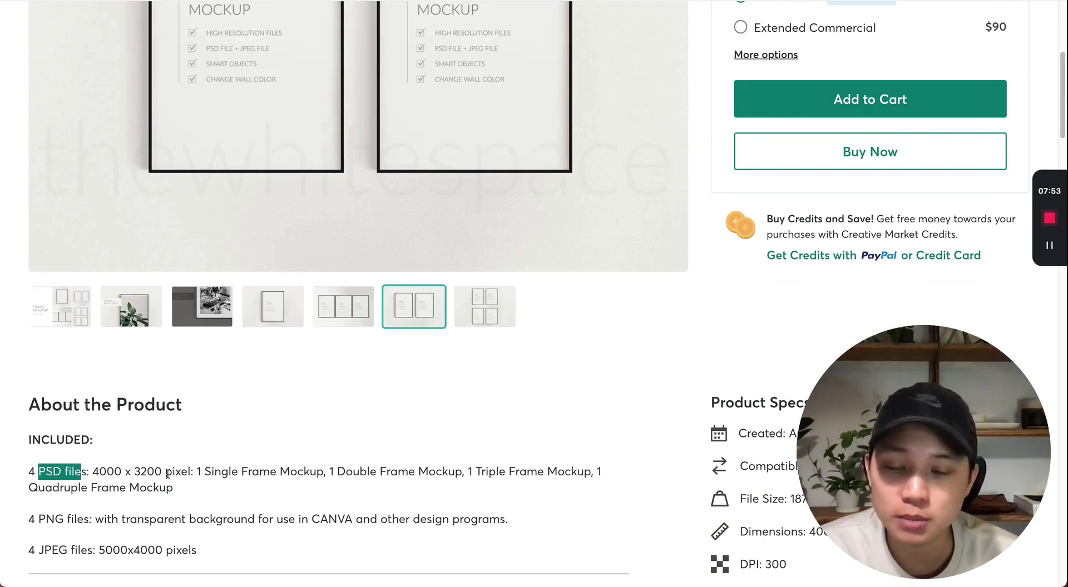
{"action": "left_click", "coordinate": [122, 472]}
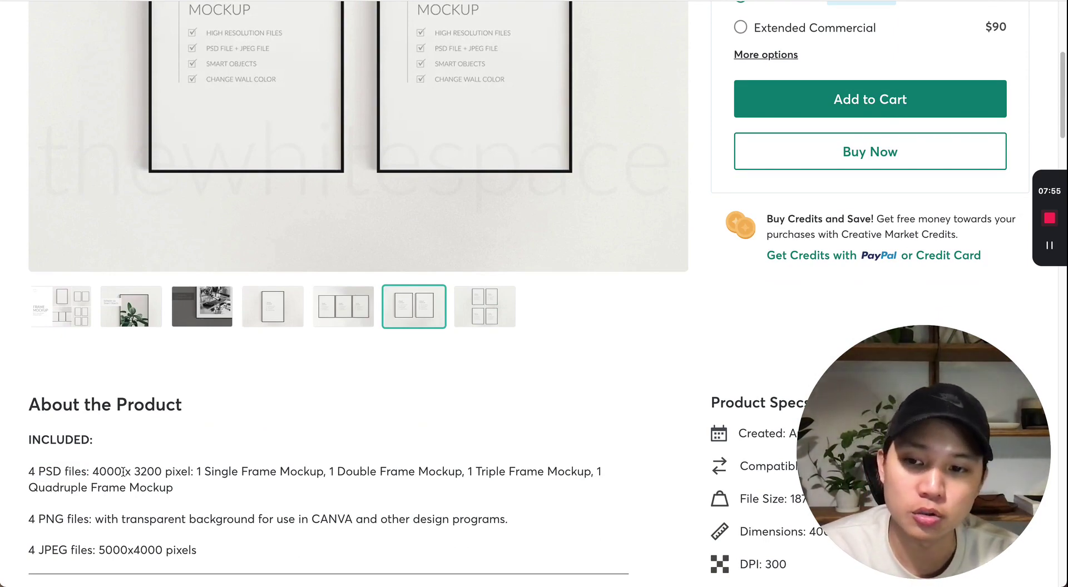
{"action": "scroll", "coordinate": [422, 443], "scroll_direction": "up", "scroll_amount": 3}
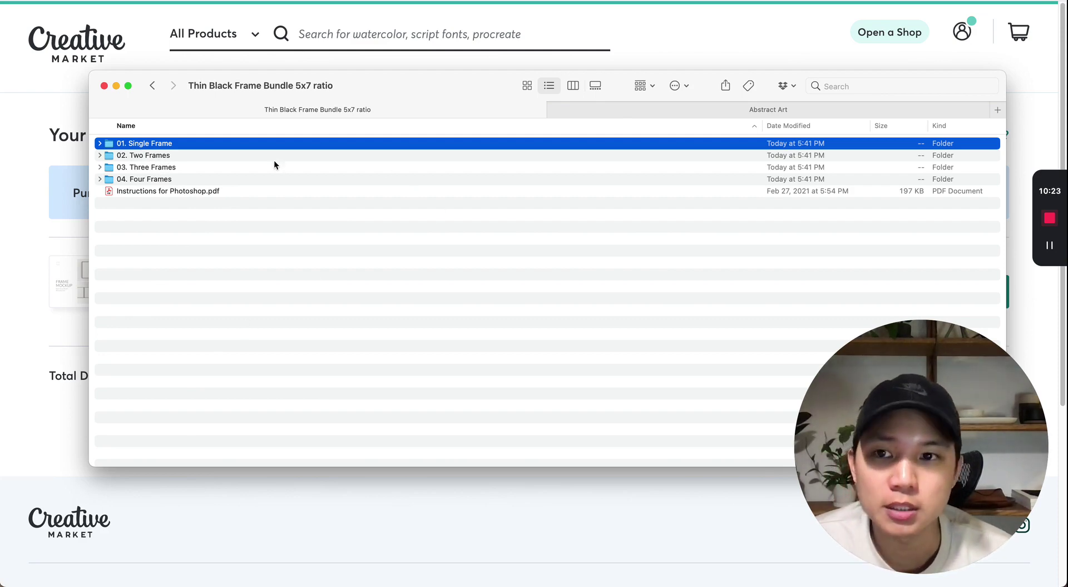
Quick Look the International-1 and International-2 artworks in the Abstract Art folder.
{"action": "left_click", "coordinate": [654, 113]}
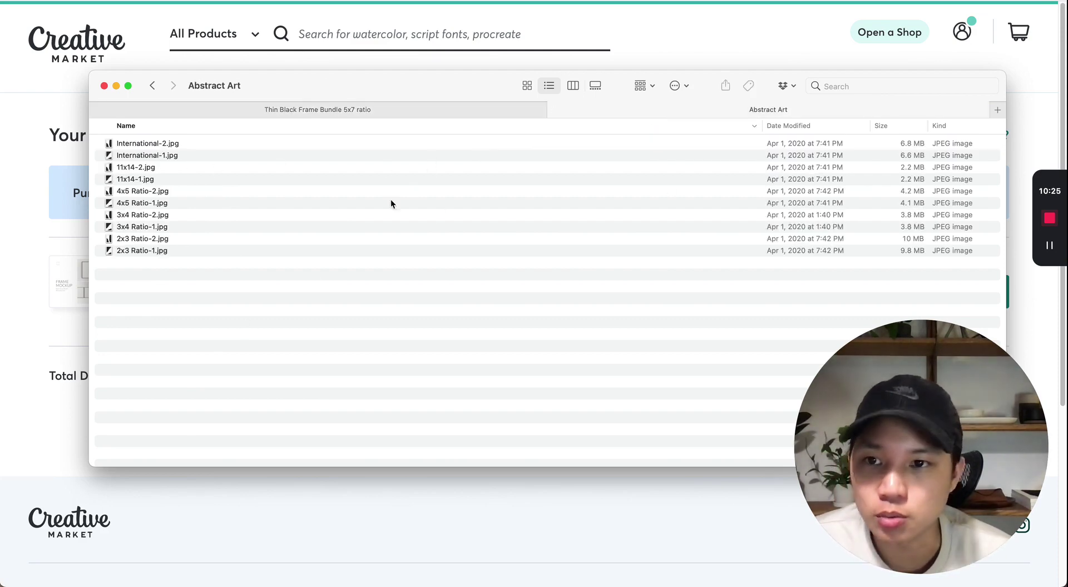
{"action": "left_click", "coordinate": [143, 158]}
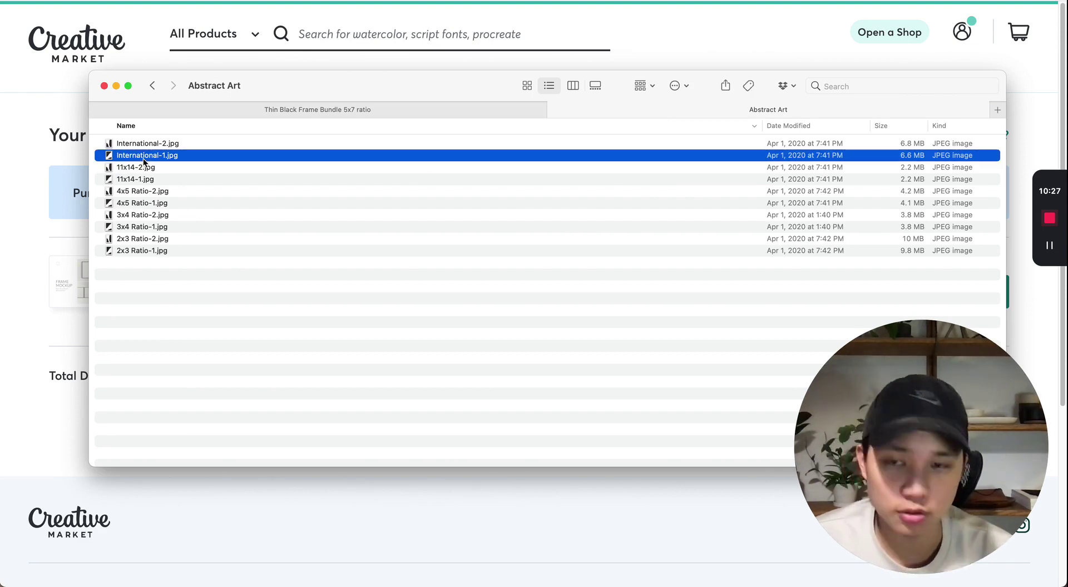
{"action": "key", "text": "space"}
{"action": "key", "text": "Up"}
{"action": "key", "text": "Down"}
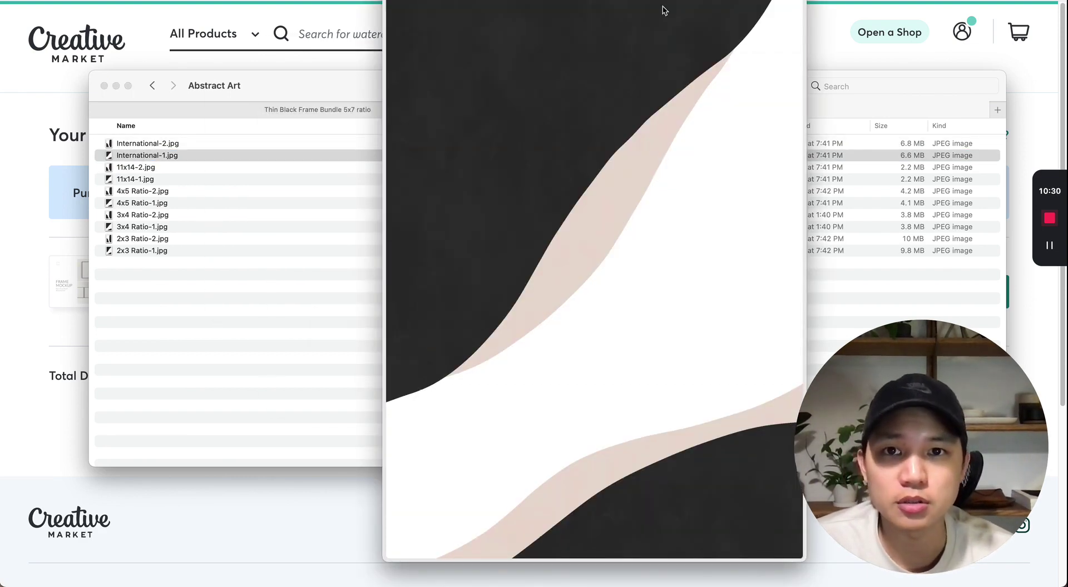
{"action": "left_click_drag", "start_coordinate": [531, 110], "coordinate": [408, 91]}
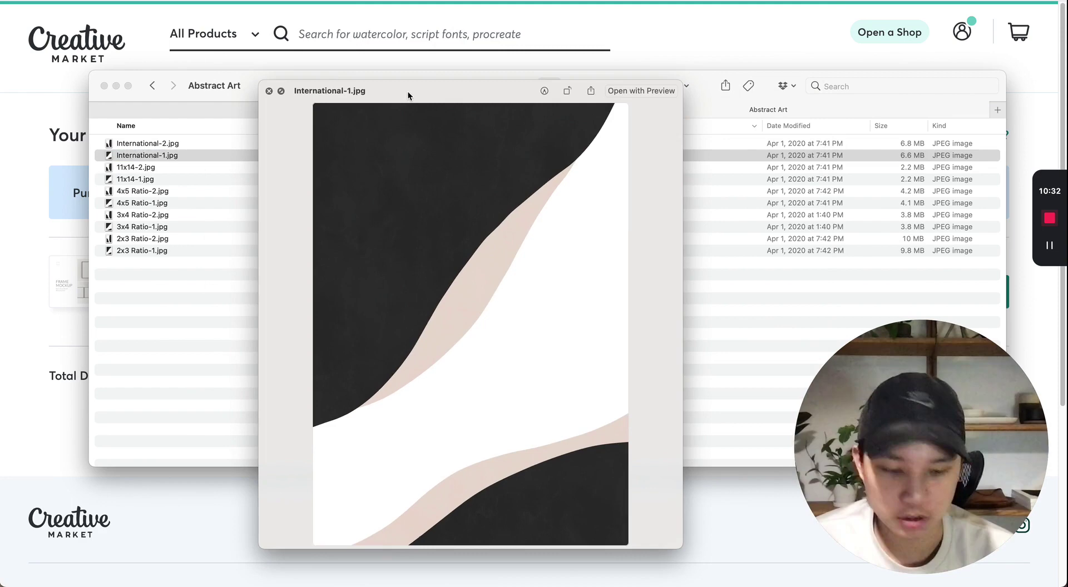
{"action": "key", "text": "Up"}
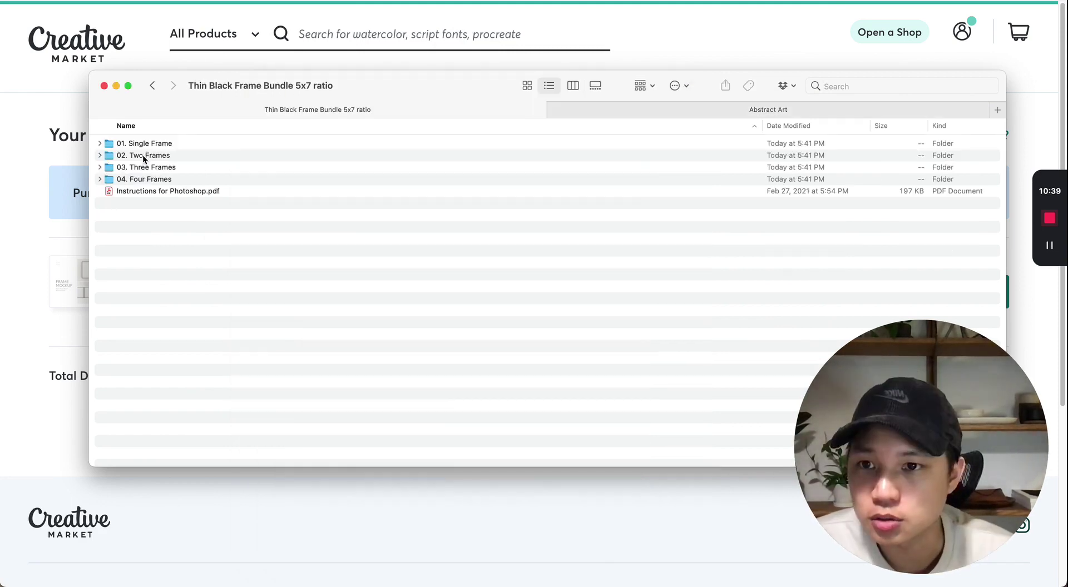
In the 02. Two Frames folder, bring up the actions for Two Frames.psd.
{"action": "left_click", "coordinate": [142, 155]}
{"action": "double_click", "coordinate": [143, 155]}
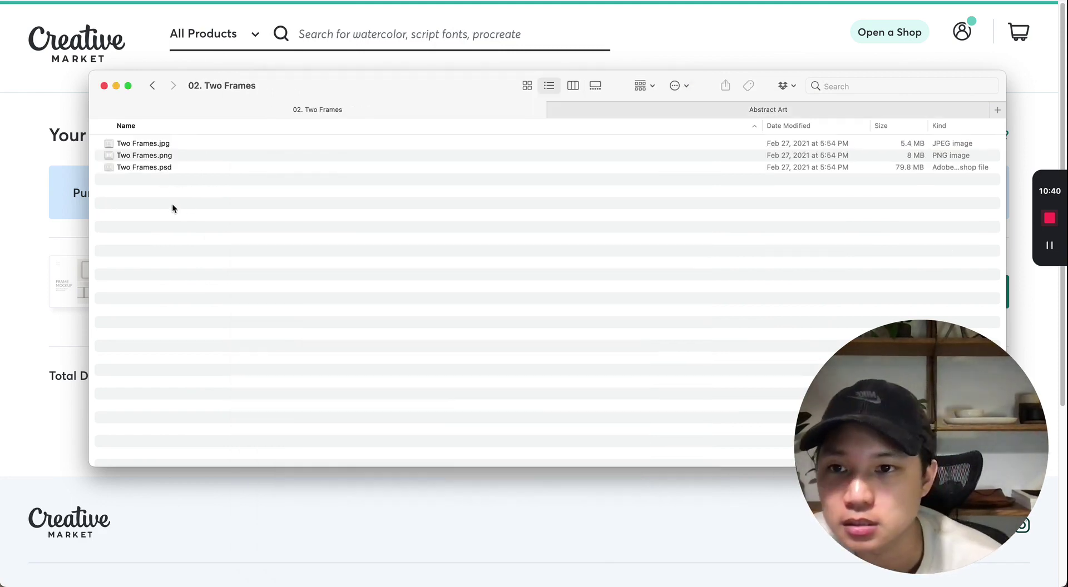
{"action": "left_click", "coordinate": [176, 167]}
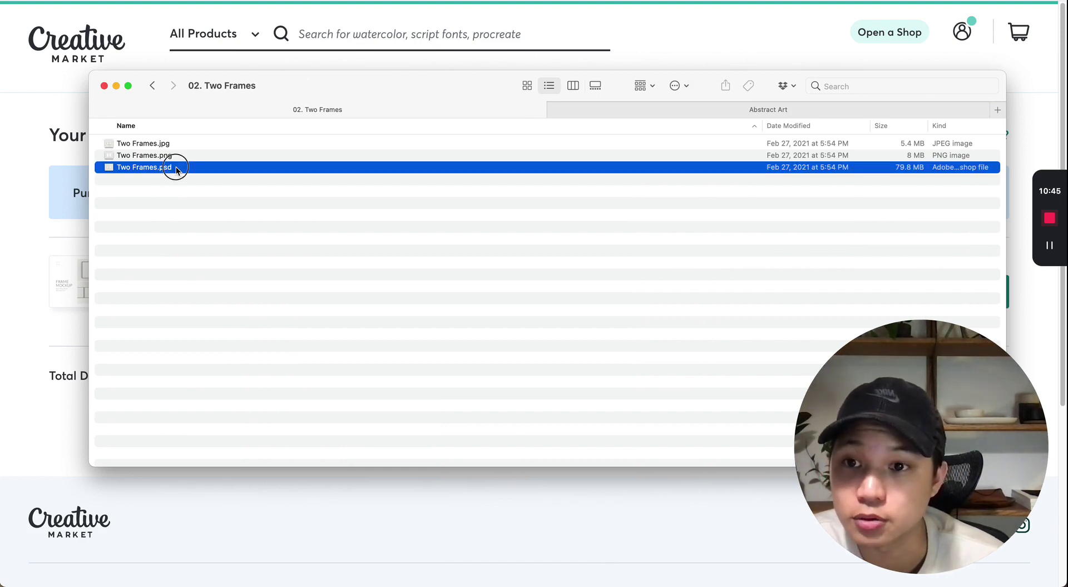
{"action": "right_click", "coordinate": [148, 168]}
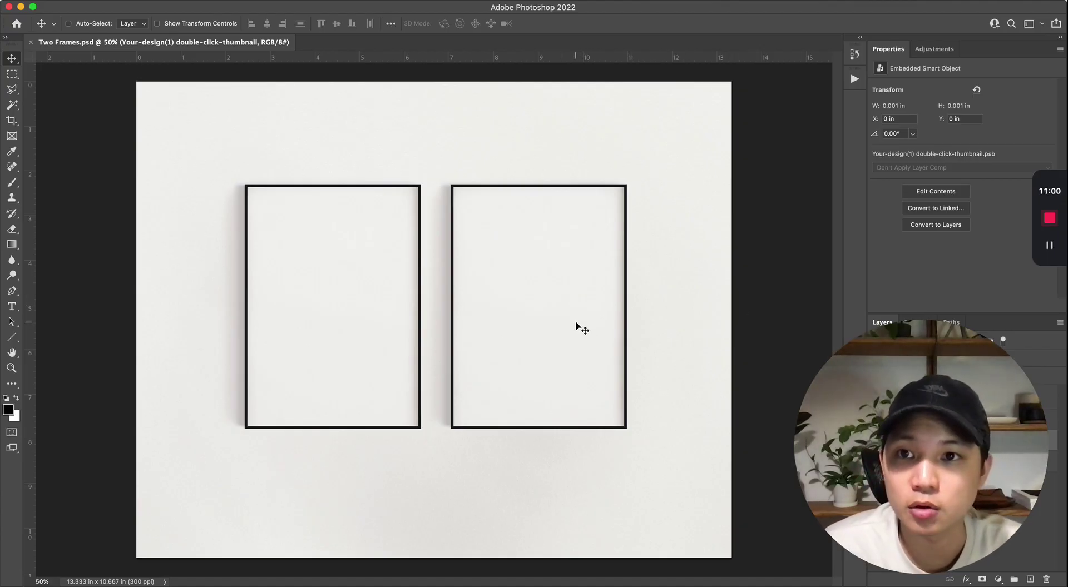
{"action": "mouse_move", "coordinate": [919, 442]}
{"action": "mouse_move", "coordinate": [919, 408]}
{"action": "left_mouse_down"}
{"action": "mouse_move", "coordinate": [185, 349]}
{"action": "mouse_move", "coordinate": [141, 377]}
{"action": "left_mouse_up"}
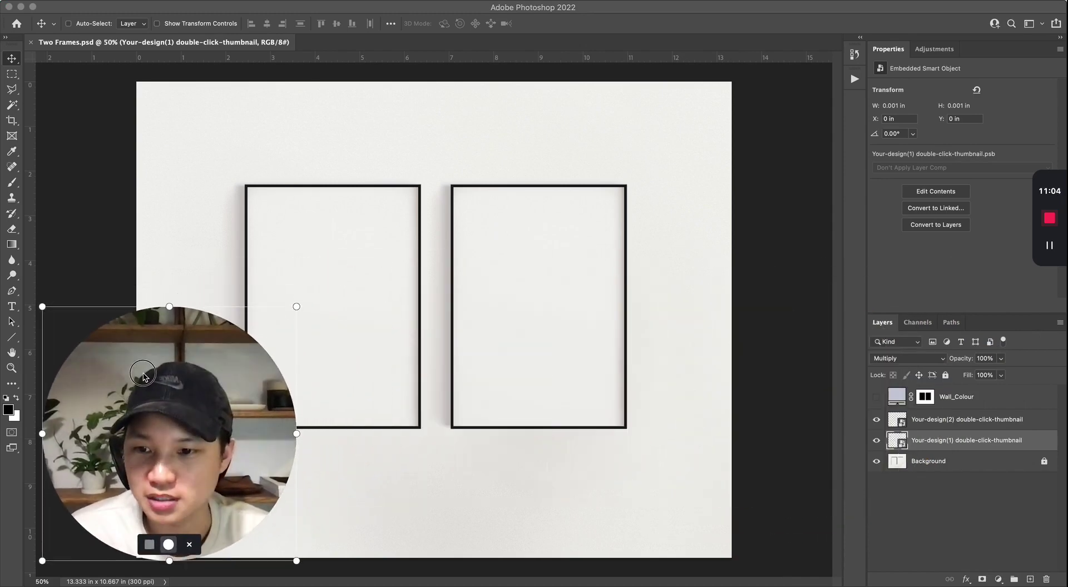
{"action": "left_click", "coordinate": [147, 545]}
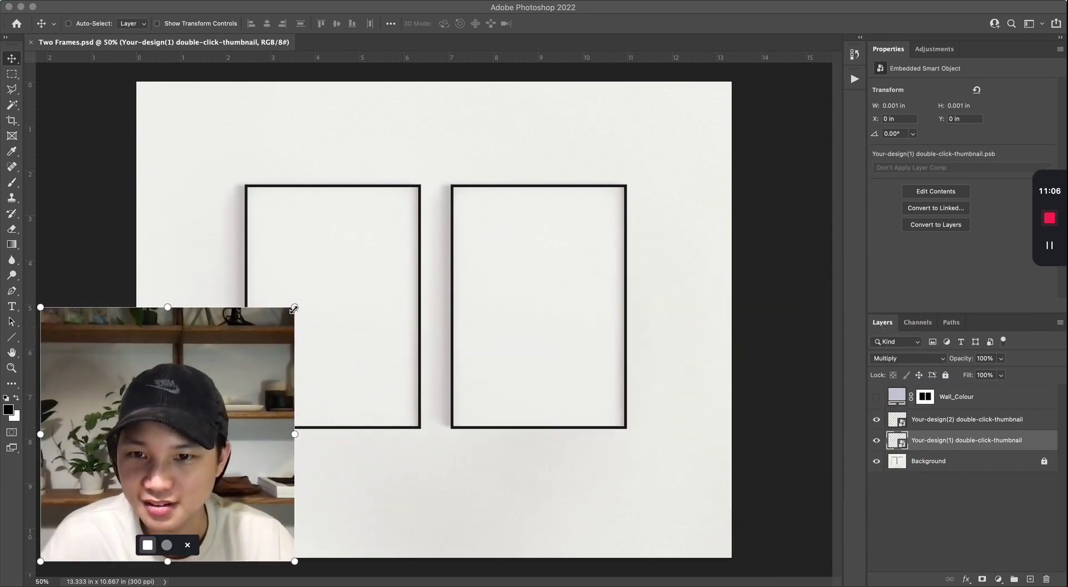
{"action": "mouse_move", "coordinate": [271, 308]}
{"action": "left_mouse_down"}
{"action": "mouse_move", "coordinate": [207, 374]}
{"action": "mouse_move", "coordinate": [217, 353]}
{"action": "left_mouse_up"}
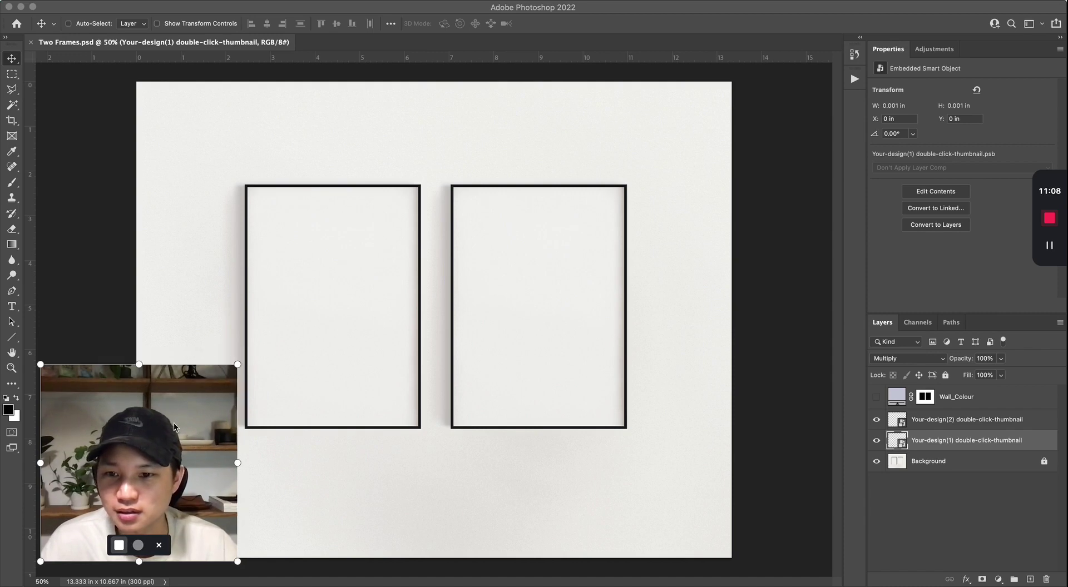
{"action": "left_click_drag", "start_coordinate": [174, 421], "coordinate": [174, 430]}
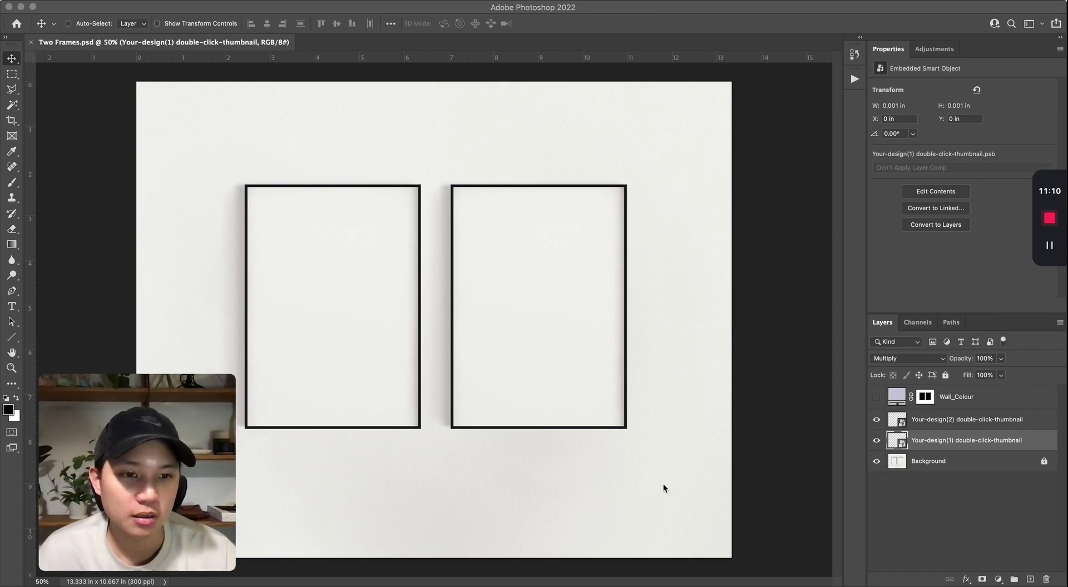
{"action": "left_click", "coordinate": [925, 519]}
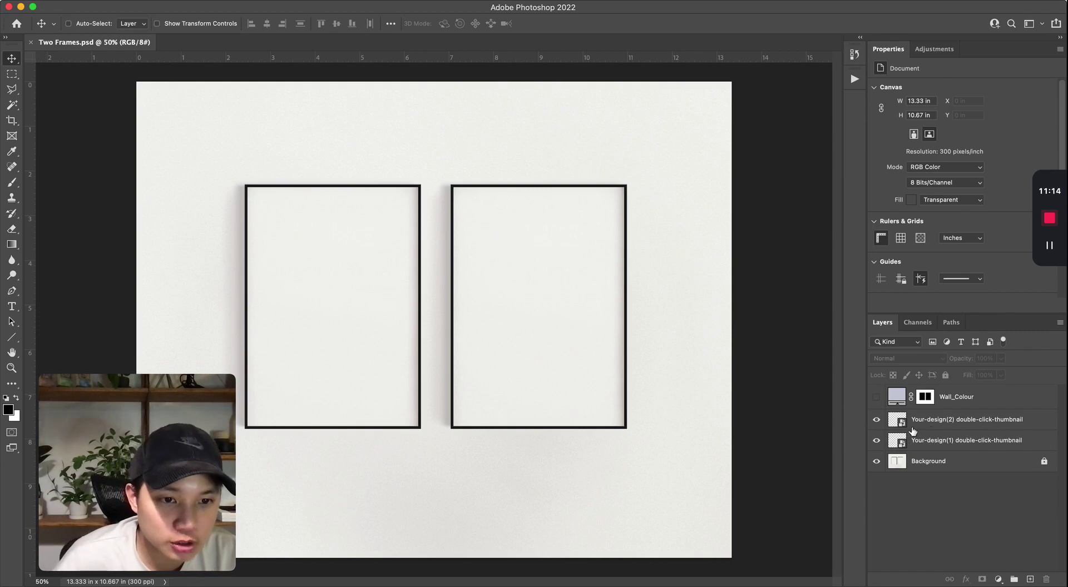
{"action": "left_click", "coordinate": [953, 440]}
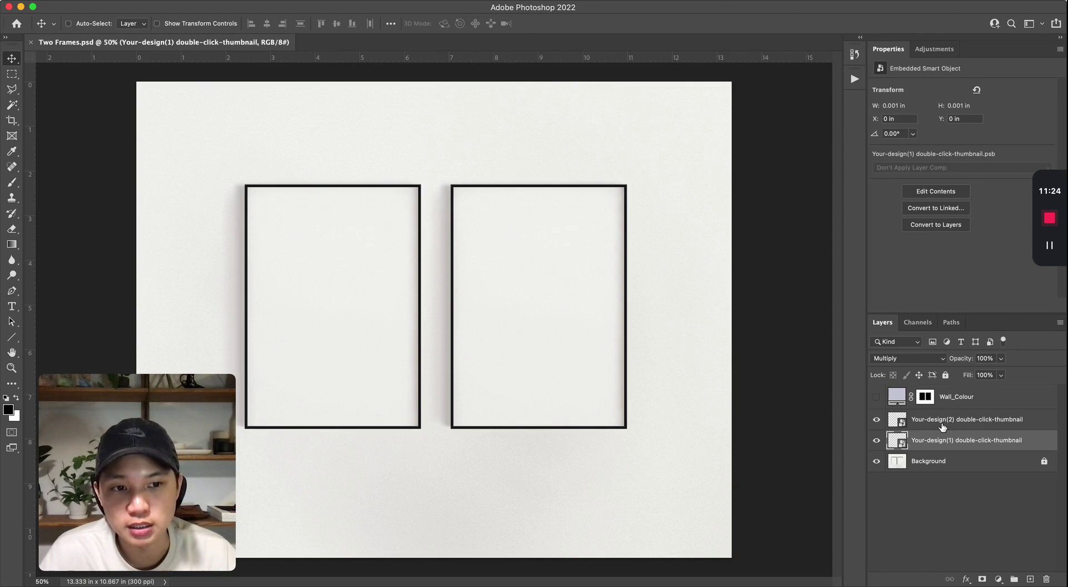
{"action": "left_click", "coordinate": [897, 427]}
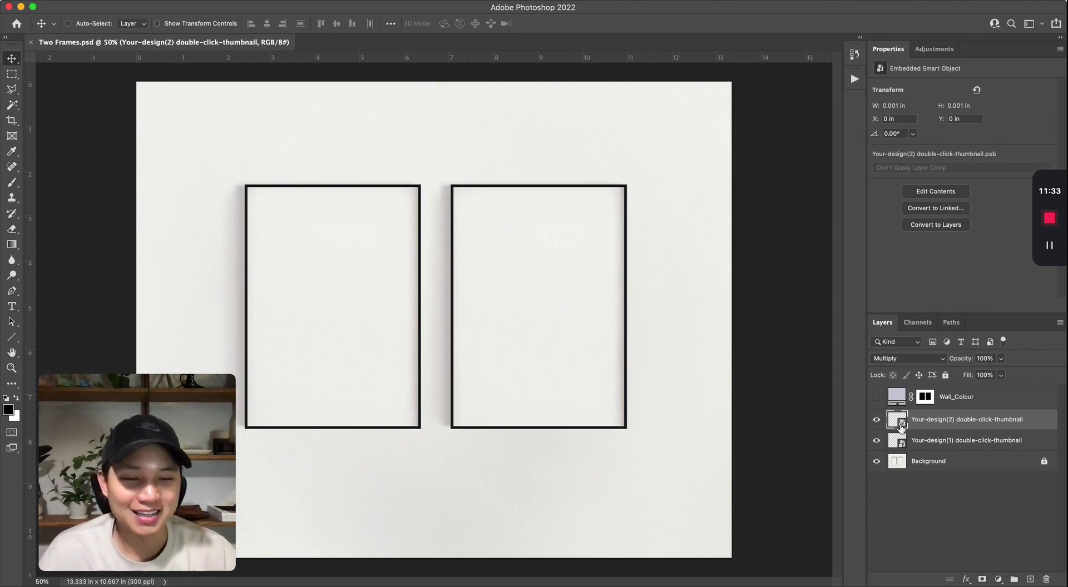
{"action": "left_click", "coordinate": [978, 441]}
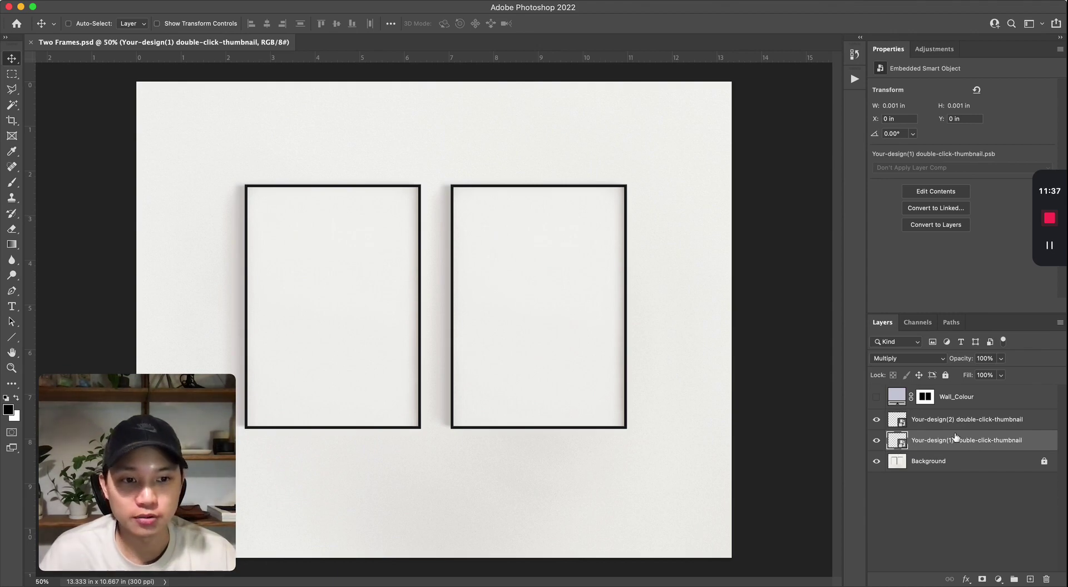
{"action": "left_click", "coordinate": [935, 422]}
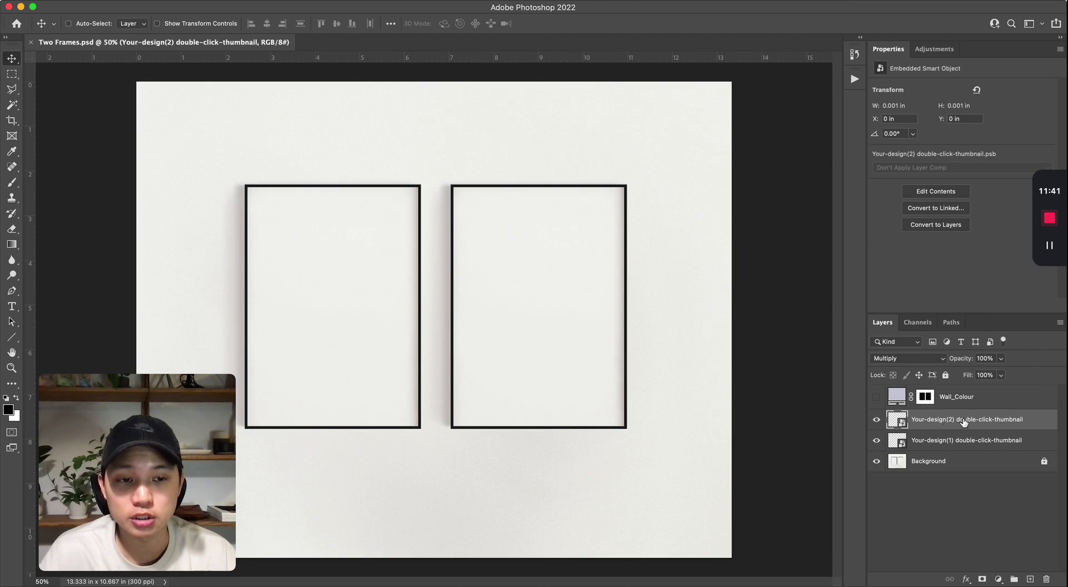
{"action": "left_click", "coordinate": [936, 440]}
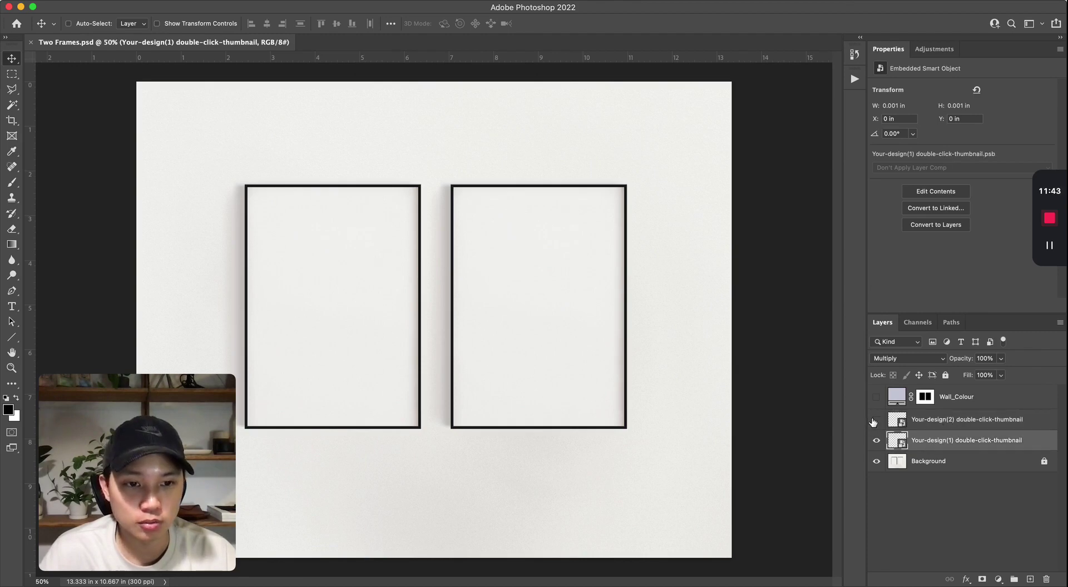
{"action": "left_click", "coordinate": [948, 423]}
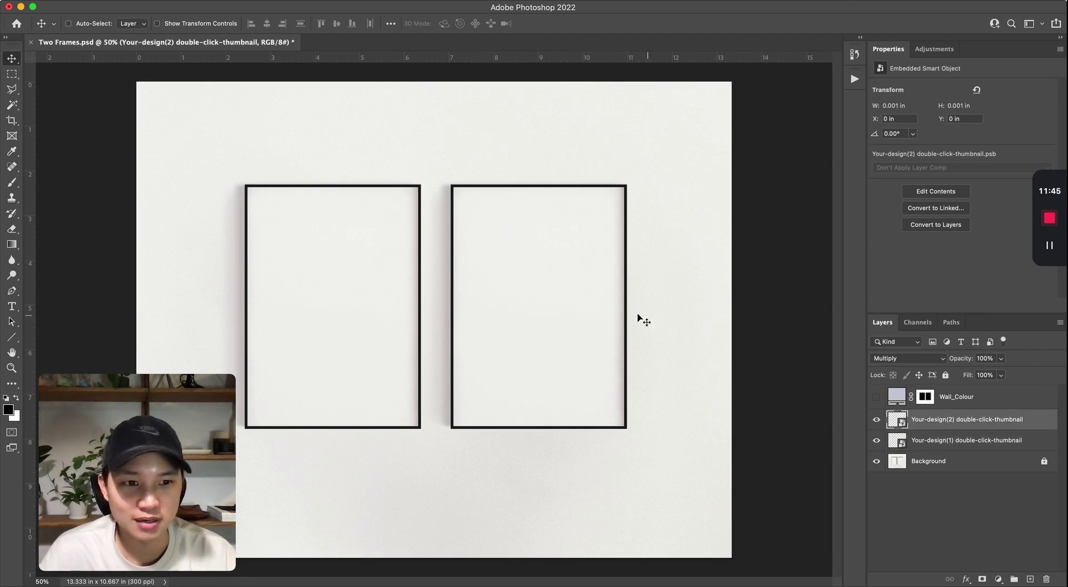
{"action": "left_click", "coordinate": [944, 445]}
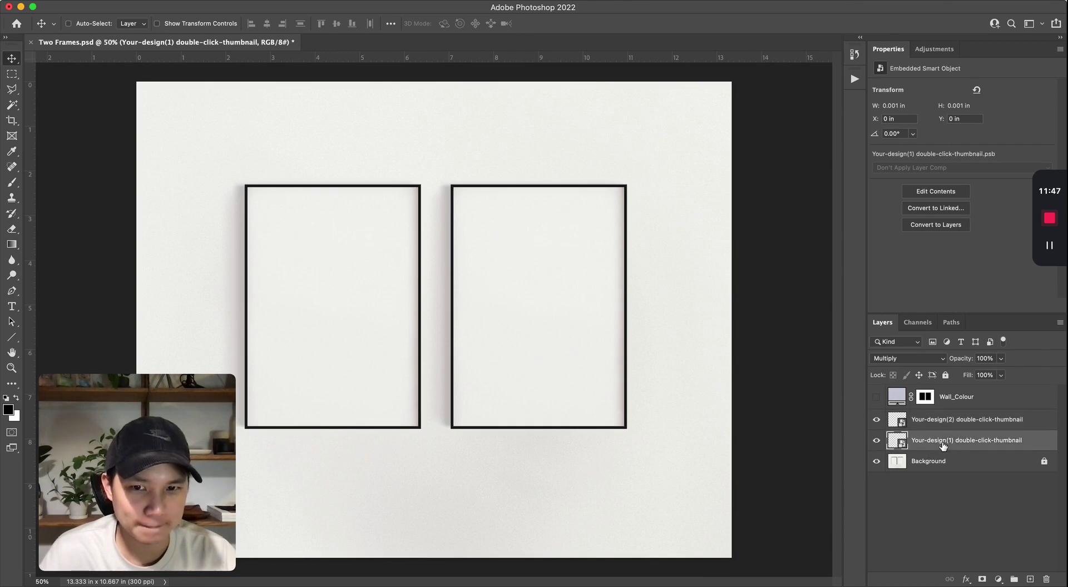
Open the Your-design(1) smart object and drag International-1.jpg from Finder onto its canvas.
{"action": "double_click", "coordinate": [894, 442]}
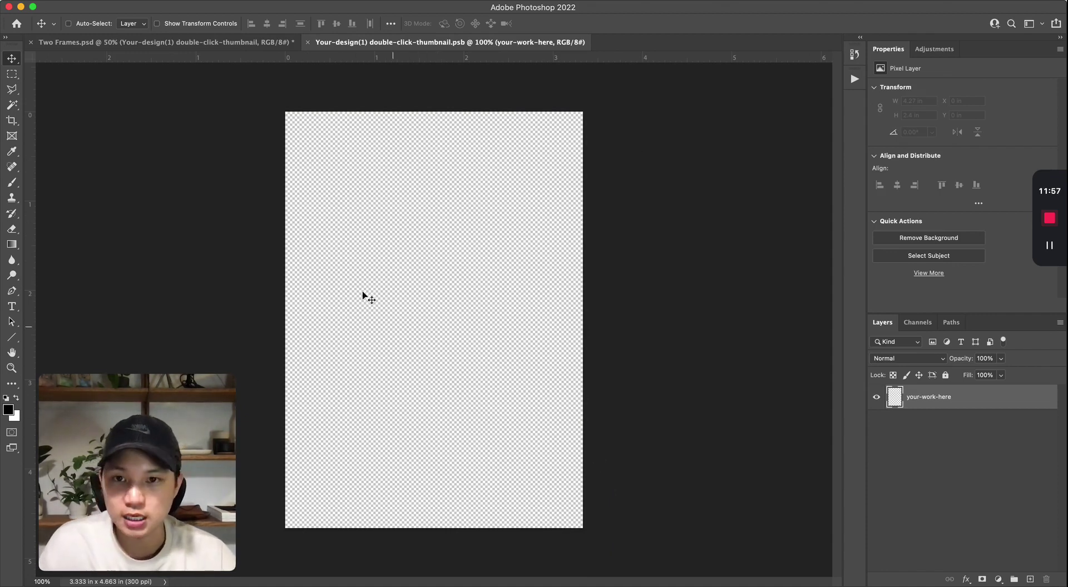
{"action": "key", "text": "super"}
{"action": "key", "text": "super+Tab"}
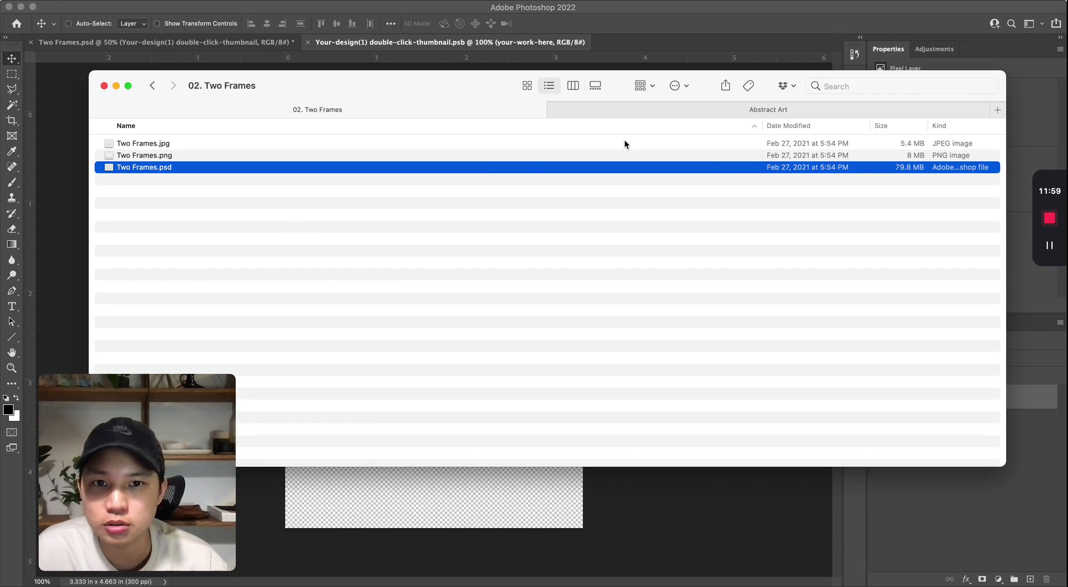
{"action": "left_click", "coordinate": [636, 110]}
{"action": "left_click", "coordinate": [150, 161]}
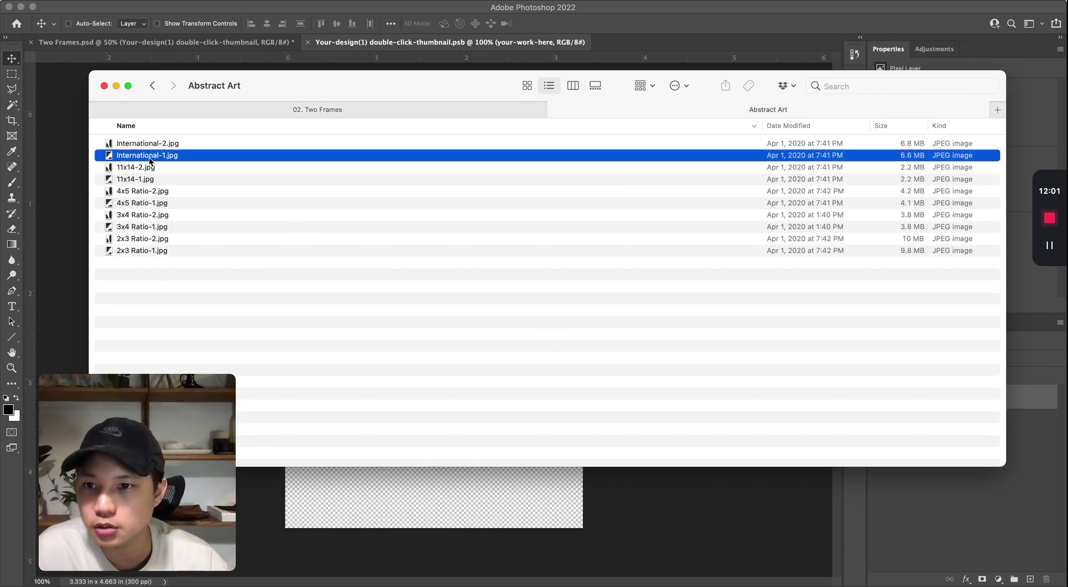
{"action": "left_click_drag", "start_coordinate": [126, 162], "coordinate": [383, 305]}
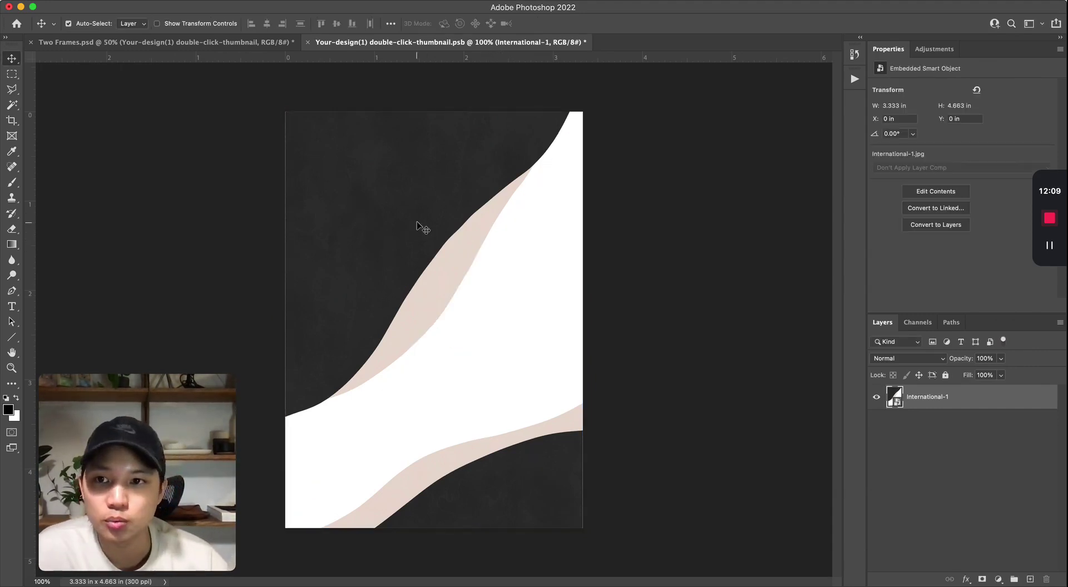
{"action": "key", "text": "super+Tab"}
{"action": "mouse_move", "coordinate": [346, 309]}
{"action": "left_mouse_down"}
{"action": "mouse_move", "coordinate": [297, 306]}
{"action": "mouse_move", "coordinate": [183, 233]}
{"action": "mouse_move", "coordinate": [153, 138]}
{"action": "left_mouse_up"}
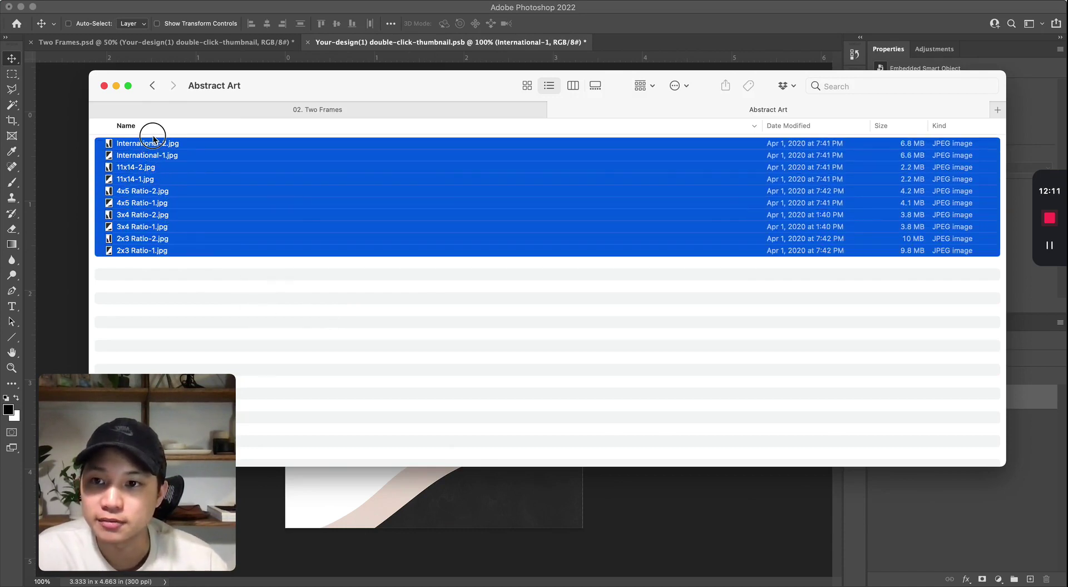
{"action": "left_click", "coordinate": [183, 285]}
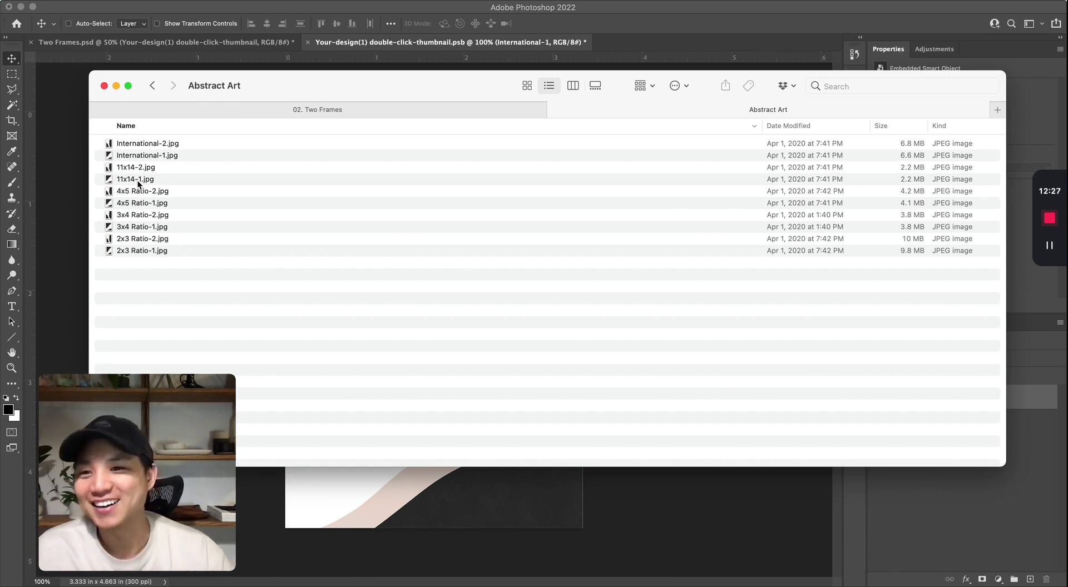
{"action": "left_click", "coordinate": [136, 155]}
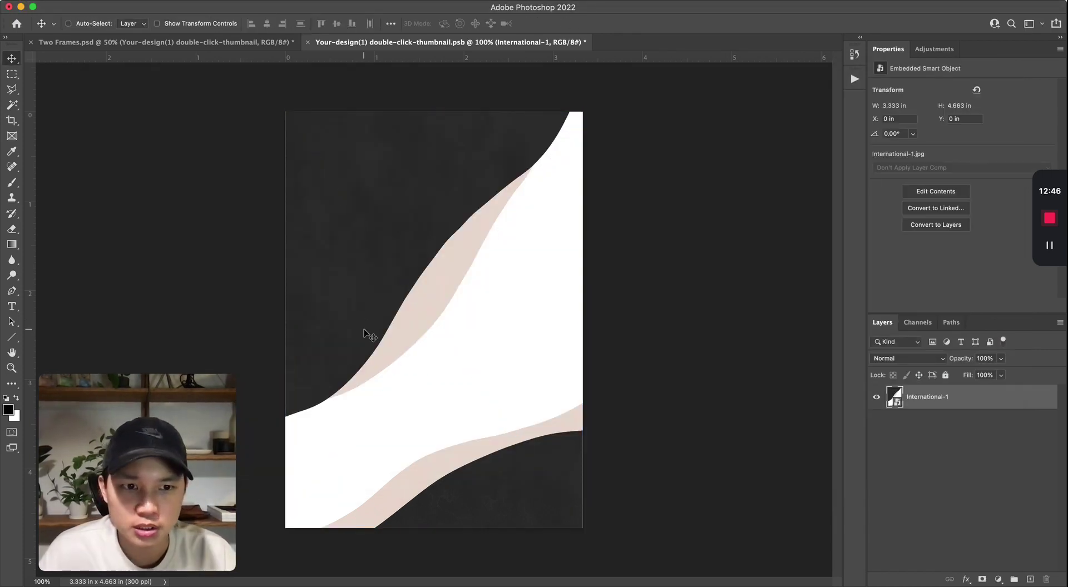
Zoom and pan around the International-1 artwork to inspect its edges against the canvas.
{"action": "scroll", "coordinate": [335, 325], "scroll_direction": "up", "scroll_amount": 2}
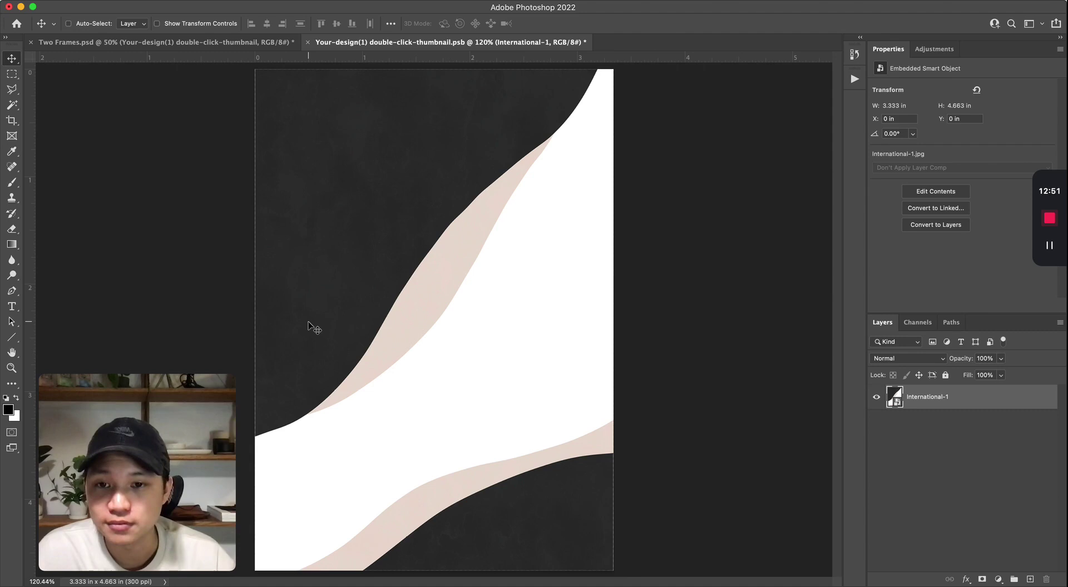
{"action": "scroll", "coordinate": [311, 328], "scroll_direction": "up", "scroll_amount": 1}
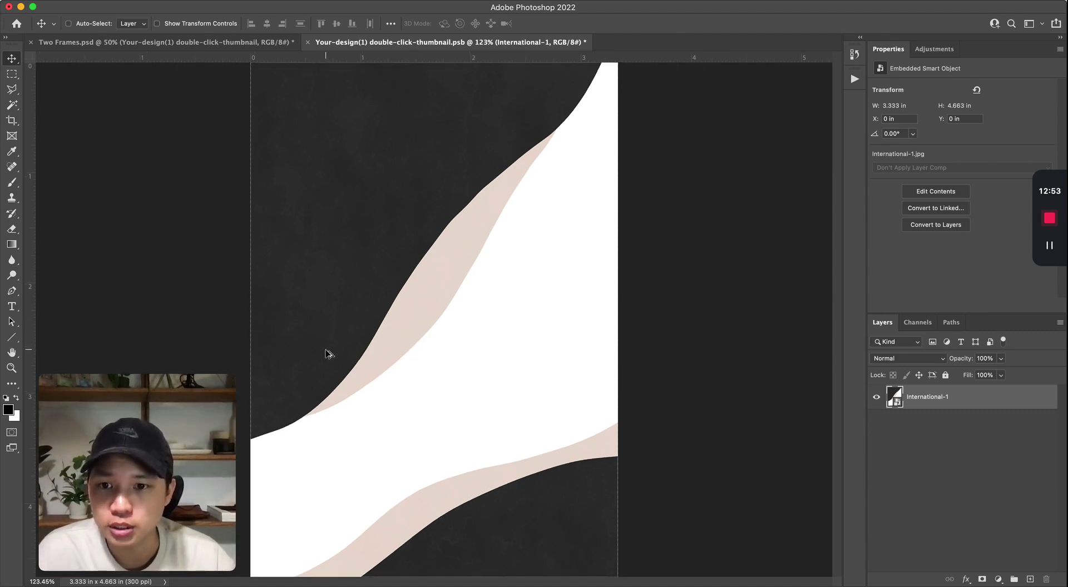
{"action": "scroll", "coordinate": [327, 353], "scroll_direction": "up", "scroll_amount": 2}
{"action": "scroll", "coordinate": [310, 348], "scroll_direction": "left", "scroll_amount": 3}
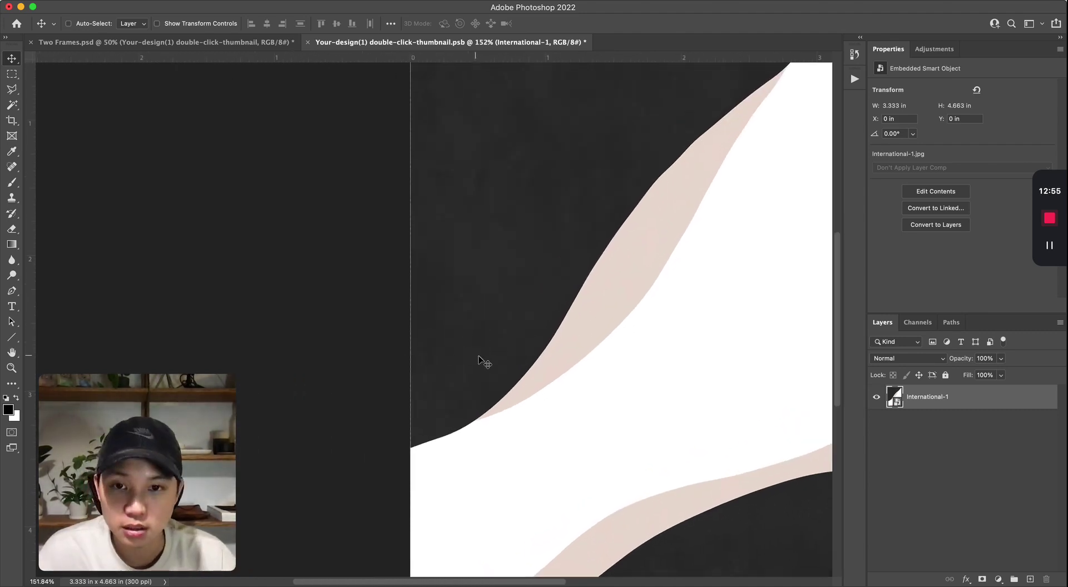
{"action": "scroll", "coordinate": [511, 324], "scroll_direction": "right", "scroll_amount": 4}
{"action": "scroll", "coordinate": [510, 323], "scroll_direction": "down", "scroll_amount": 1}
{"action": "scroll", "coordinate": [511, 324], "scroll_direction": "down", "scroll_amount": 2}
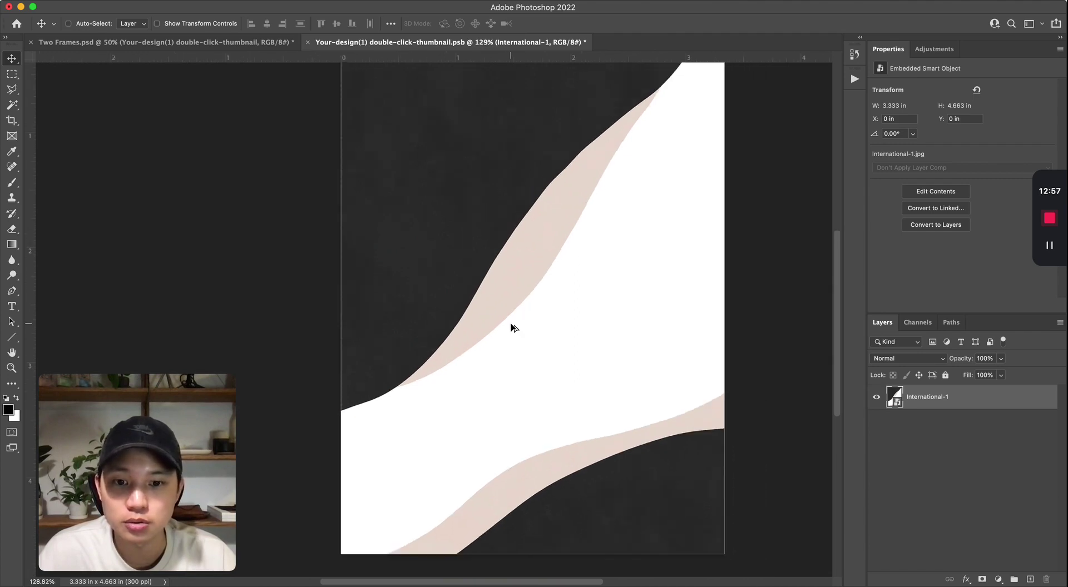
{"action": "scroll", "coordinate": [511, 324], "scroll_direction": "up", "scroll_amount": 1}
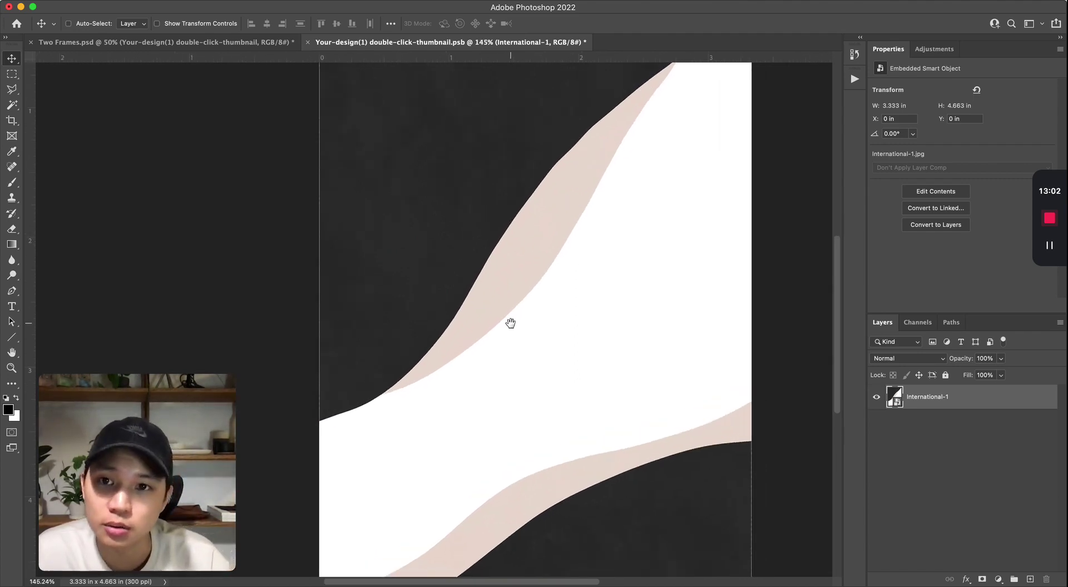
{"action": "scroll", "coordinate": [511, 323], "scroll_direction": "up", "scroll_amount": 5}
{"action": "scroll", "coordinate": [510, 323], "scroll_direction": "left", "scroll_amount": 1}
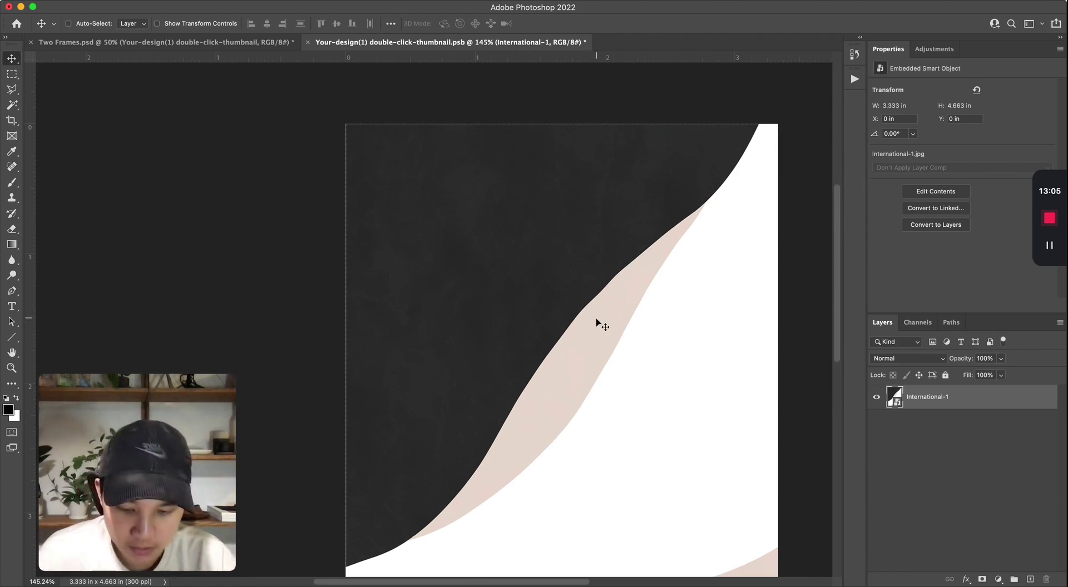
{"action": "left_click_drag", "start_coordinate": [555, 318], "coordinate": [483, 223]}
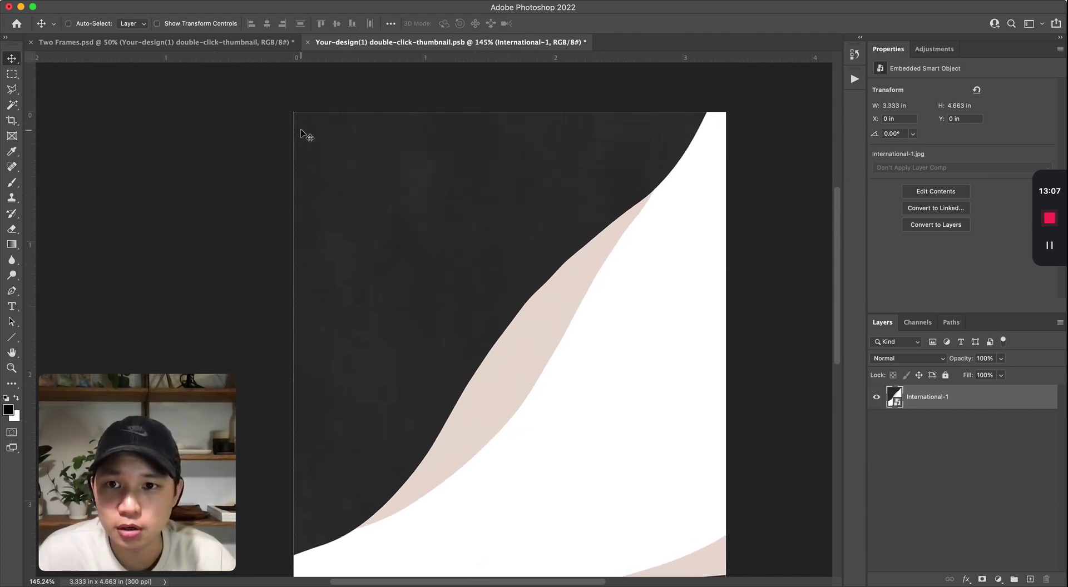
{"action": "scroll", "coordinate": [273, 184], "scroll_direction": "up", "scroll_amount": 10}
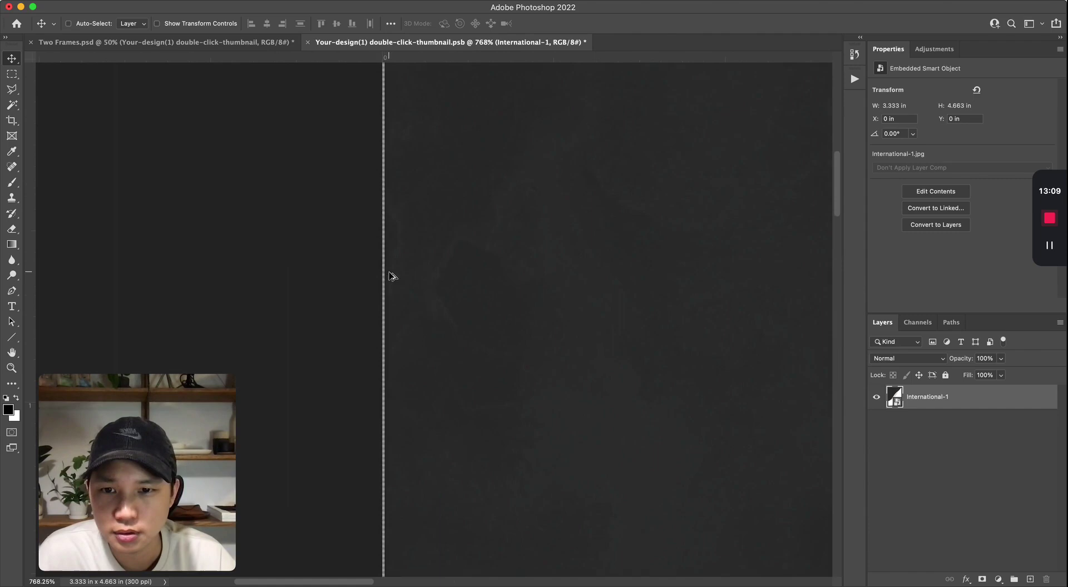
{"action": "scroll", "coordinate": [377, 288], "scroll_direction": "down", "scroll_amount": 3}
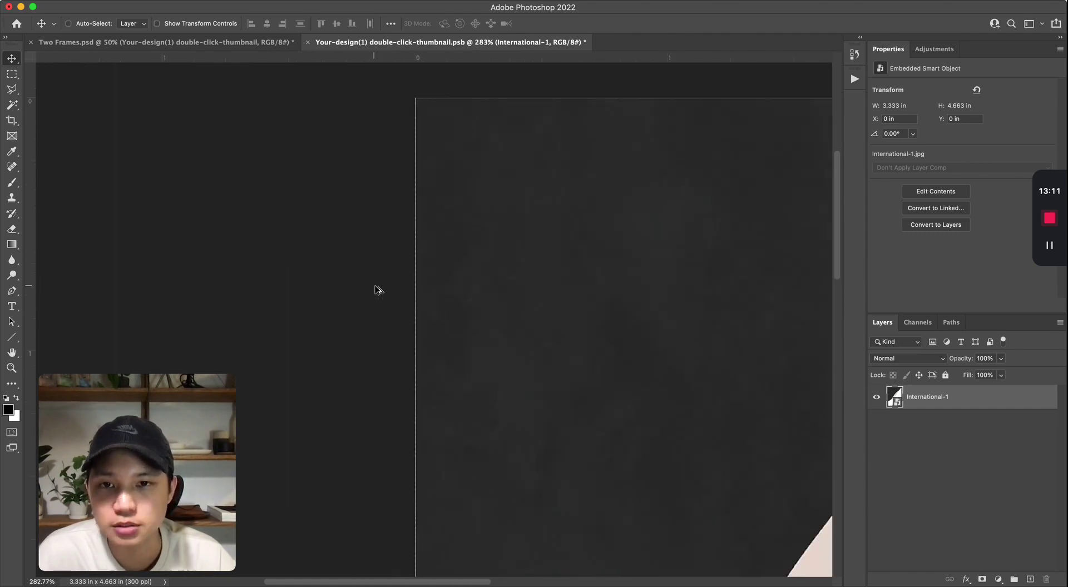
{"action": "scroll", "coordinate": [453, 305], "scroll_direction": "down", "scroll_amount": 3}
Scale the International-1 artwork slightly wider so it reaches the canvas's right edge.
{"action": "key", "text": "ctrl+t"}
{"action": "scroll", "coordinate": [384, 384], "scroll_direction": "up", "scroll_amount": 8}
{"action": "scroll", "coordinate": [388, 383], "scroll_direction": "down", "scroll_amount": 5}
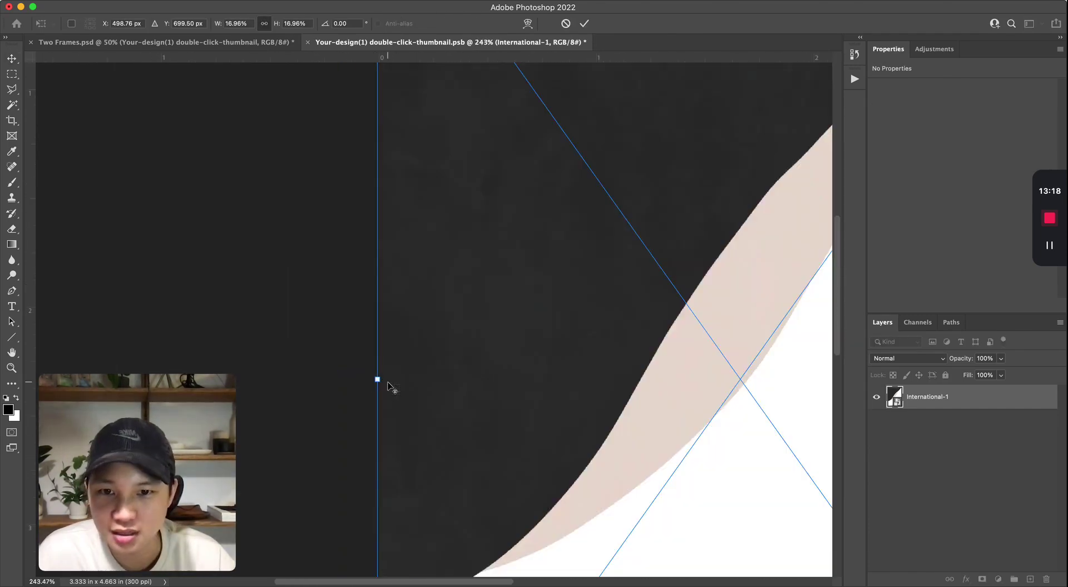
{"action": "scroll", "coordinate": [484, 369], "scroll_direction": "down", "scroll_amount": 5}
{"action": "scroll", "coordinate": [683, 324], "scroll_direction": "up", "scroll_amount": 8}
{"action": "scroll", "coordinate": [704, 333], "scroll_direction": "up", "scroll_amount": 1}
{"action": "left_click_drag", "start_coordinate": [703, 334], "coordinate": [705, 333]}
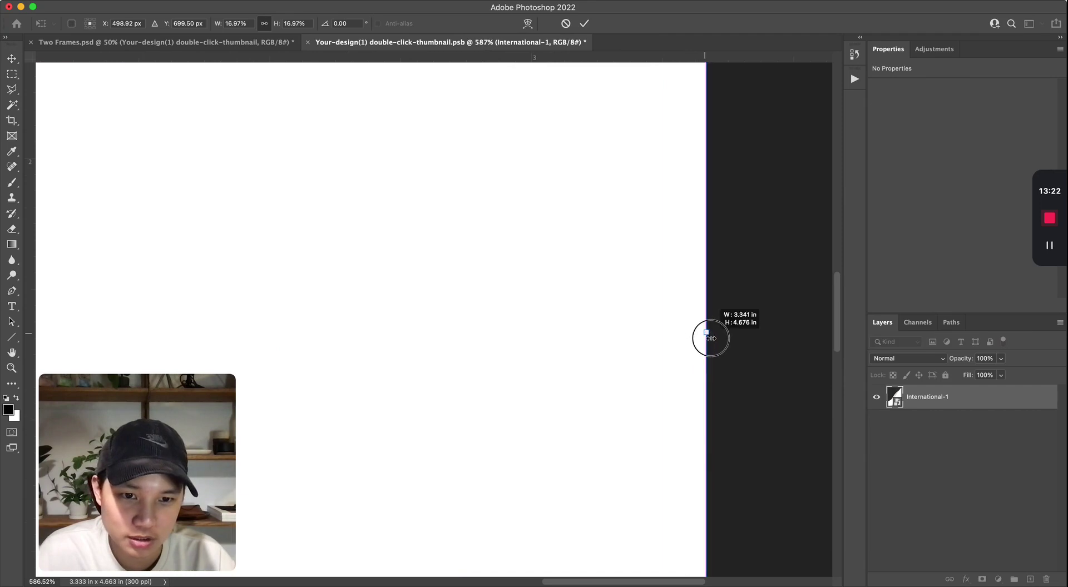
{"action": "scroll", "coordinate": [515, 357], "scroll_direction": "down", "scroll_amount": 2}
{"action": "scroll", "coordinate": [514, 358], "scroll_direction": "down", "scroll_amount": 2}
{"action": "scroll", "coordinate": [515, 359], "scroll_direction": "down", "scroll_amount": 1}
{"action": "scroll", "coordinate": [514, 359], "scroll_direction": "down", "scroll_amount": 1}
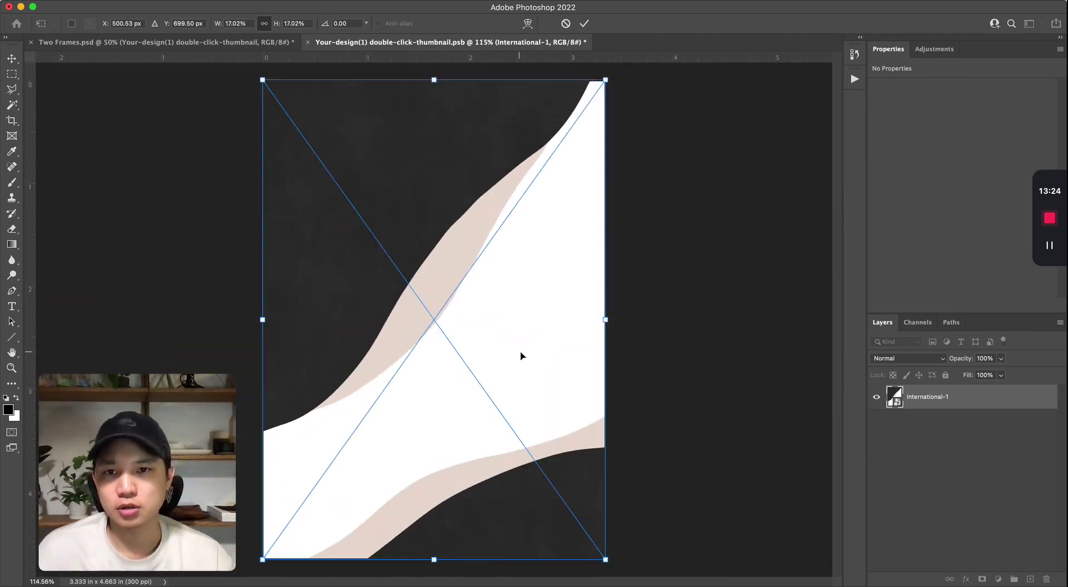
{"action": "key", "text": "Return"}
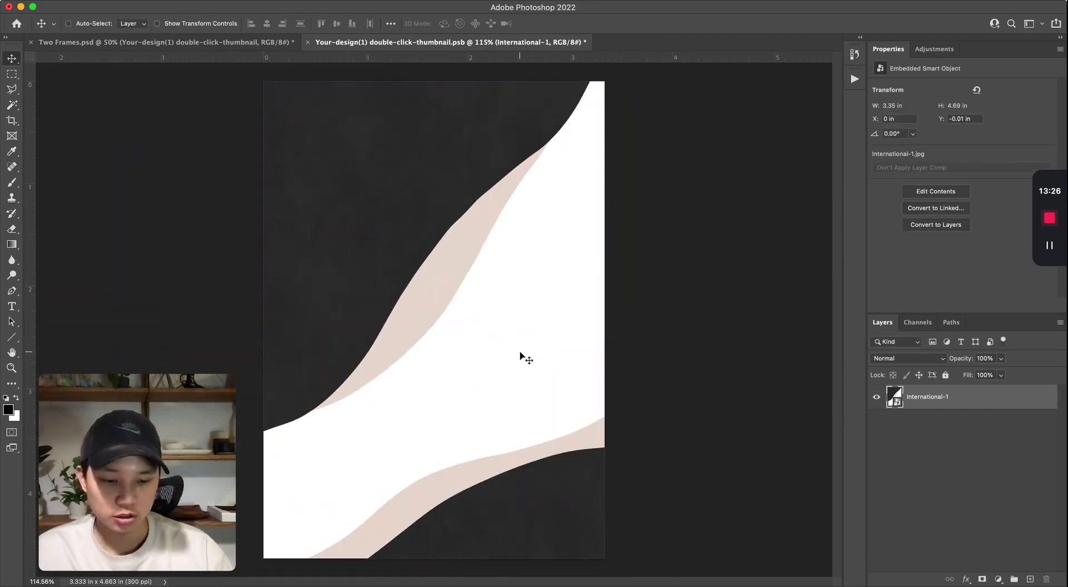
Enlarge the artwork again from its top-right corner and commit the transform.
{"action": "scroll", "coordinate": [520, 356], "scroll_direction": "up", "scroll_amount": 1}
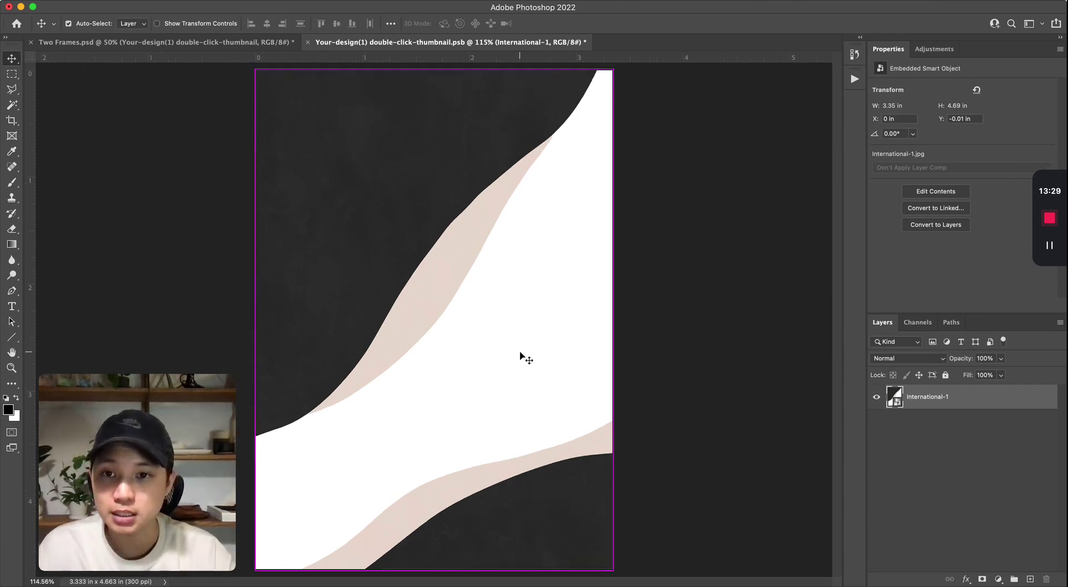
{"action": "scroll", "coordinate": [519, 356], "scroll_direction": "up", "scroll_amount": 3}
{"action": "scroll", "coordinate": [520, 356], "scroll_direction": "down", "scroll_amount": 5}
{"action": "scroll", "coordinate": [520, 356], "scroll_direction": "up", "scroll_amount": 3}
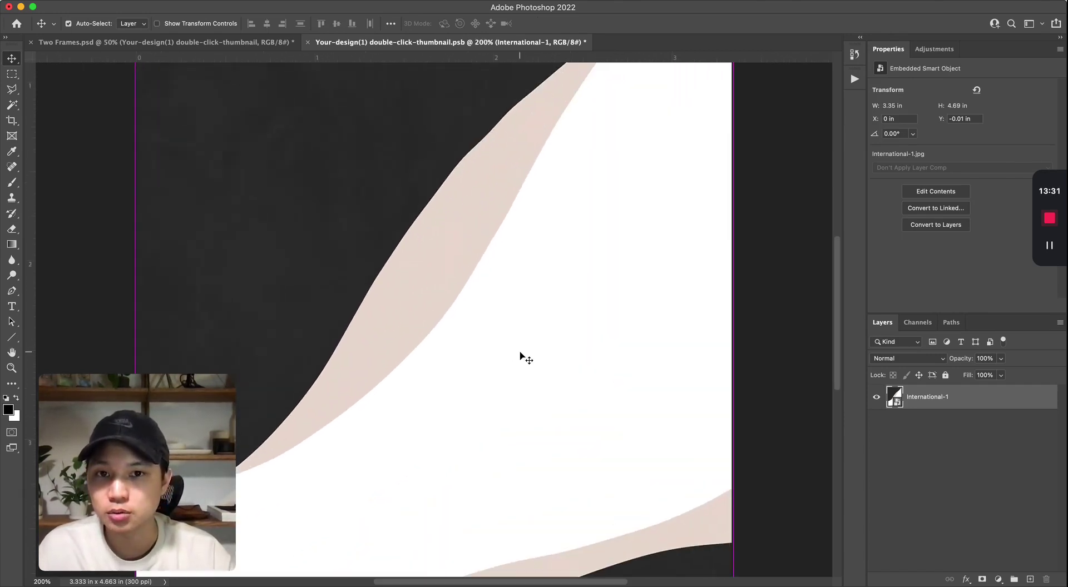
{"action": "scroll", "coordinate": [520, 356], "scroll_direction": "down", "scroll_amount": 3}
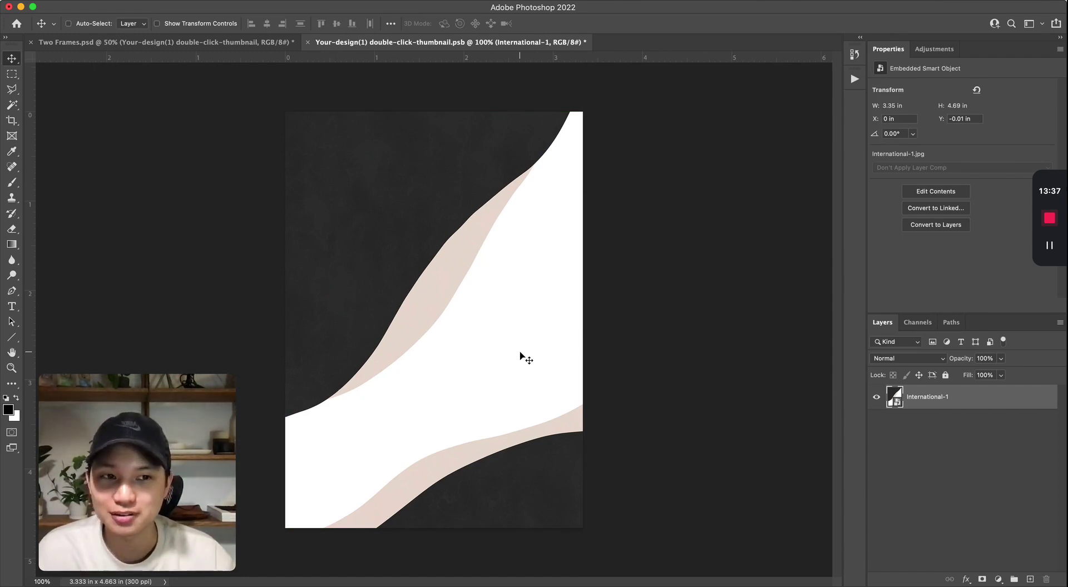
{"action": "key", "text": "super+t"}
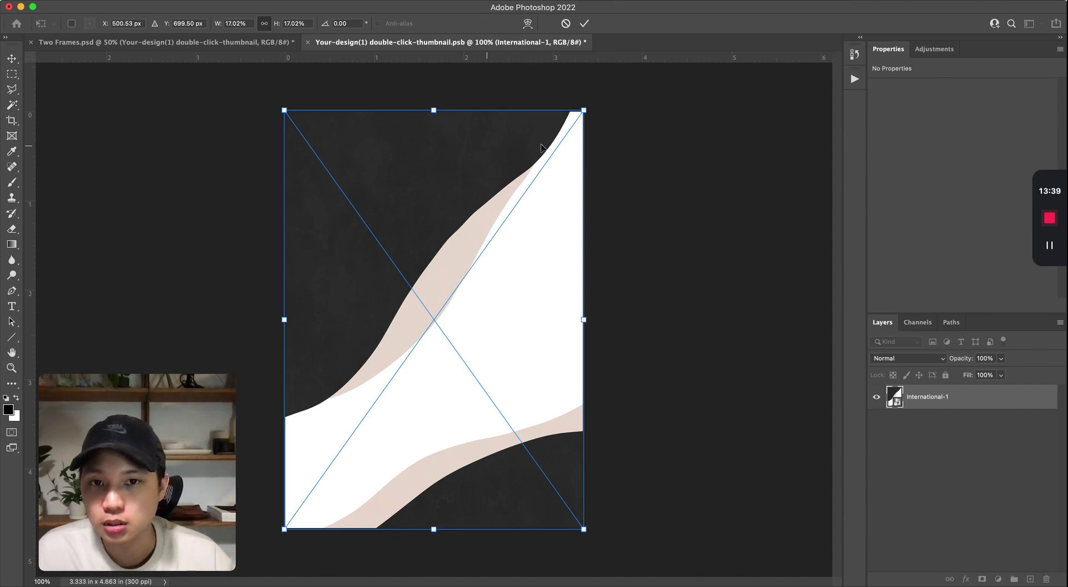
{"action": "left_click_drag", "start_coordinate": [584, 110], "coordinate": [580, 115]}
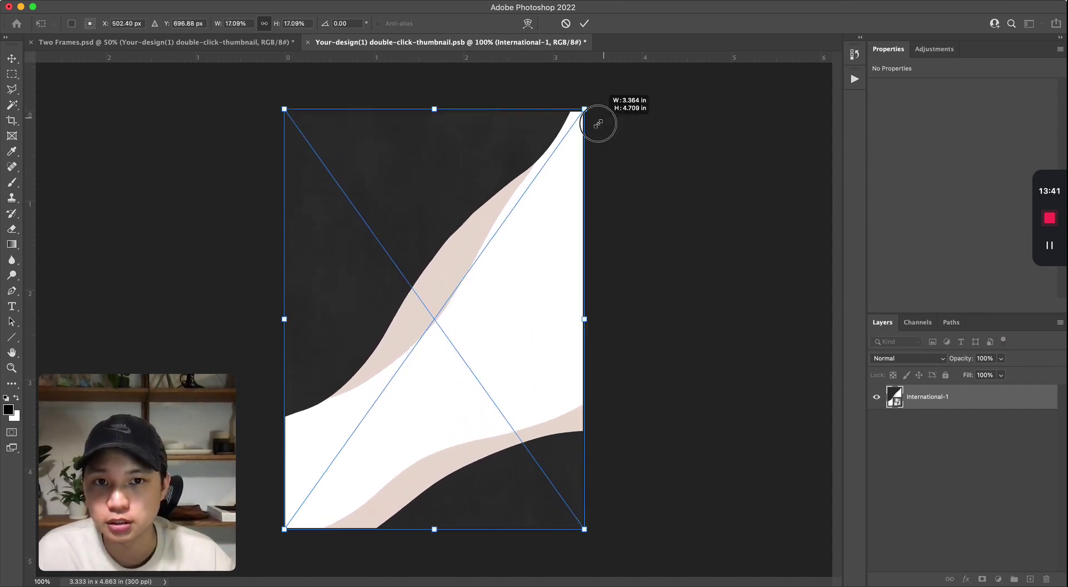
{"action": "key", "text": "Return"}
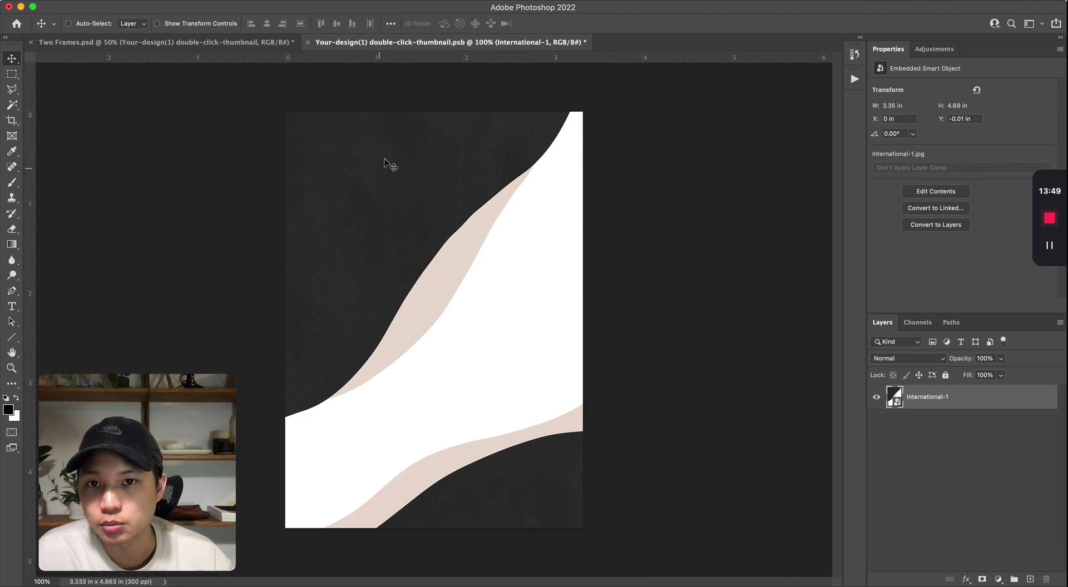
Save the International-1 design into the mockup and open the Your-design(2) smart object.
{"action": "left_click", "coordinate": [308, 43]}
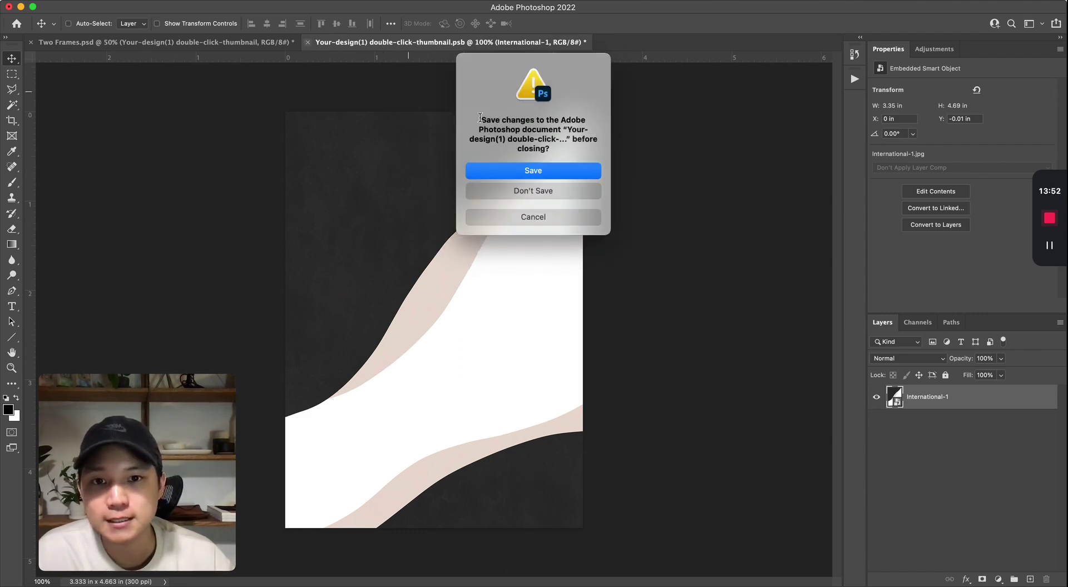
{"action": "left_click", "coordinate": [539, 174]}
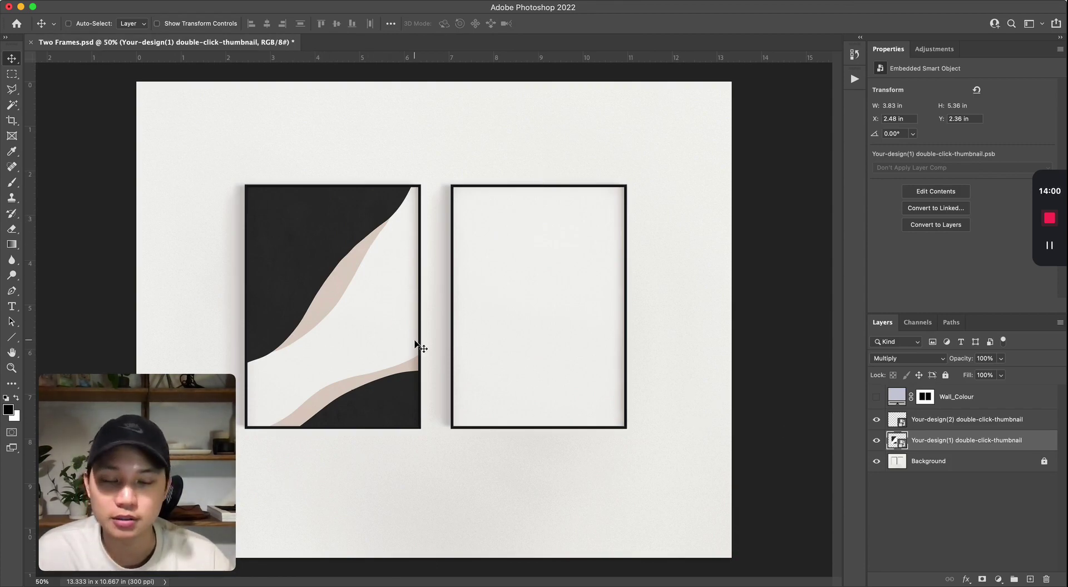
{"action": "left_click", "coordinate": [975, 421]}
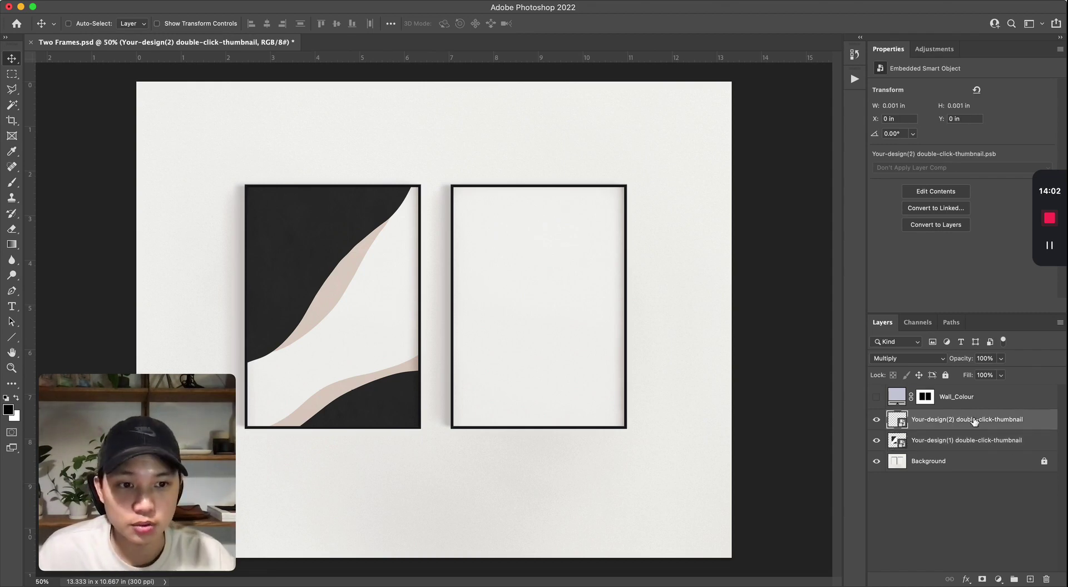
{"action": "double_click", "coordinate": [896, 419]}
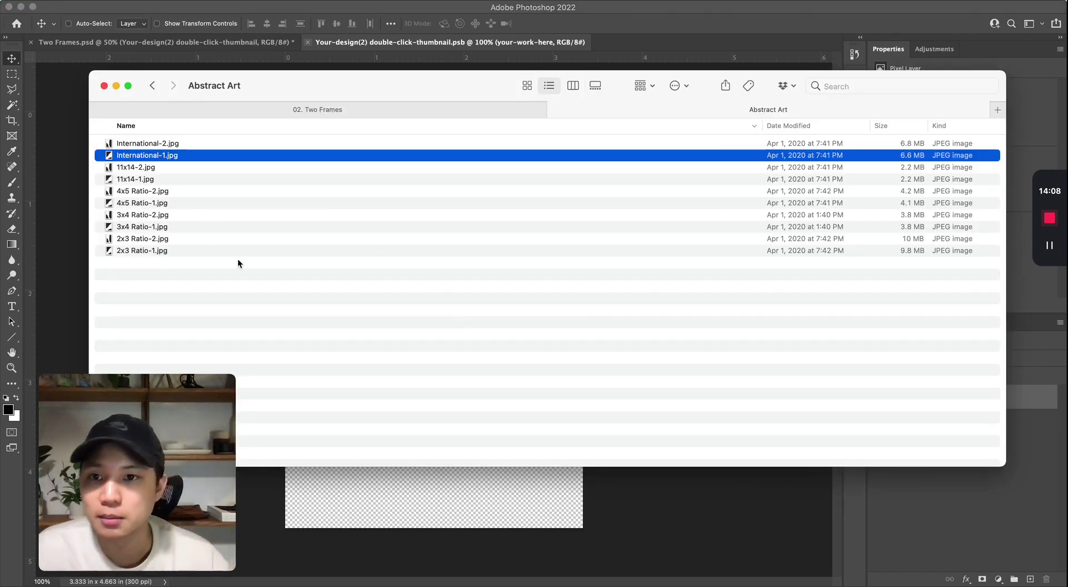
Place International-2.jpg on the second design canvas, check its right edge, and close the document.
{"action": "left_click", "coordinate": [281, 311]}
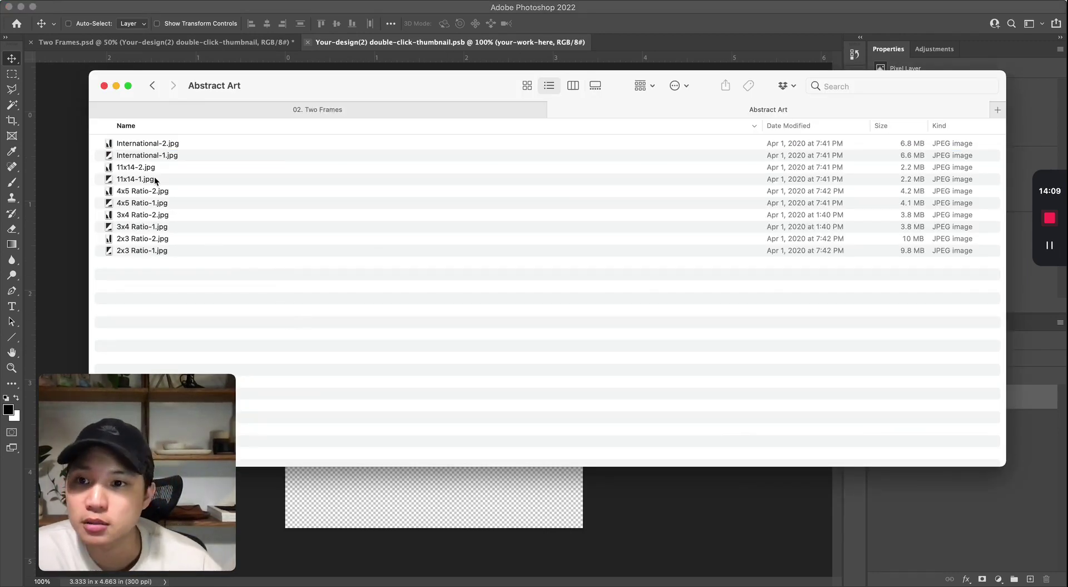
{"action": "left_click", "coordinate": [160, 145]}
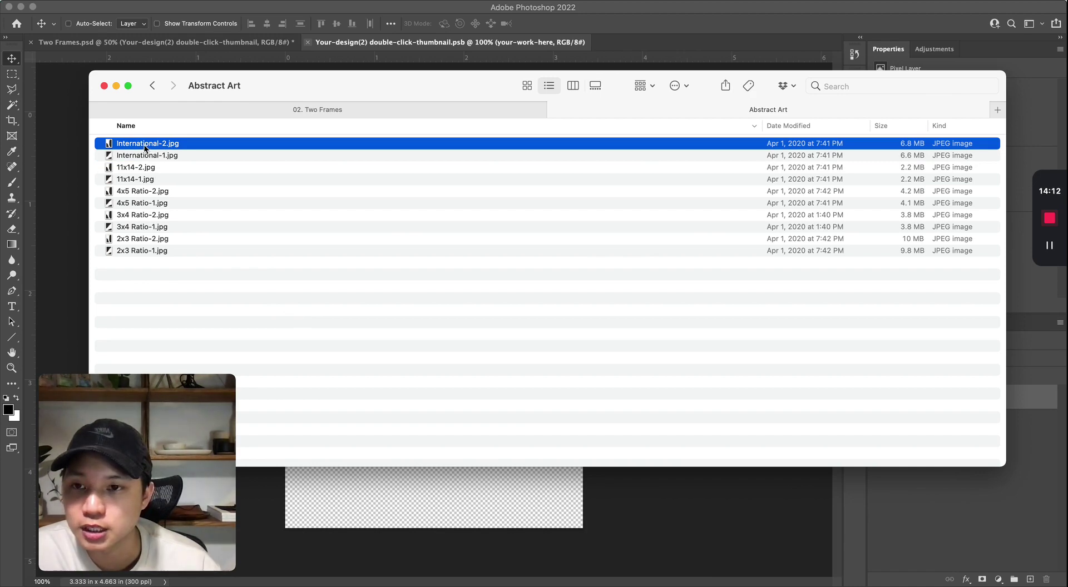
{"action": "left_click_drag", "start_coordinate": [143, 145], "coordinate": [423, 314]}
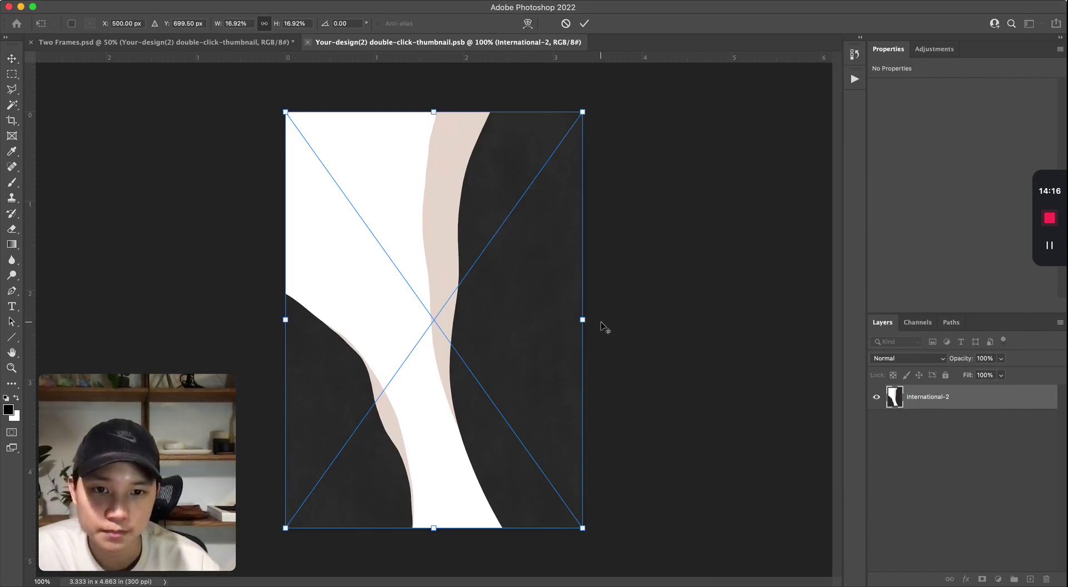
{"action": "scroll", "coordinate": [601, 327], "scroll_direction": "up", "scroll_amount": 5}
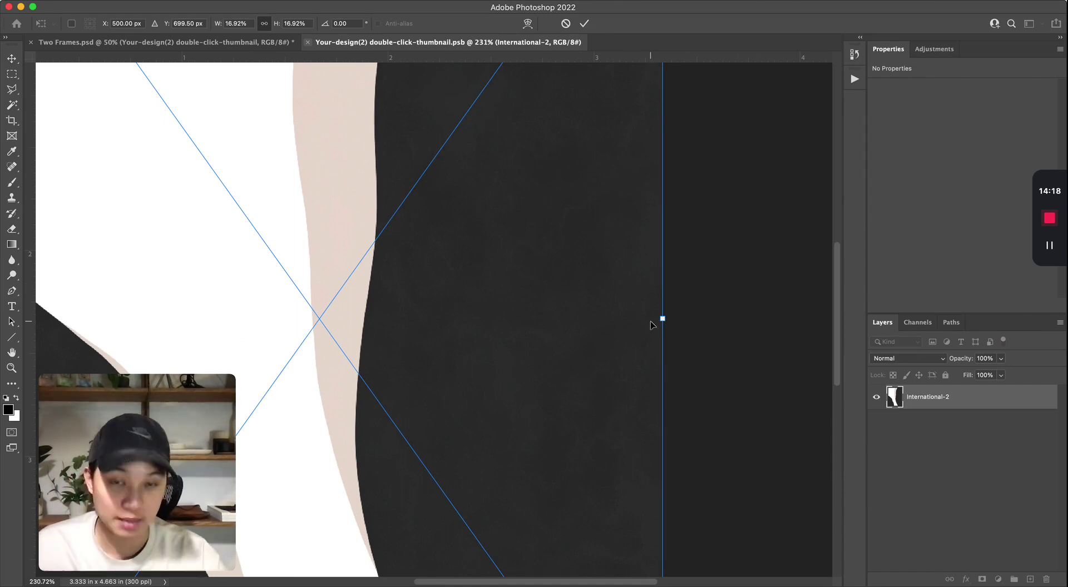
{"action": "key", "text": "super+equal"}
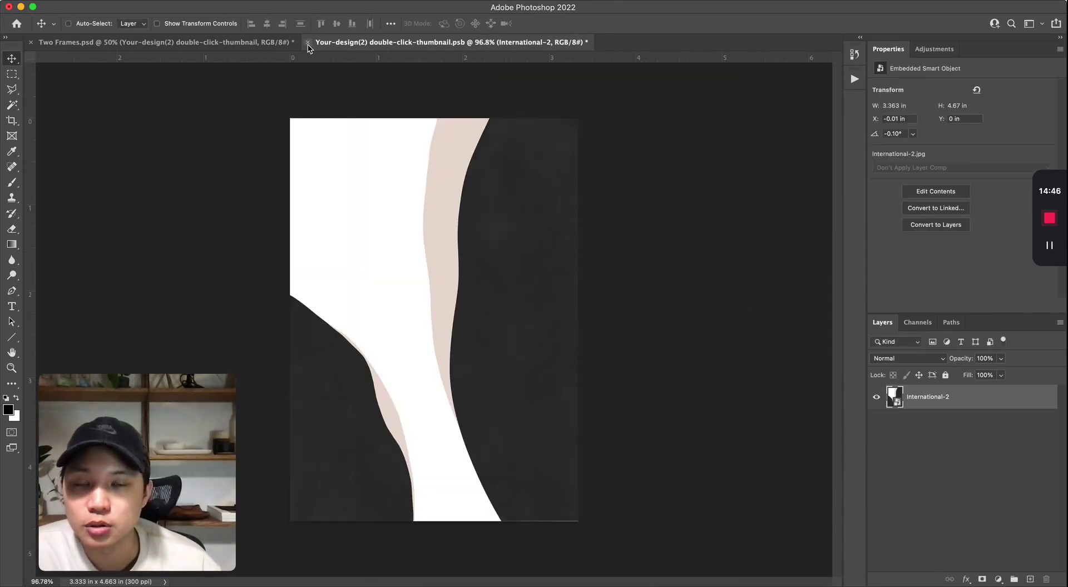
{"action": "left_click", "coordinate": [308, 43]}
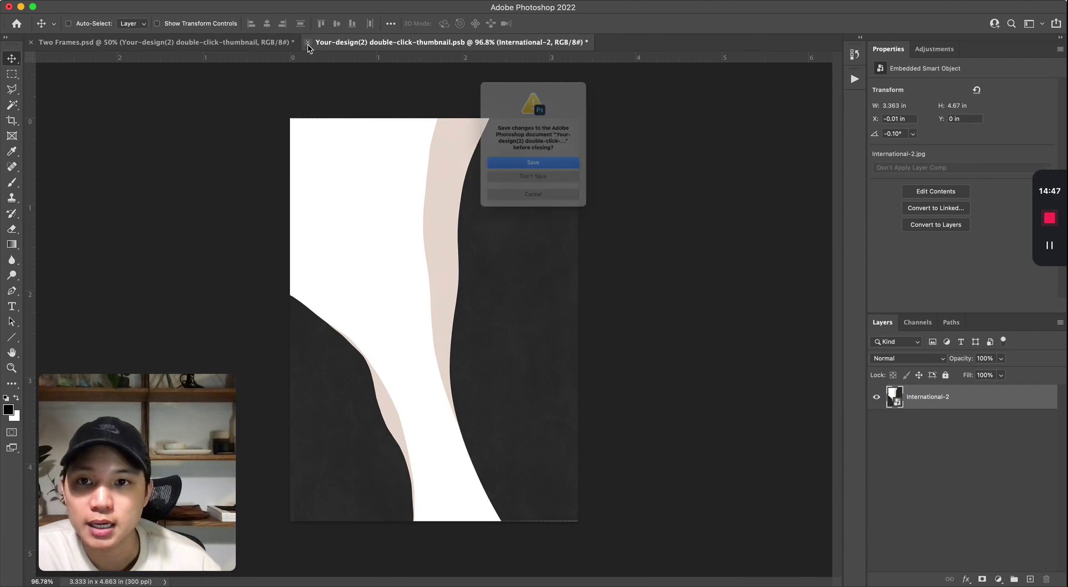
Save International-2 into the right frame, then zoom over both framed artworks in Two Frames.psd.
{"action": "left_click", "coordinate": [505, 173]}
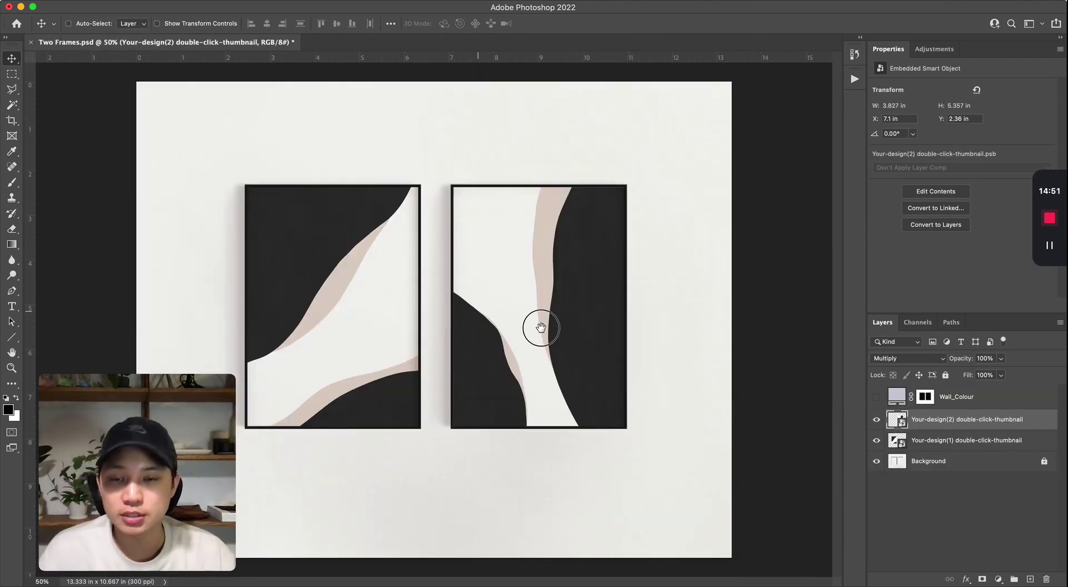
{"action": "scroll", "coordinate": [487, 338], "scroll_direction": "up", "scroll_amount": 1}
{"action": "scroll", "coordinate": [488, 338], "scroll_direction": "down", "scroll_amount": 1}
{"action": "scroll", "coordinate": [486, 338], "scroll_direction": "down", "scroll_amount": 1}
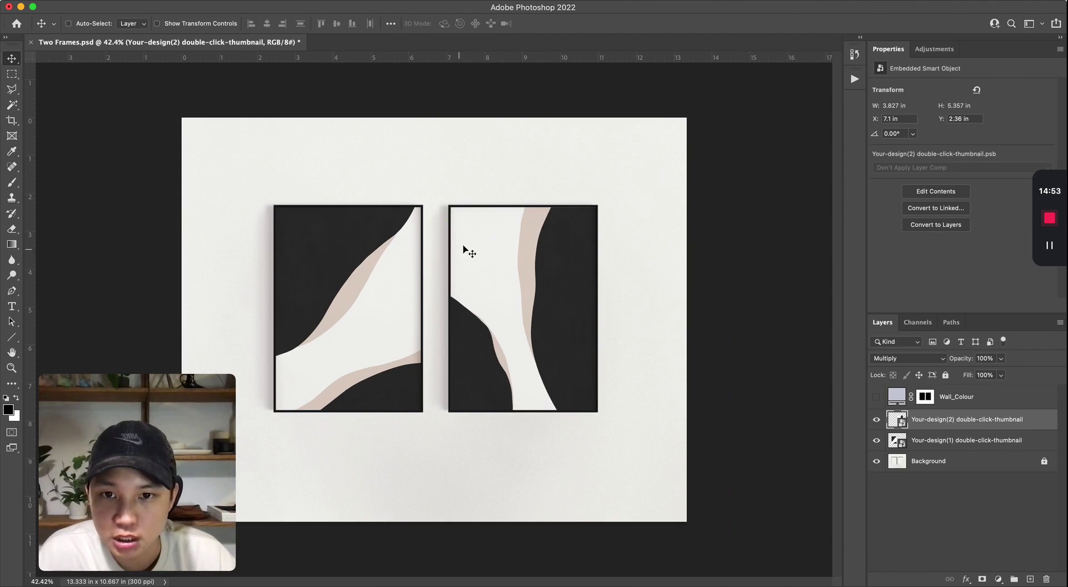
{"action": "scroll", "coordinate": [267, 230], "scroll_direction": "up", "scroll_amount": 1}
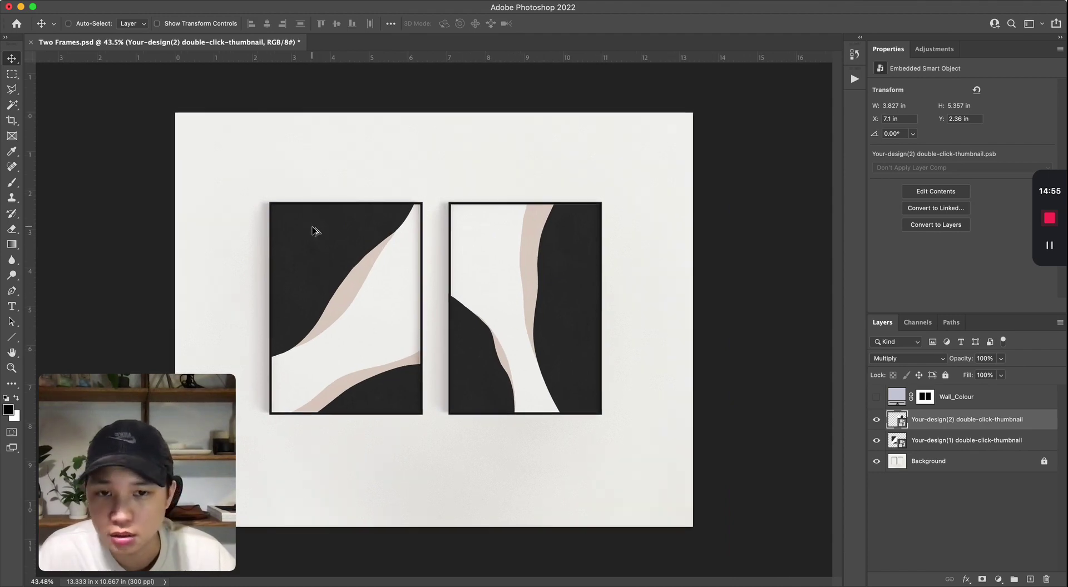
{"action": "scroll", "coordinate": [267, 231], "scroll_direction": "up", "scroll_amount": 1}
{"action": "scroll", "coordinate": [266, 236], "scroll_direction": "up", "scroll_amount": 1}
{"action": "scroll", "coordinate": [266, 236], "scroll_direction": "up", "scroll_amount": 1}
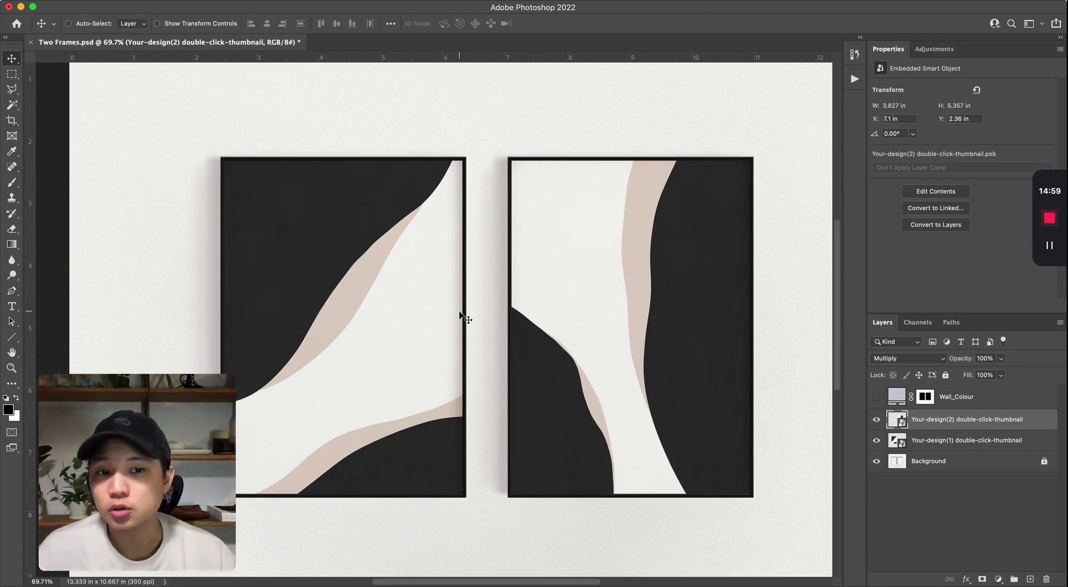
{"action": "scroll", "coordinate": [459, 316], "scroll_direction": "down", "scroll_amount": 2}
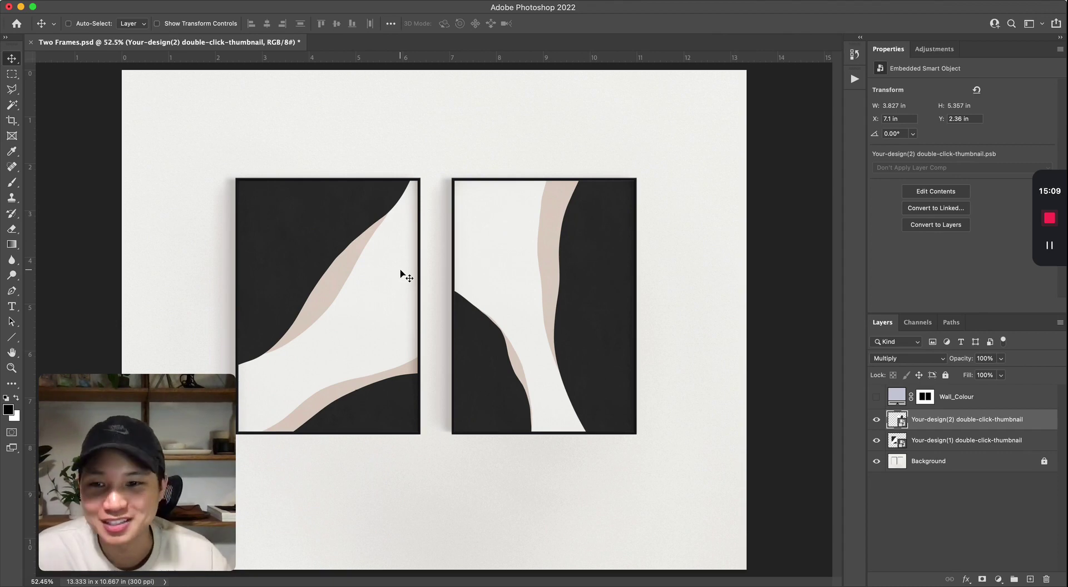
{"action": "scroll", "coordinate": [461, 308], "scroll_direction": "down", "scroll_amount": 1}
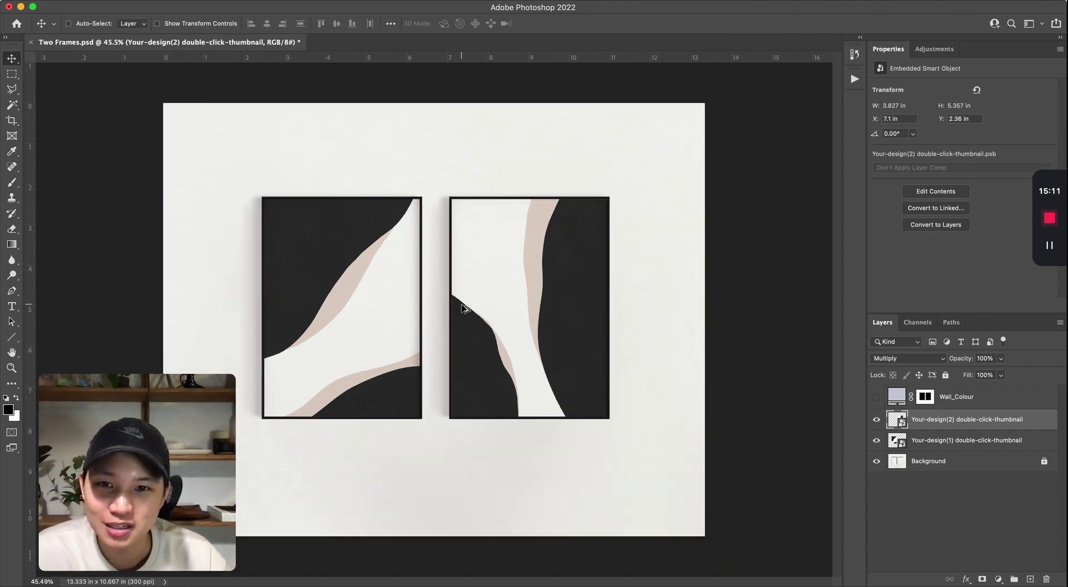
{"action": "scroll", "coordinate": [462, 307], "scroll_direction": "down", "scroll_amount": 1}
{"action": "scroll", "coordinate": [461, 308], "scroll_direction": "down", "scroll_amount": 1}
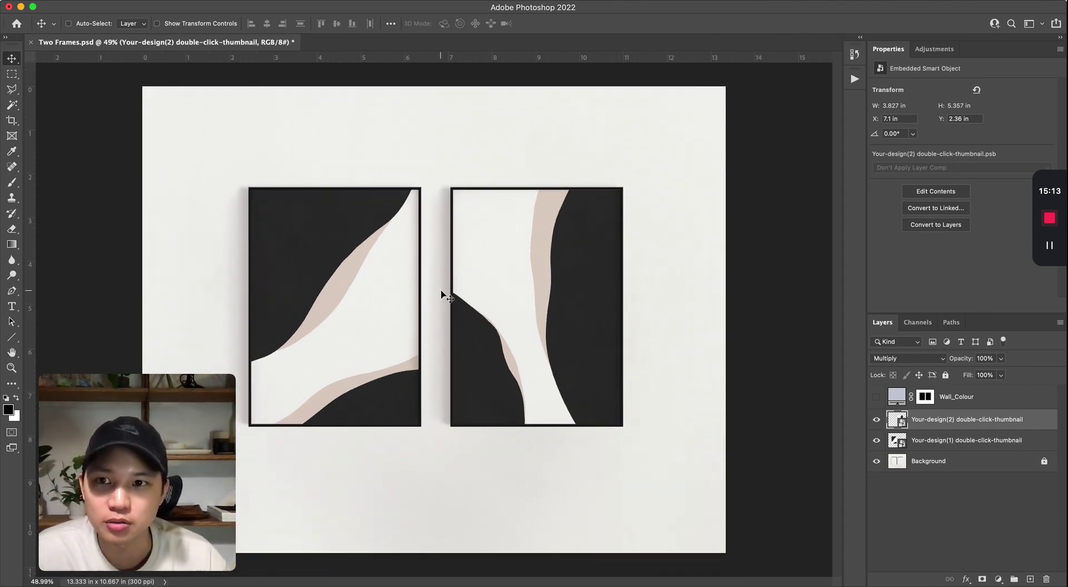
{"action": "key", "text": "super+Tab"}
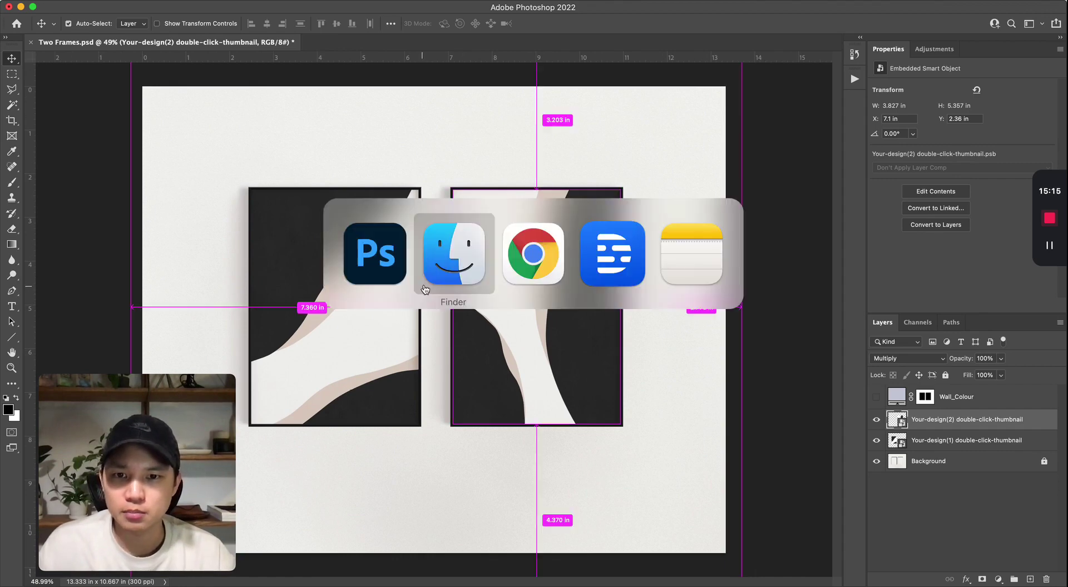
{"action": "left_click", "coordinate": [464, 254]}
{"action": "left_click", "coordinate": [507, 114]}
{"action": "left_click", "coordinate": [176, 168]}
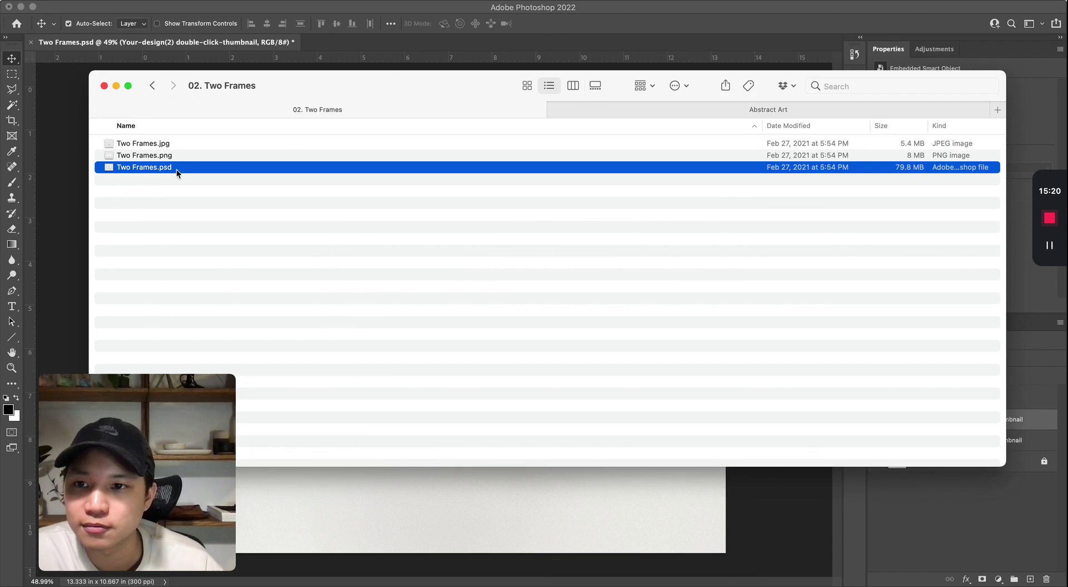
{"action": "left_click", "coordinate": [152, 85]}
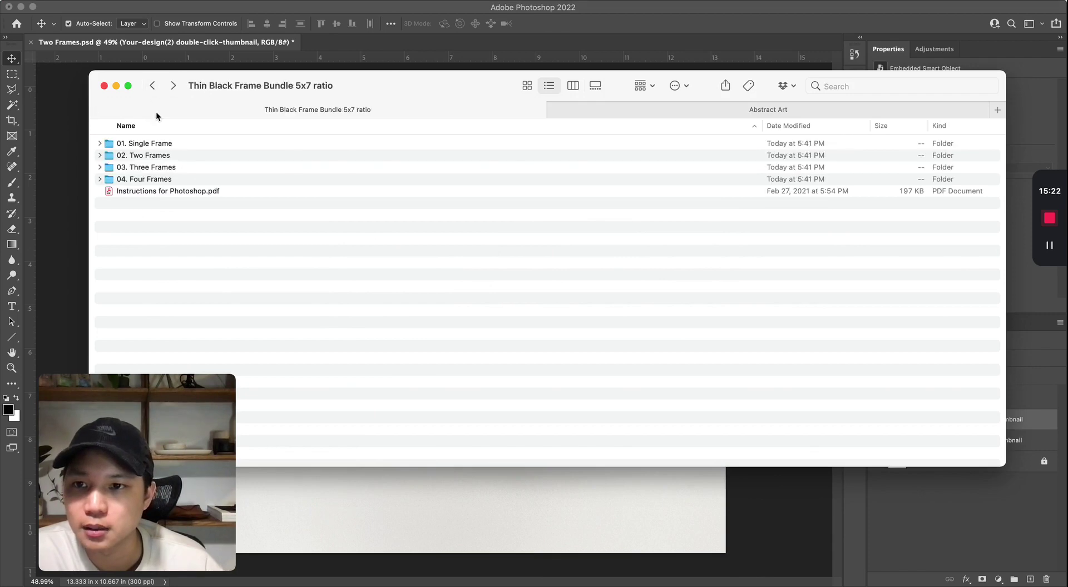
{"action": "left_click", "coordinate": [152, 167]}
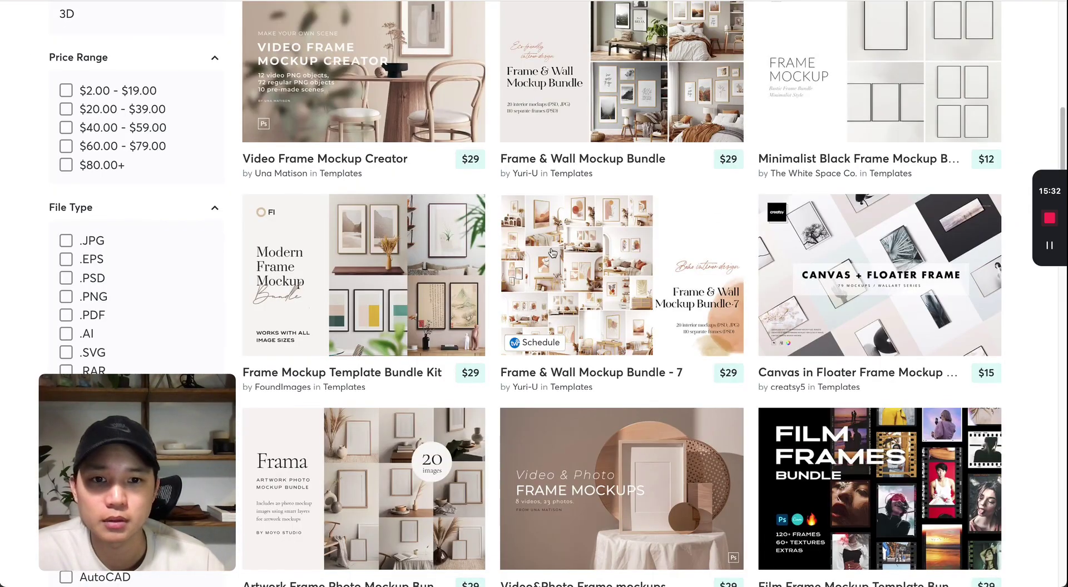
Scroll through the frame mockup search results to the end of page one.
{"action": "scroll", "coordinate": [885, 392], "scroll_direction": "up", "scroll_amount": 5}
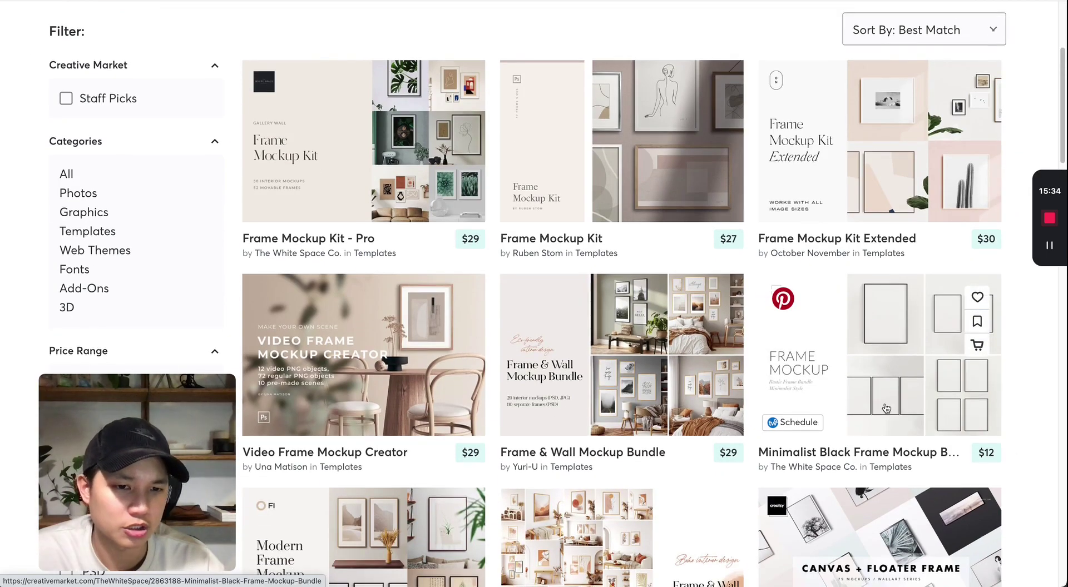
{"action": "scroll", "coordinate": [886, 408], "scroll_direction": "down", "scroll_amount": 2}
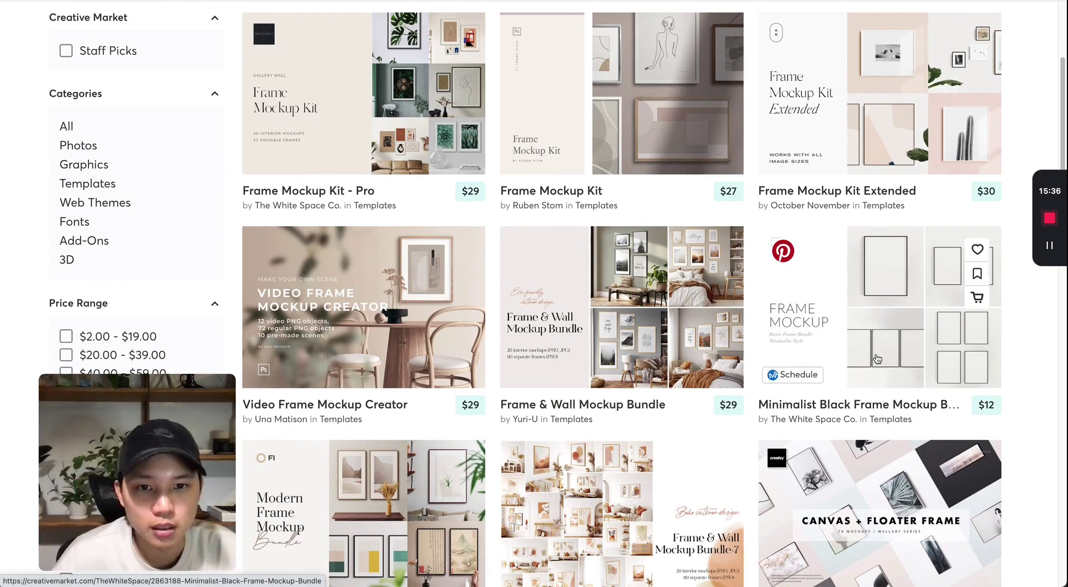
{"action": "scroll", "coordinate": [901, 312], "scroll_direction": "down", "scroll_amount": 1}
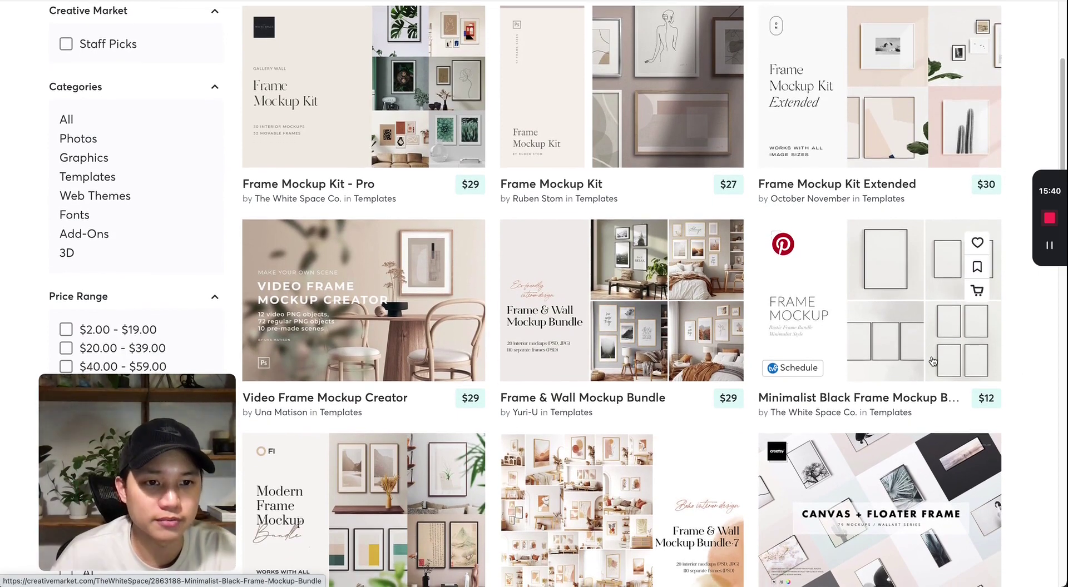
{"action": "scroll", "coordinate": [890, 332], "scroll_direction": "down", "scroll_amount": 1}
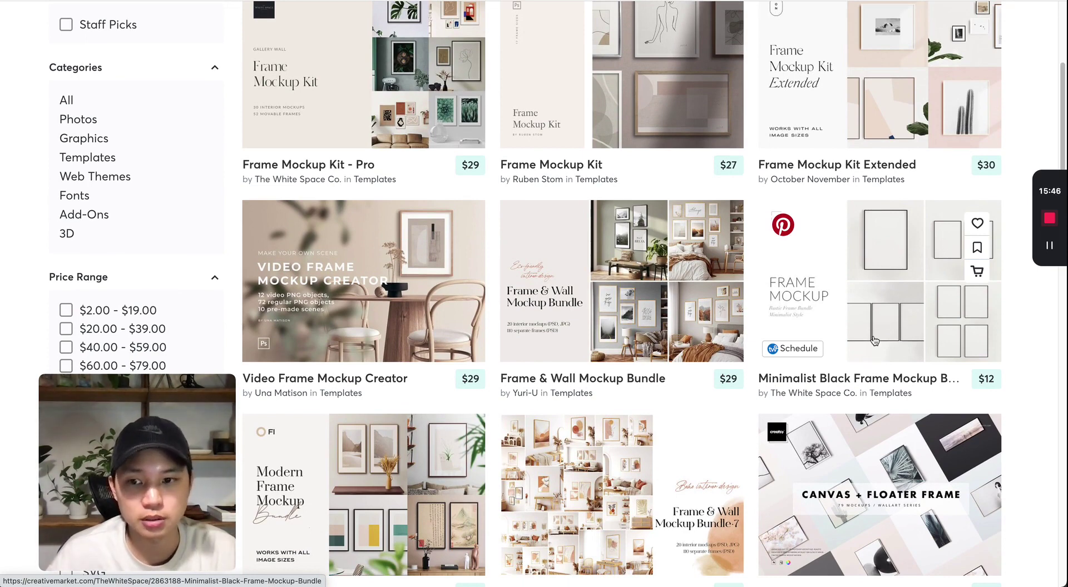
{"action": "scroll", "coordinate": [874, 340], "scroll_direction": "down", "scroll_amount": 3}
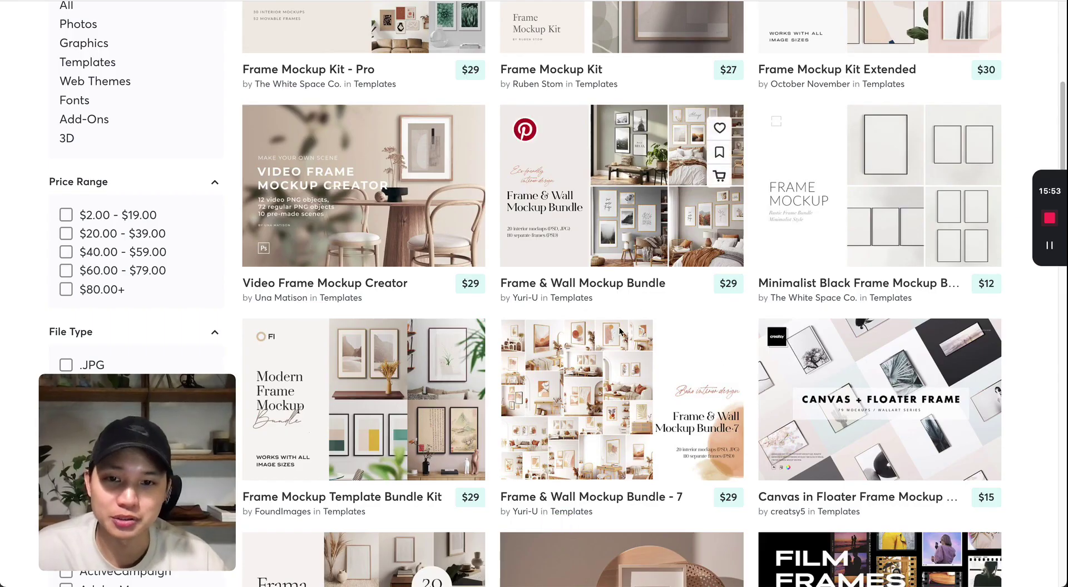
{"action": "scroll", "coordinate": [542, 380], "scroll_direction": "down", "scroll_amount": 5}
{"action": "scroll", "coordinate": [556, 378], "scroll_direction": "down", "scroll_amount": 5}
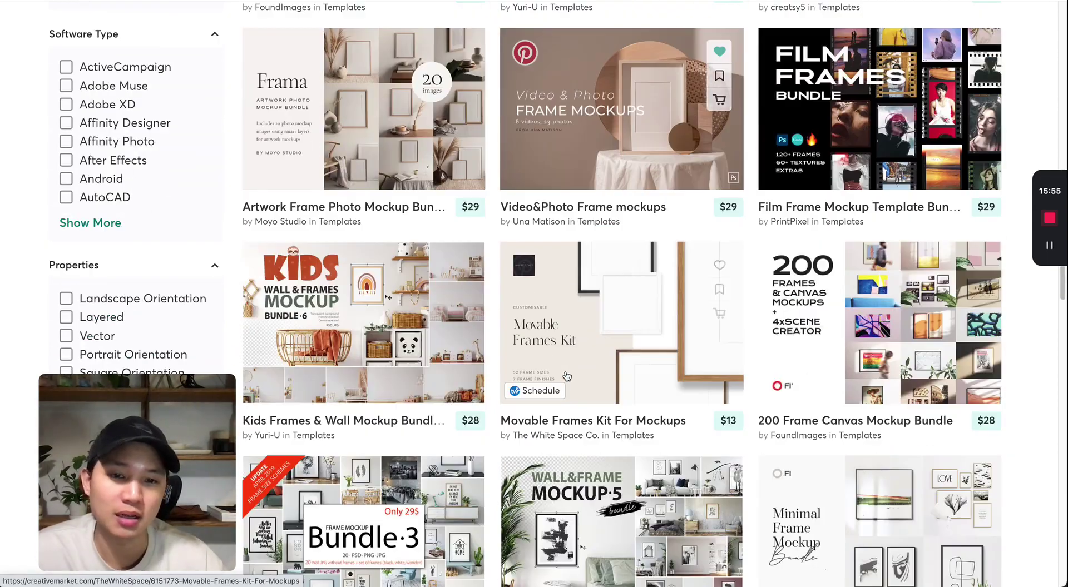
{"action": "scroll", "coordinate": [567, 376], "scroll_direction": "down", "scroll_amount": 9}
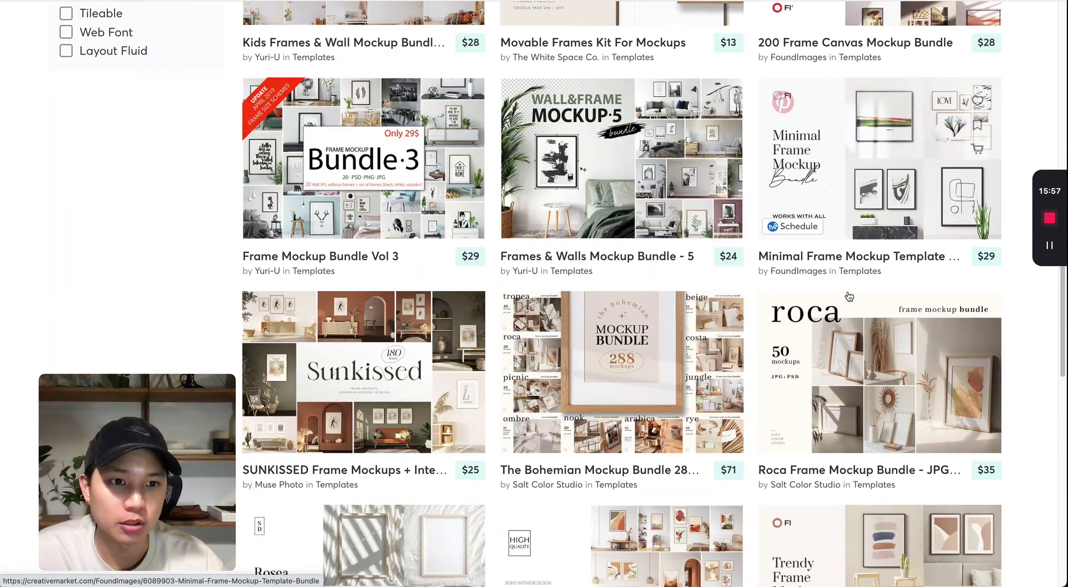
{"action": "scroll", "coordinate": [838, 361], "scroll_direction": "down", "scroll_amount": 5}
{"action": "scroll", "coordinate": [838, 361], "scroll_direction": "down", "scroll_amount": 4}
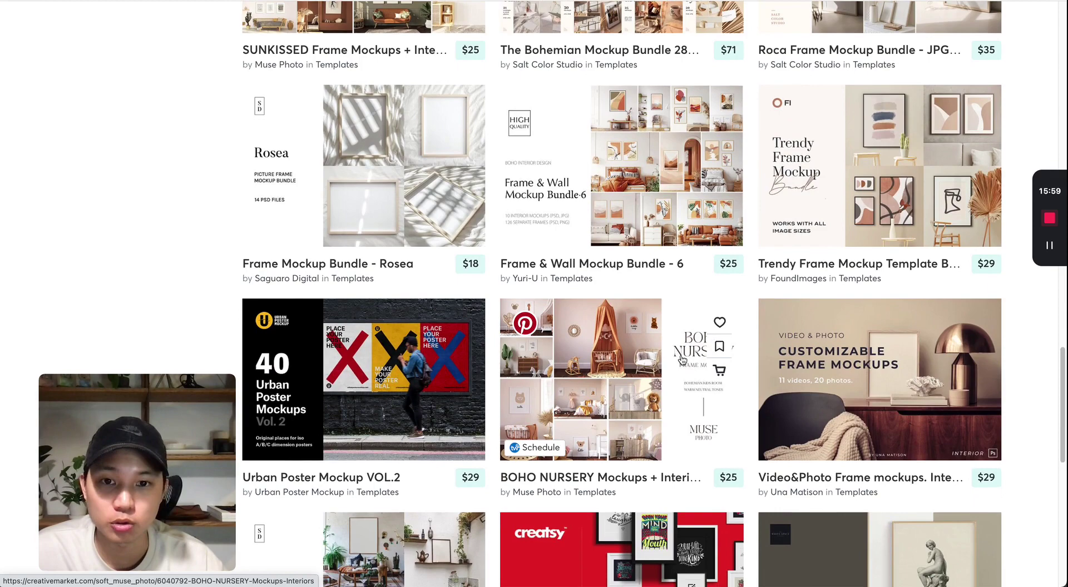
{"action": "scroll", "coordinate": [682, 360], "scroll_direction": "down", "scroll_amount": 4}
{"action": "scroll", "coordinate": [682, 349], "scroll_direction": "down", "scroll_amount": 3}
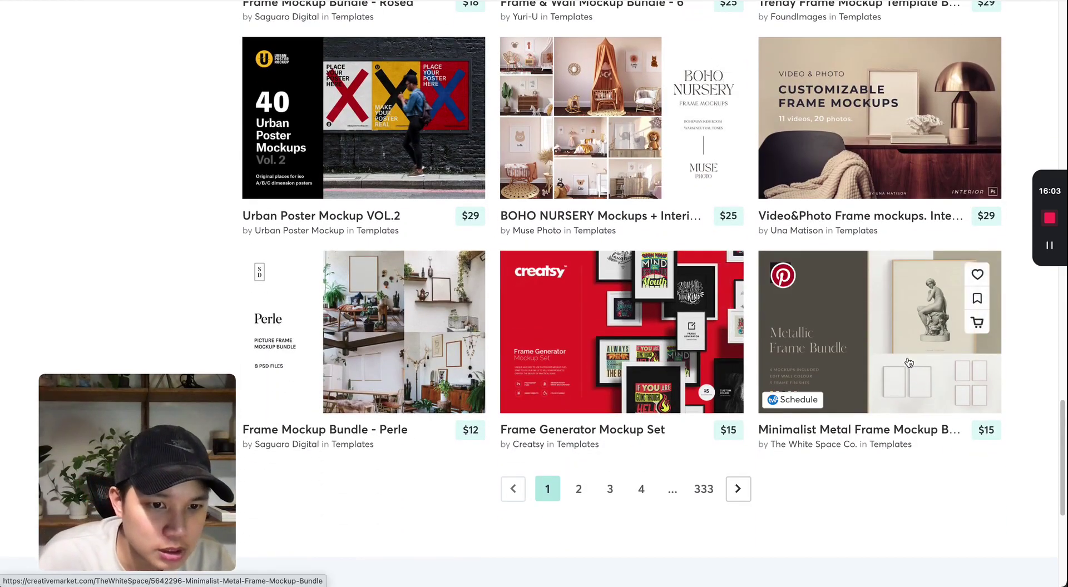
Open the Minimalist Metal Frame Mockup Bundle page from the Metallic Frame Bundle card's link menu.
{"action": "right_click", "coordinate": [895, 349]}
{"action": "left_click", "coordinate": [851, 451]}
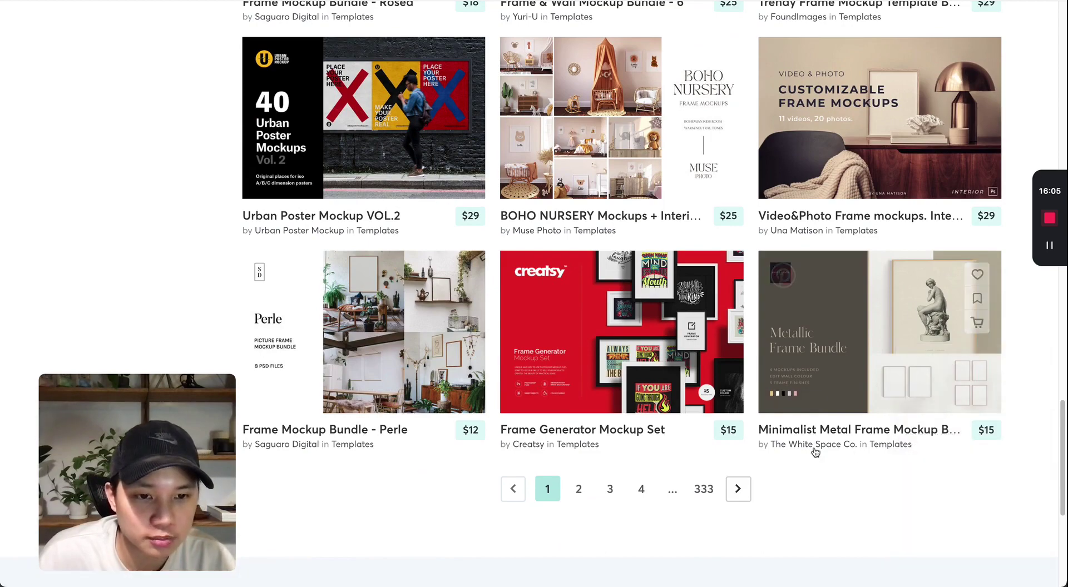
{"action": "right_click", "coordinate": [905, 318]}
{"action": "left_click", "coordinate": [906, 319]}
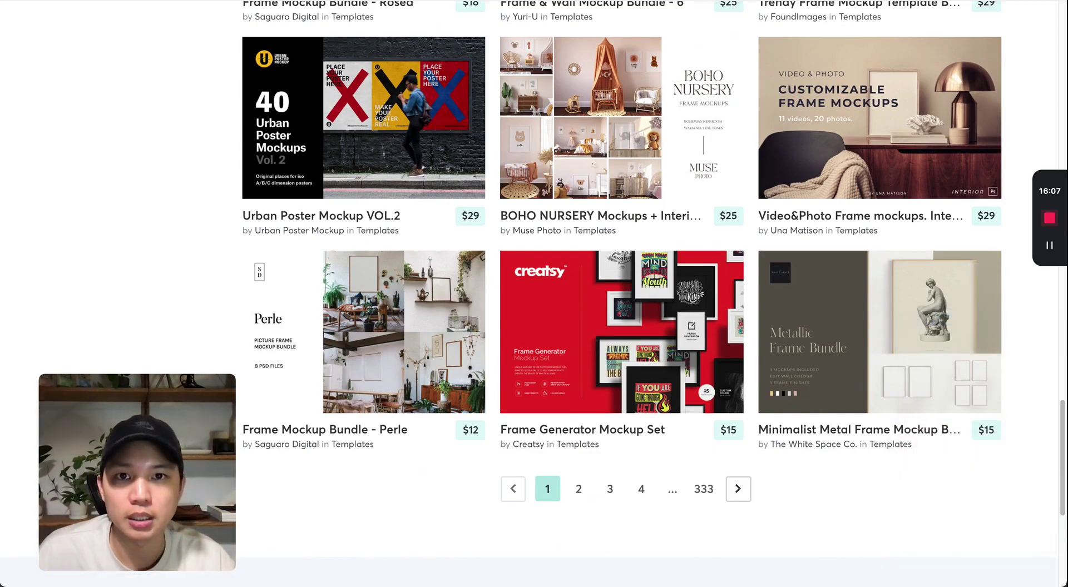
Browse the Minimalist Metal Frame bundle's product images in the full gallery.
{"action": "scroll", "coordinate": [233, 289], "scroll_direction": "down", "scroll_amount": 3}
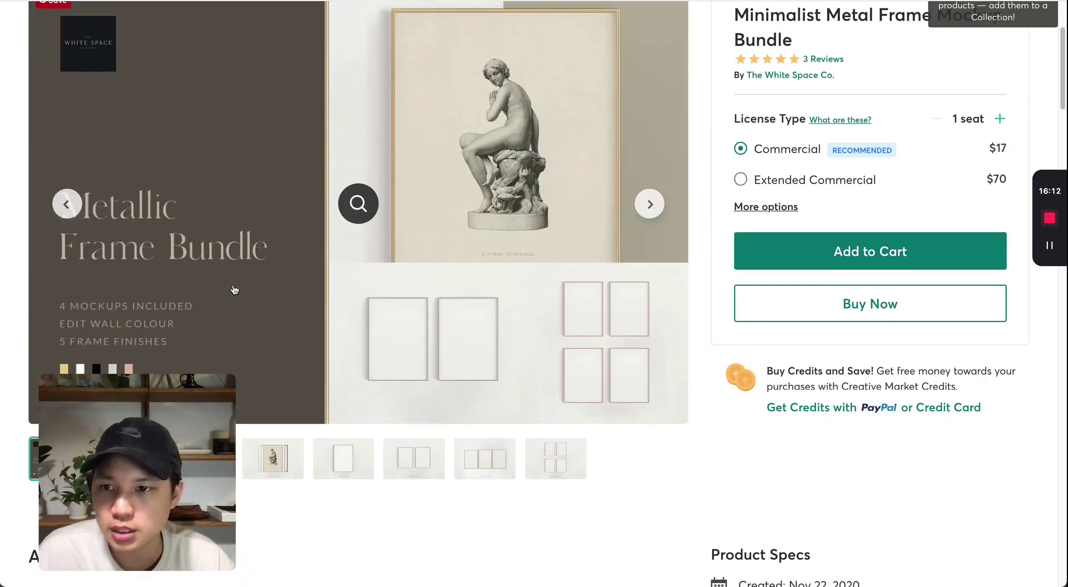
{"action": "left_click", "coordinate": [172, 242]}
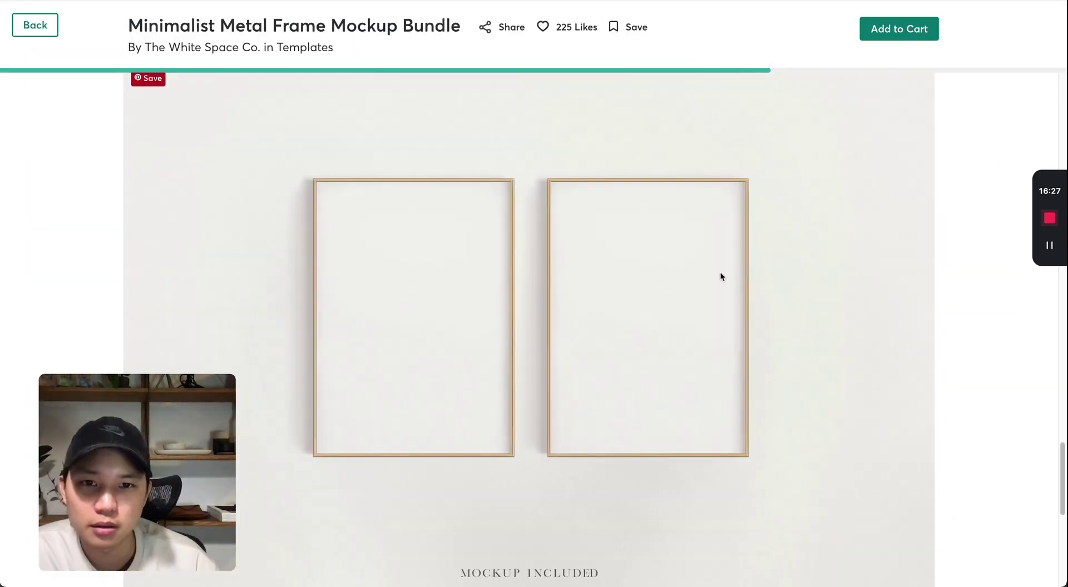
{"action": "scroll", "coordinate": [721, 349], "scroll_direction": "down", "scroll_amount": 3}
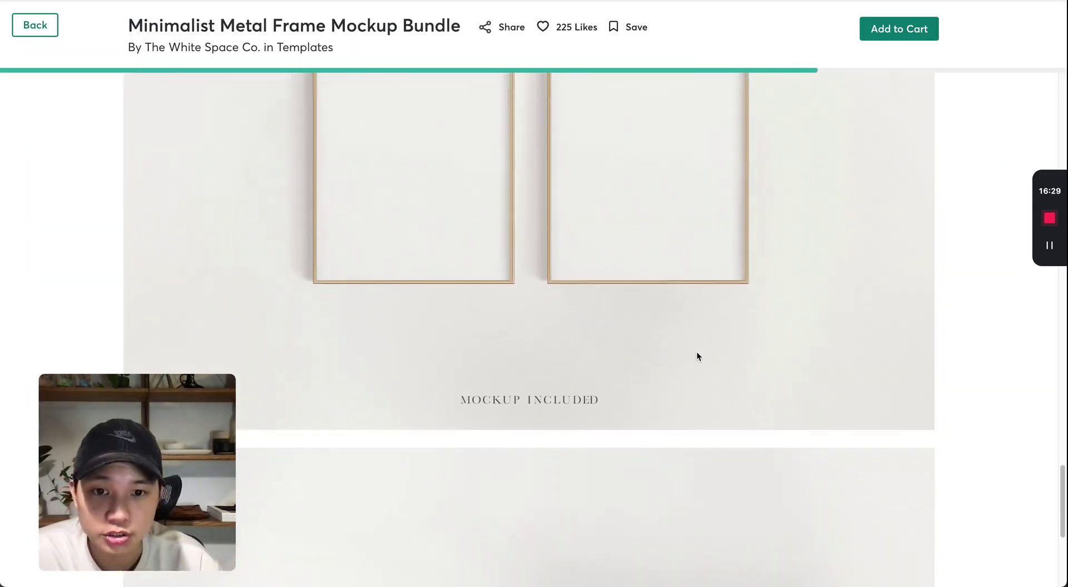
{"action": "scroll", "coordinate": [696, 351], "scroll_direction": "down", "scroll_amount": 5}
{"action": "scroll", "coordinate": [697, 356], "scroll_direction": "down", "scroll_amount": 4}
{"action": "scroll", "coordinate": [578, 391], "scroll_direction": "down", "scroll_amount": 2}
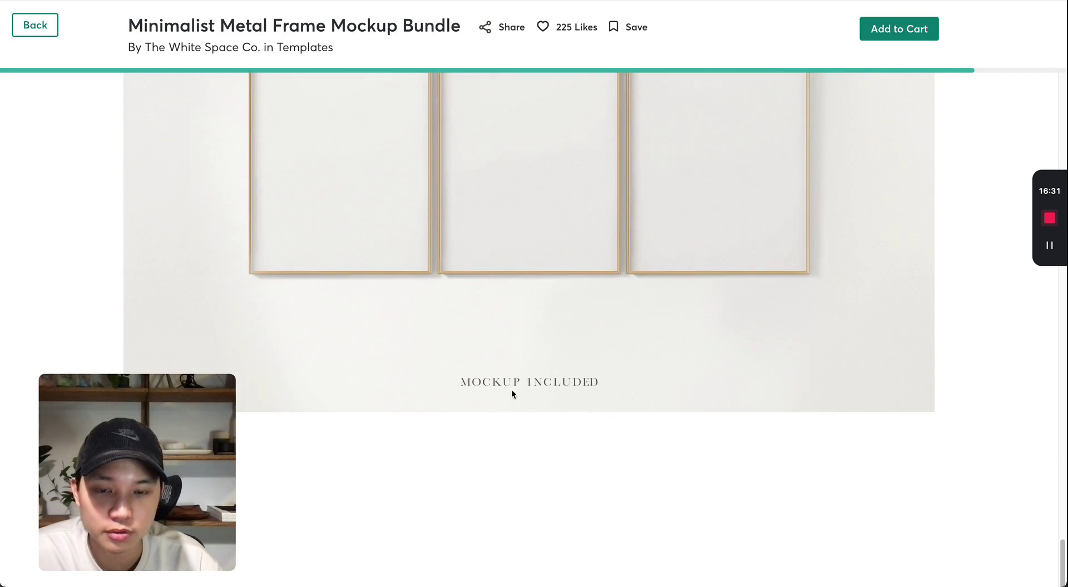
{"action": "scroll", "coordinate": [542, 389], "scroll_direction": "down", "scroll_amount": 6}
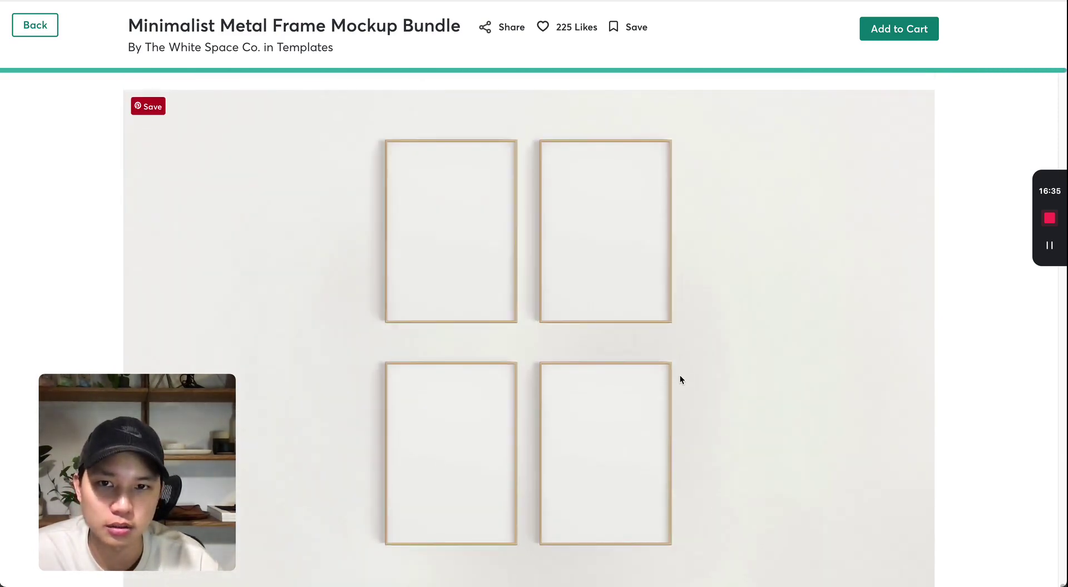
{"action": "scroll", "coordinate": [679, 377], "scroll_direction": "down", "scroll_amount": 10}
{"action": "scroll", "coordinate": [662, 367], "scroll_direction": "down", "scroll_amount": 3}
{"action": "scroll", "coordinate": [646, 349], "scroll_direction": "down", "scroll_amount": 3}
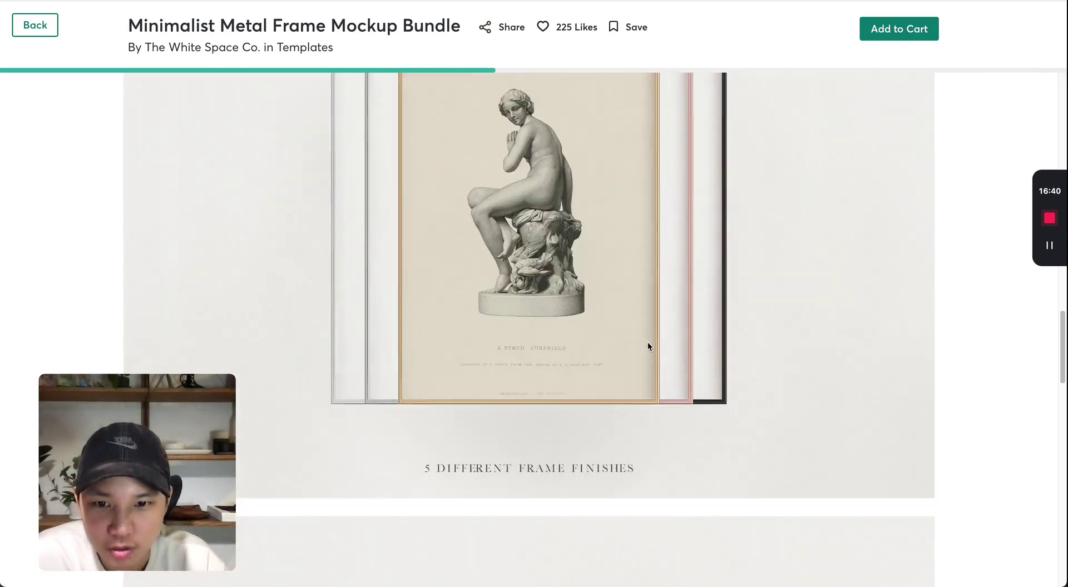
{"action": "scroll", "coordinate": [647, 343], "scroll_direction": "down", "scroll_amount": 1}
{"action": "scroll", "coordinate": [647, 342], "scroll_direction": "up", "scroll_amount": 3}
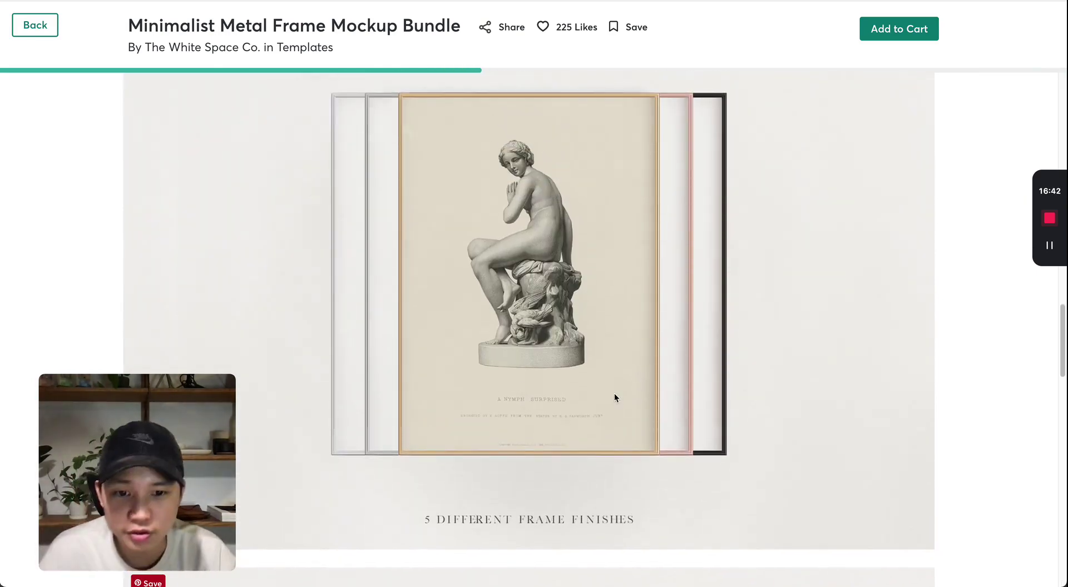
{"action": "scroll", "coordinate": [710, 300], "scroll_direction": "up", "scroll_amount": 1}
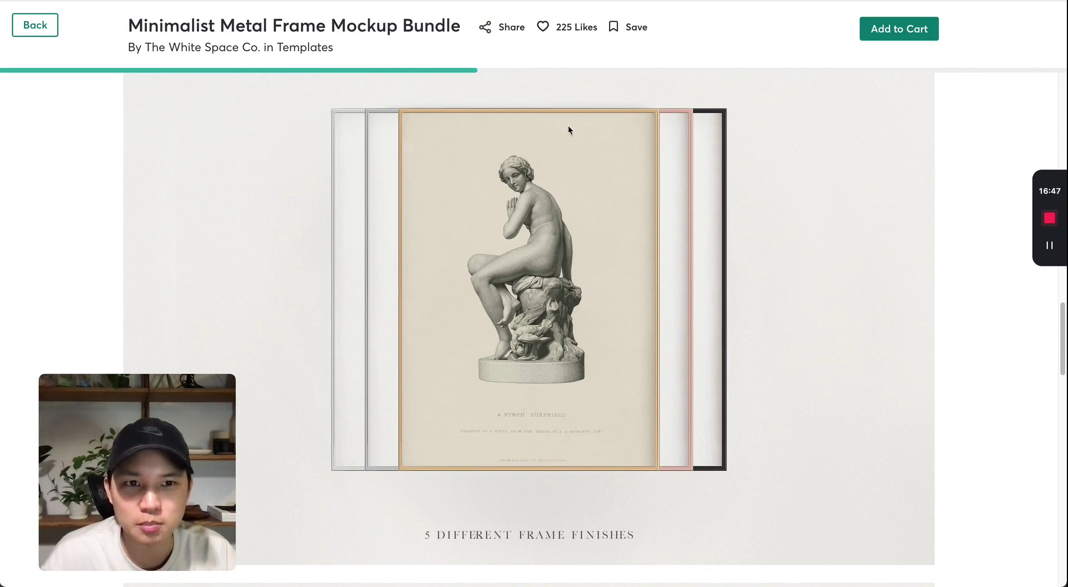
Return to the product page and show the three-frame mockup as the main image.
{"action": "left_click", "coordinate": [36, 26]}
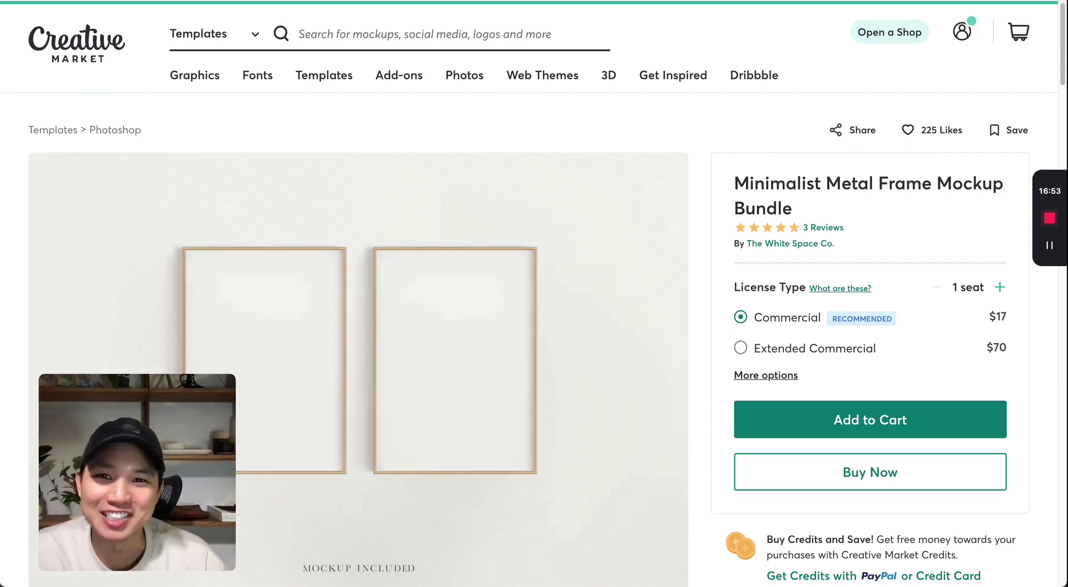
{"action": "scroll", "coordinate": [361, 342], "scroll_direction": "down", "scroll_amount": 5}
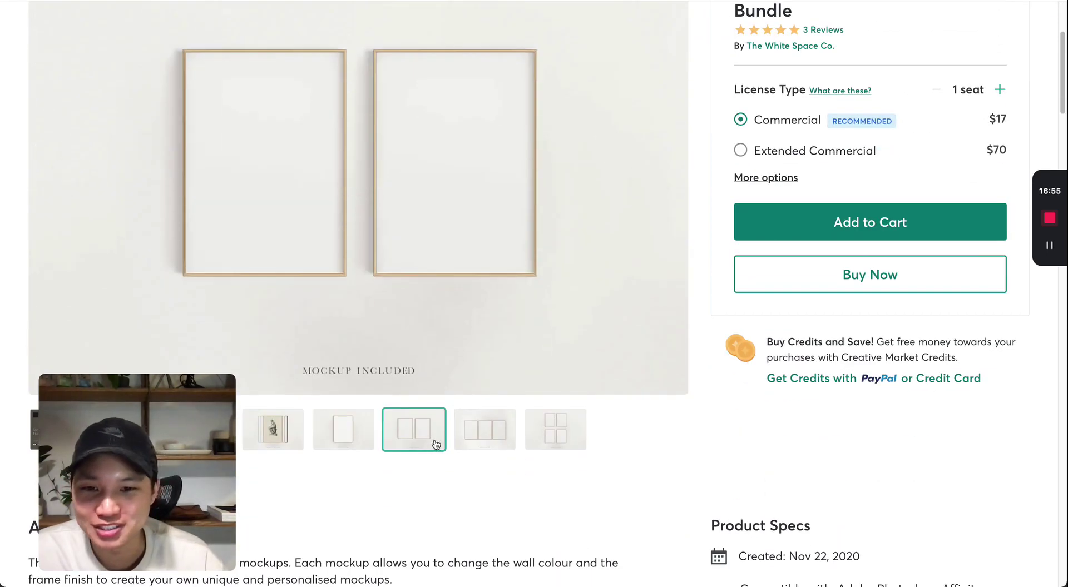
{"action": "left_click", "coordinate": [483, 434]}
{"action": "scroll", "coordinate": [567, 98], "scroll_direction": "up", "scroll_amount": 2}
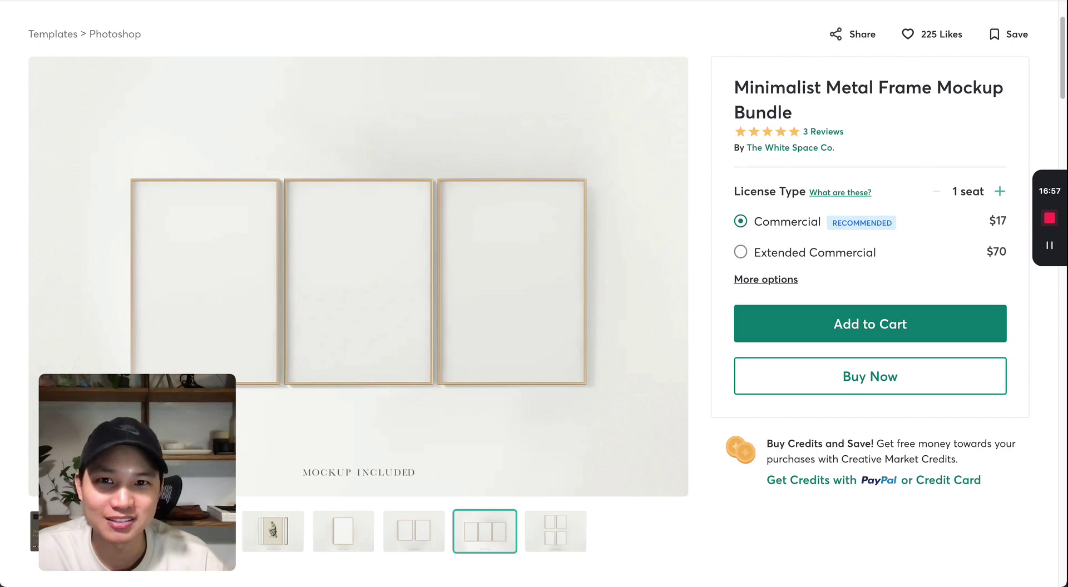
{"action": "key", "text": "alt+Left"}
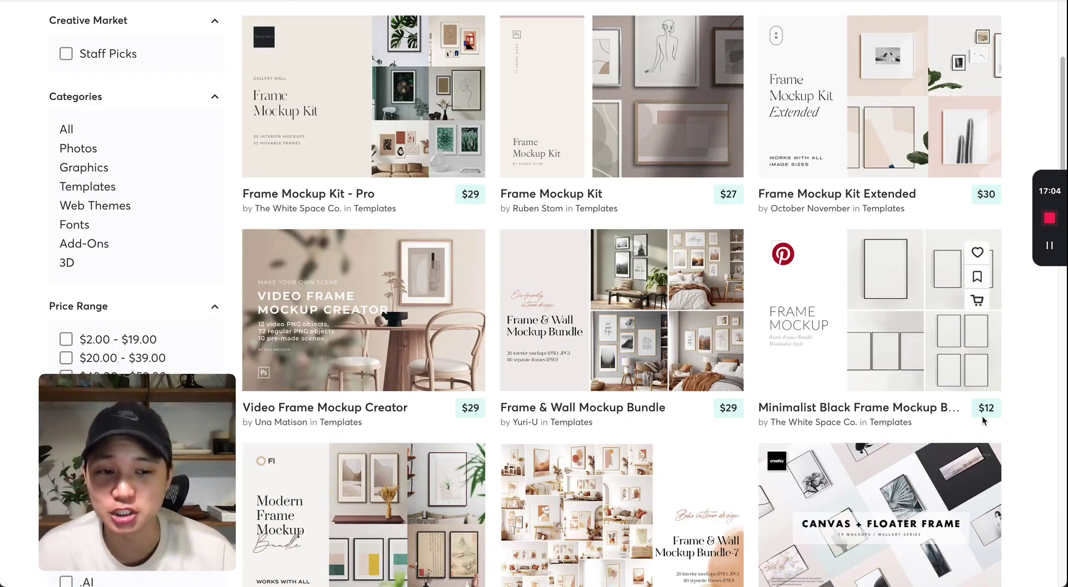
Review the Metal bundle's $17 commercial licence, then return to the frame mockup search results.
{"action": "scroll", "coordinate": [725, 332], "scroll_direction": "down", "scroll_amount": 4}
{"action": "scroll", "coordinate": [725, 332], "scroll_direction": "down", "scroll_amount": 10}
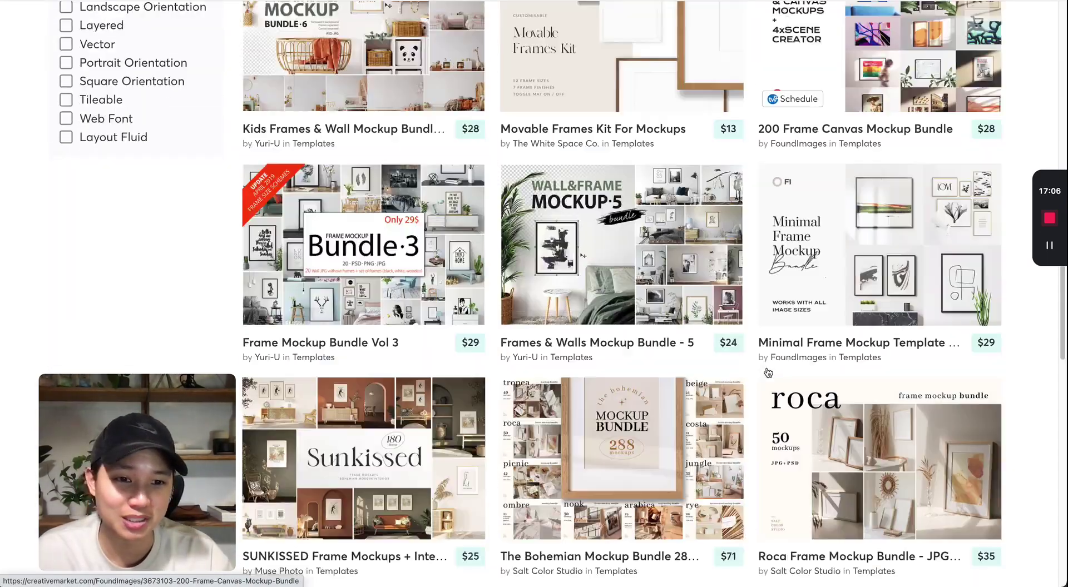
{"action": "scroll", "coordinate": [779, 361], "scroll_direction": "down", "scroll_amount": 10}
{"action": "scroll", "coordinate": [817, 410], "scroll_direction": "down", "scroll_amount": 10}
{"action": "scroll", "coordinate": [859, 220], "scroll_direction": "up", "scroll_amount": 1}
{"action": "scroll", "coordinate": [860, 220], "scroll_direction": "up", "scroll_amount": 1}
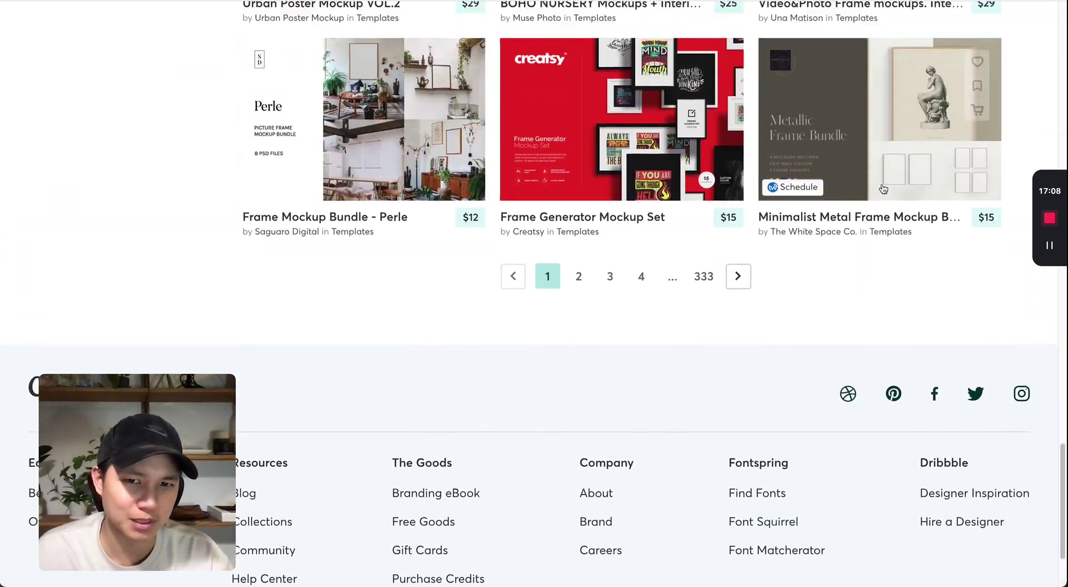
{"action": "scroll", "coordinate": [779, 250], "scroll_direction": "up", "scroll_amount": 4}
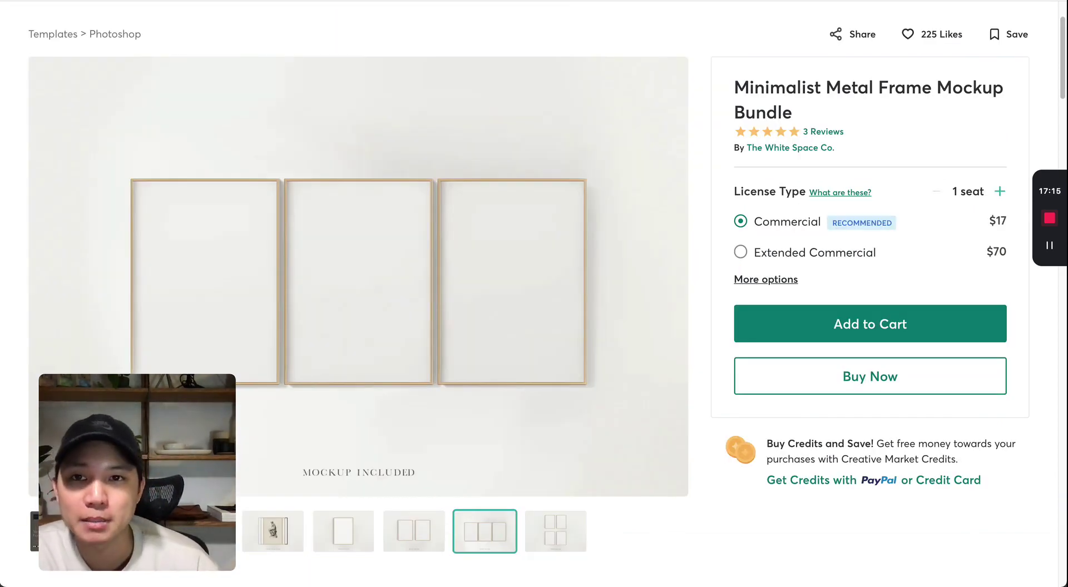
{"action": "key", "text": "super+bracketleft"}
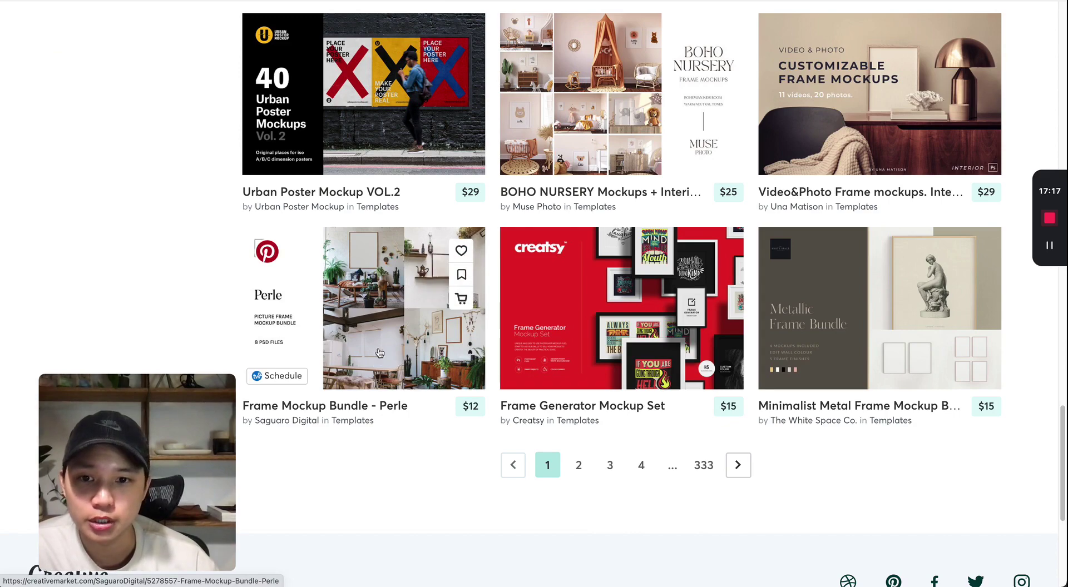
Open the Frame Mockup Bundle - Perle product page in a new tab and look it over.
{"action": "right_click", "coordinate": [405, 338]}
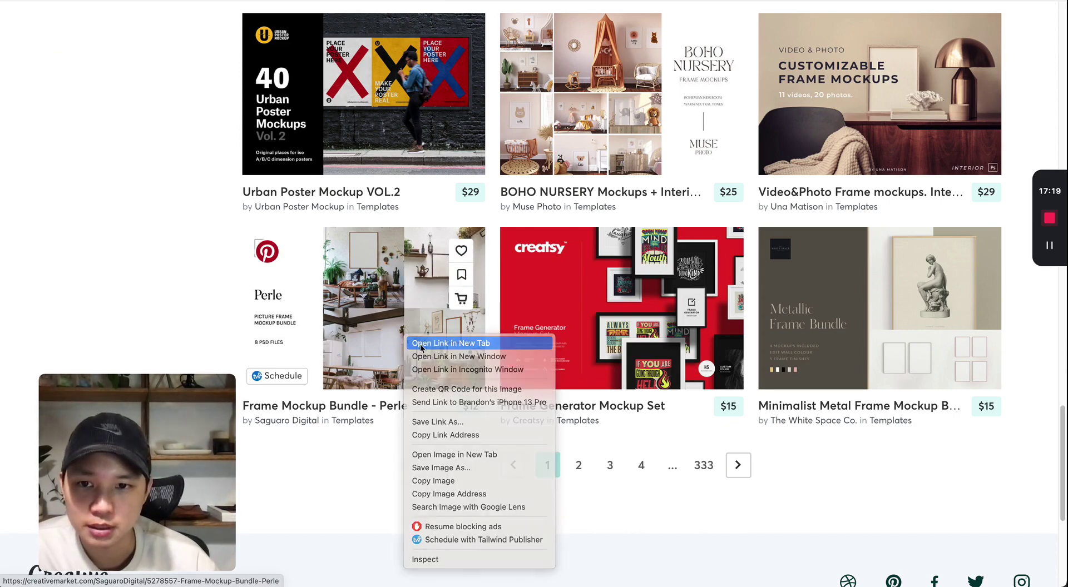
{"action": "left_click", "coordinate": [420, 344]}
{"action": "key", "text": "ctrl+Tab"}
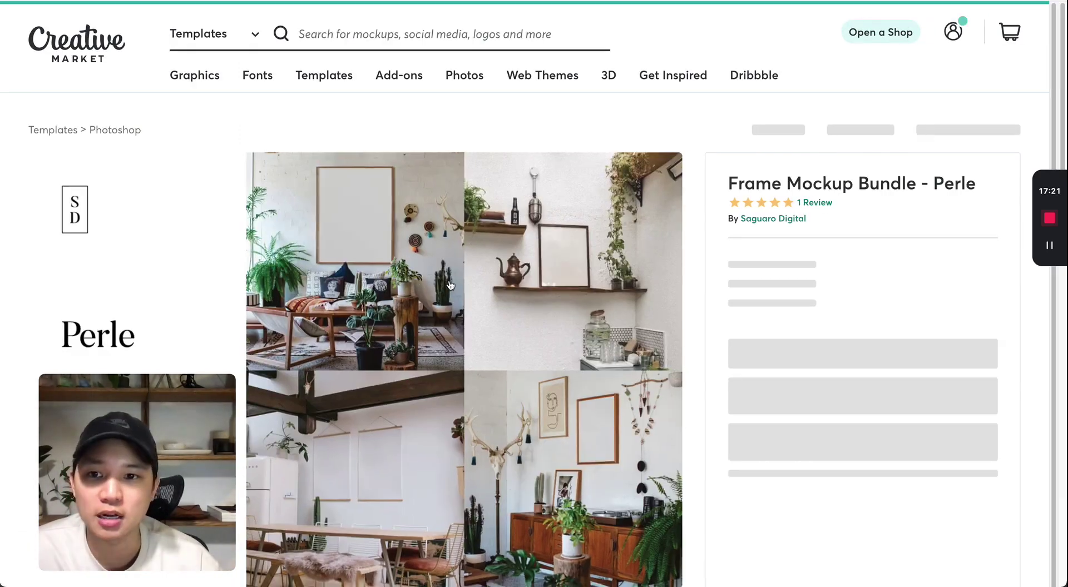
{"action": "scroll", "coordinate": [451, 286], "scroll_direction": "down", "scroll_amount": 2}
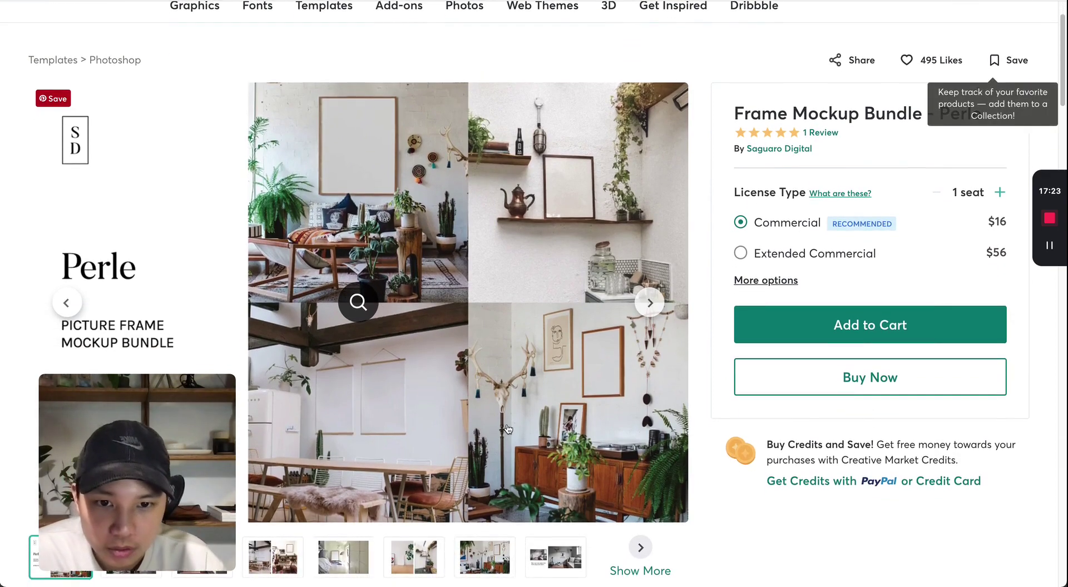
{"action": "scroll", "coordinate": [545, 400], "scroll_direction": "down", "scroll_amount": 2}
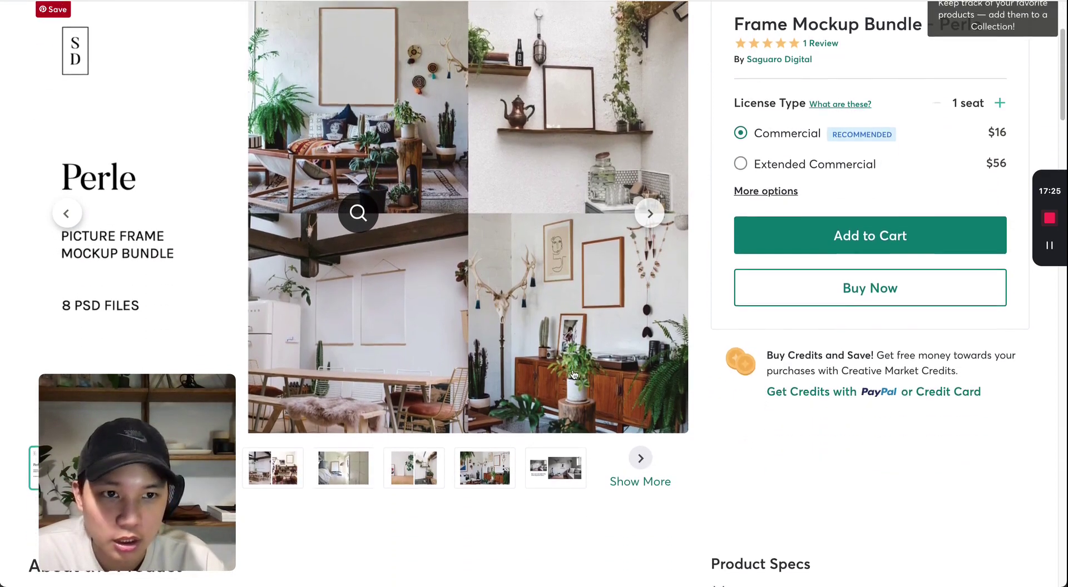
{"action": "scroll", "coordinate": [574, 374], "scroll_direction": "up", "scroll_amount": 2}
Browse the Perle preview gallery, then buy the bundle with a one-seat commercial licence.
{"action": "left_click", "coordinate": [407, 194]}
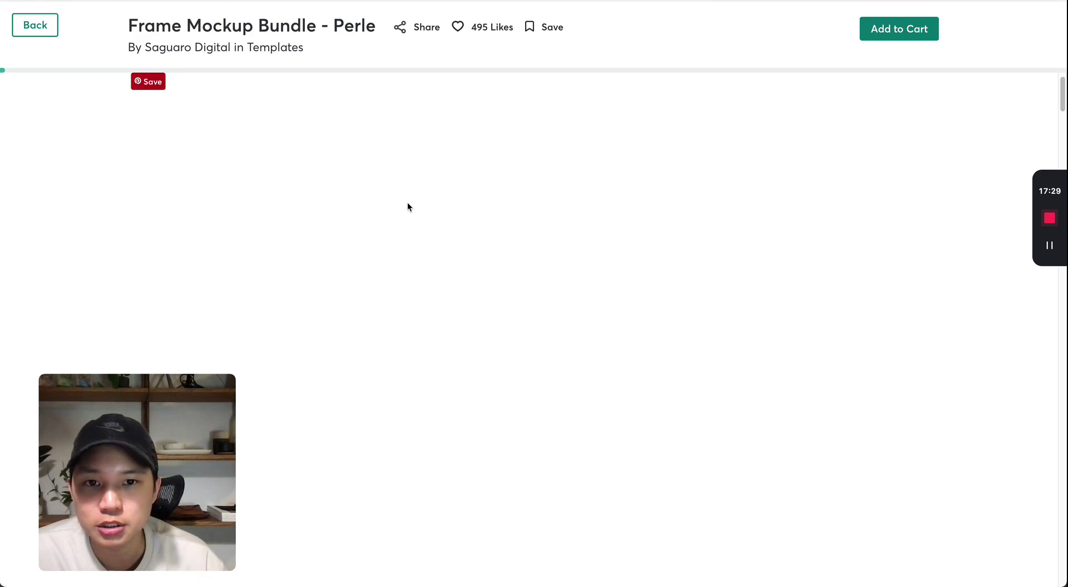
{"action": "scroll", "coordinate": [556, 251], "scroll_direction": "up", "scroll_amount": 1}
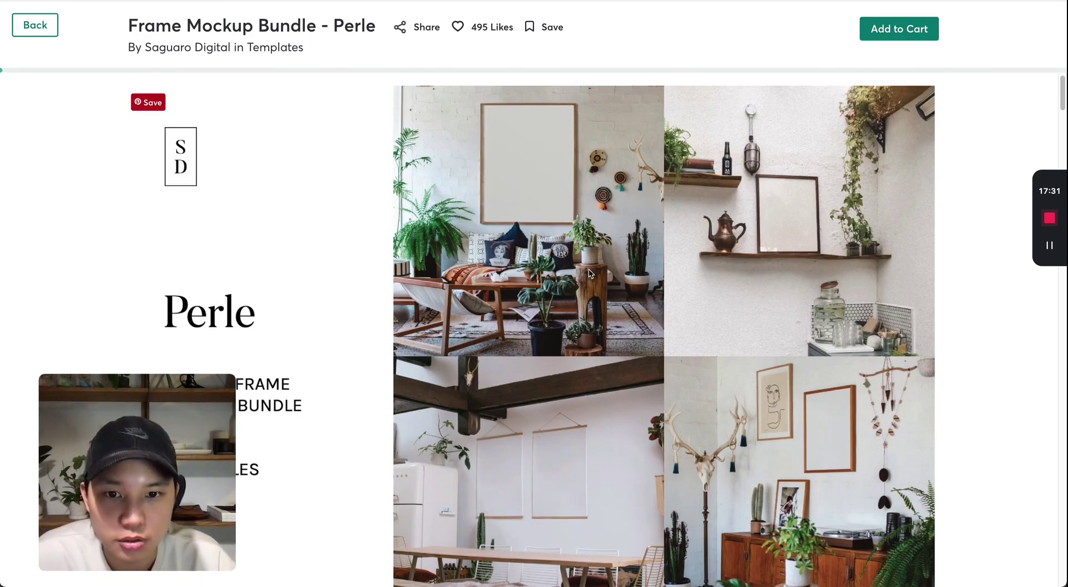
{"action": "scroll", "coordinate": [590, 272], "scroll_direction": "down", "scroll_amount": 2}
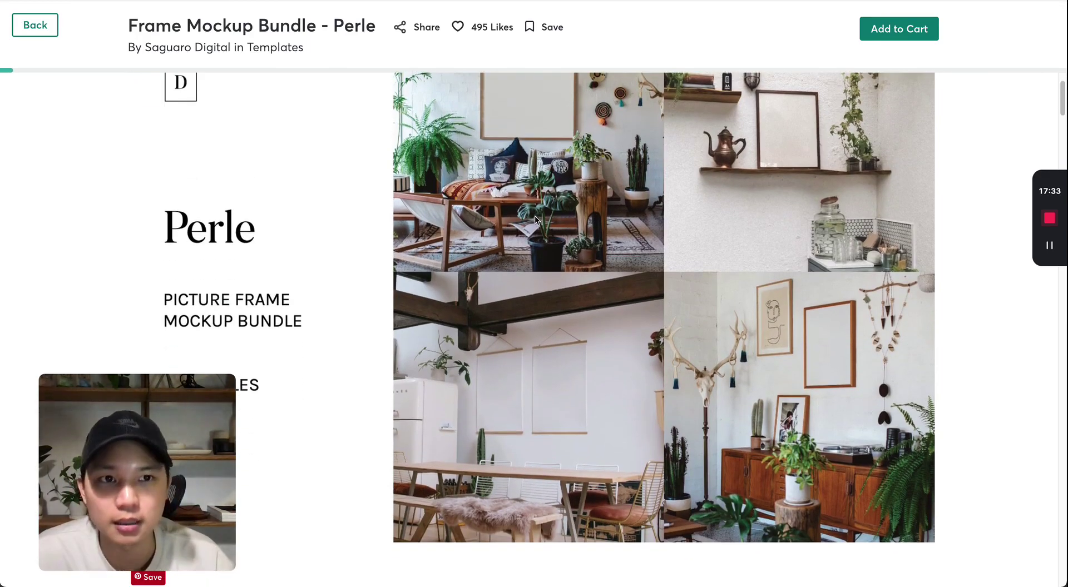
{"action": "scroll", "coordinate": [265, 250], "scroll_direction": "up", "scroll_amount": 2}
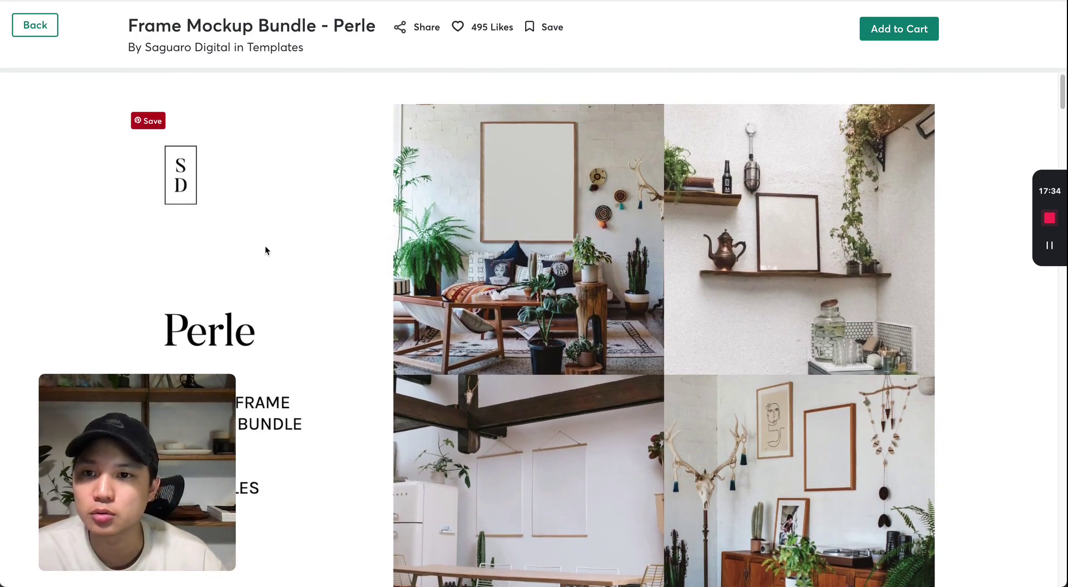
{"action": "left_click", "coordinate": [35, 25]}
{"action": "scroll", "coordinate": [791, 357], "scroll_direction": "down", "scroll_amount": 3}
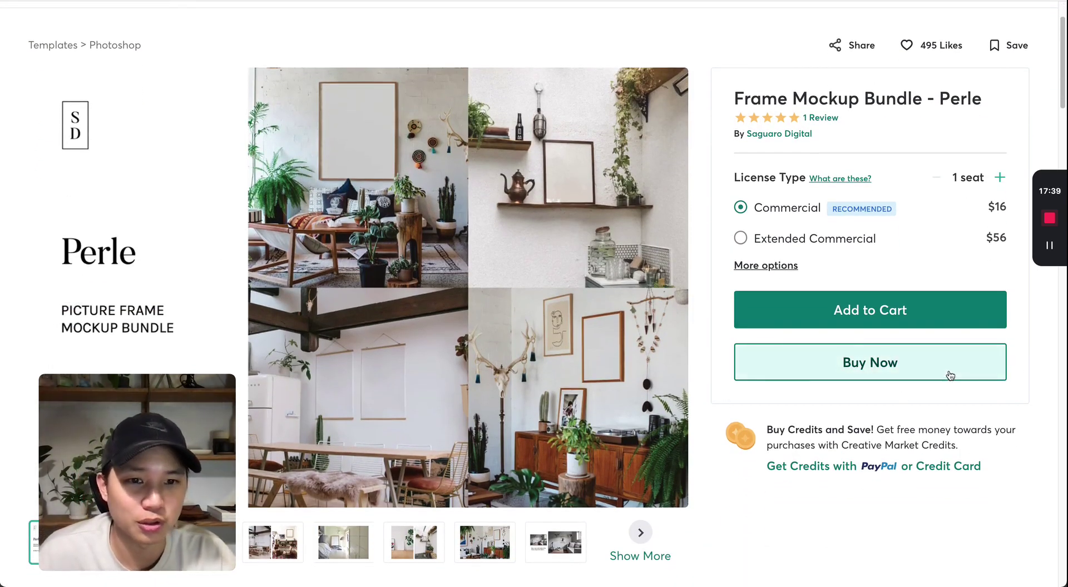
{"action": "left_click", "coordinate": [946, 379]}
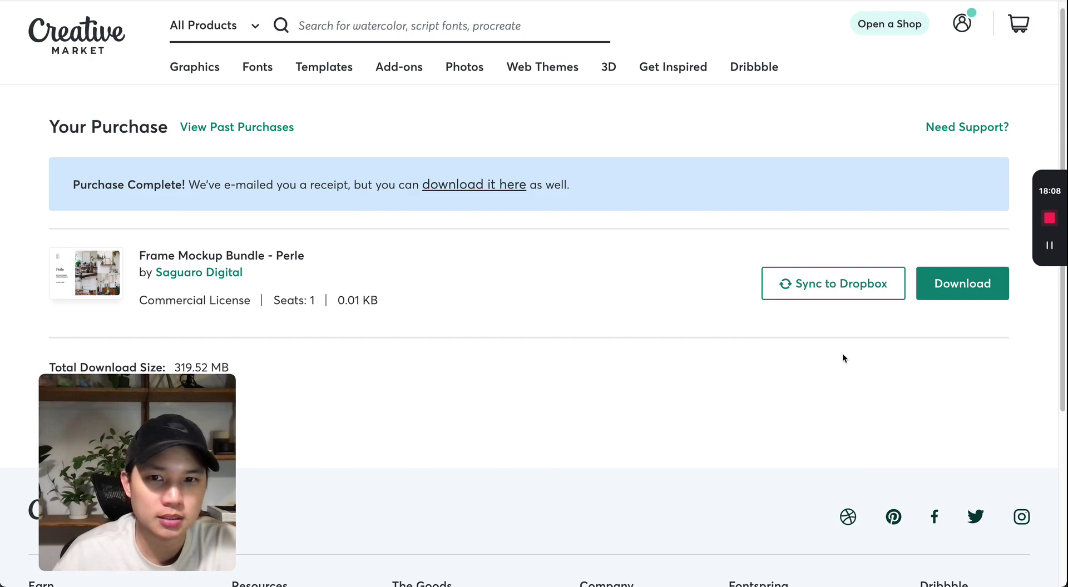
Download the Perle bundle and select perle1.psd in its PSD folder.
{"action": "left_click", "coordinate": [974, 288]}
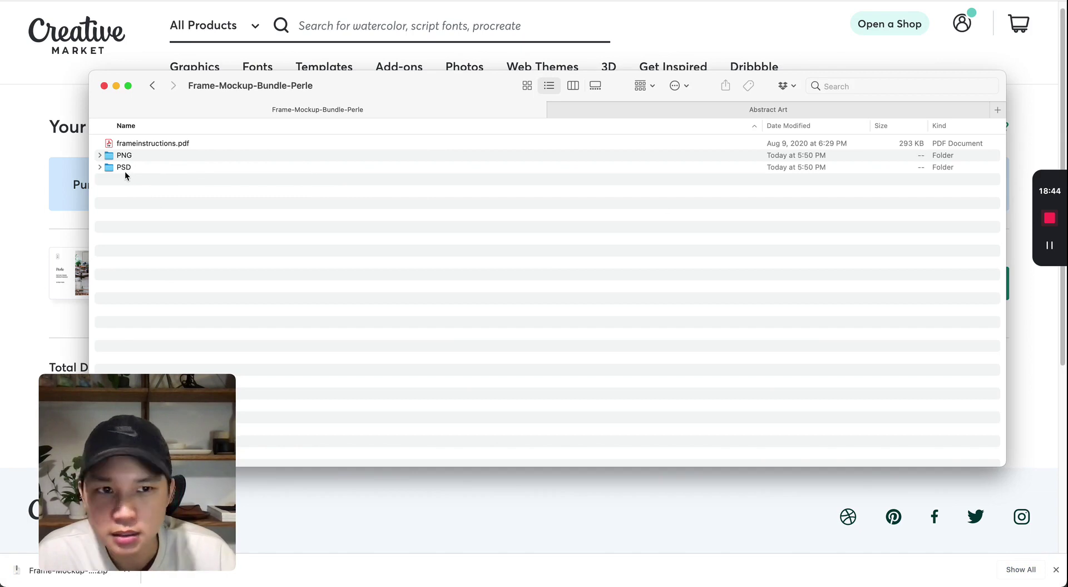
{"action": "double_click", "coordinate": [124, 155]}
{"action": "left_click", "coordinate": [152, 85]}
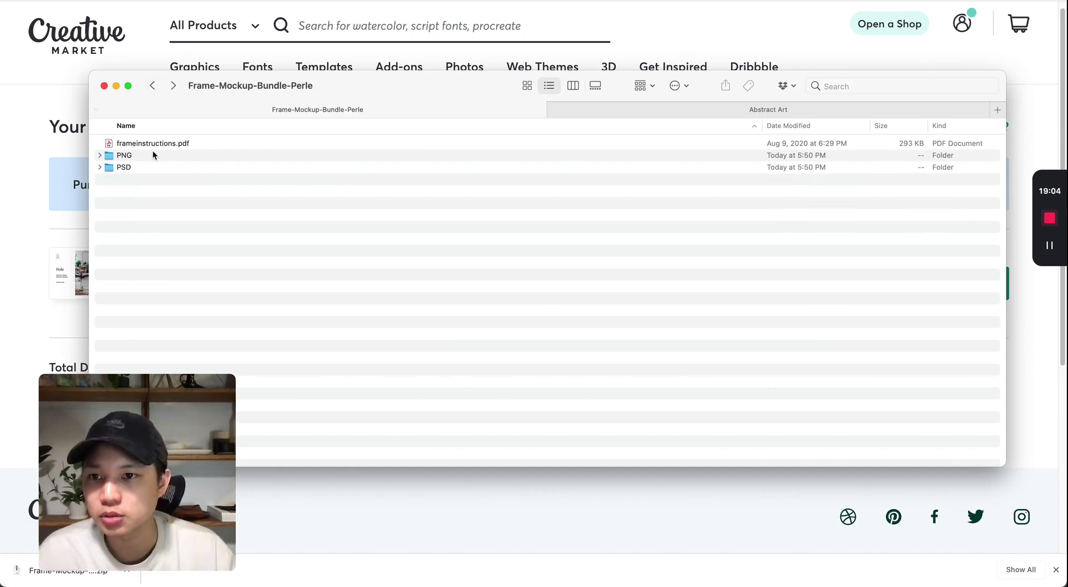
{"action": "double_click", "coordinate": [124, 167]}
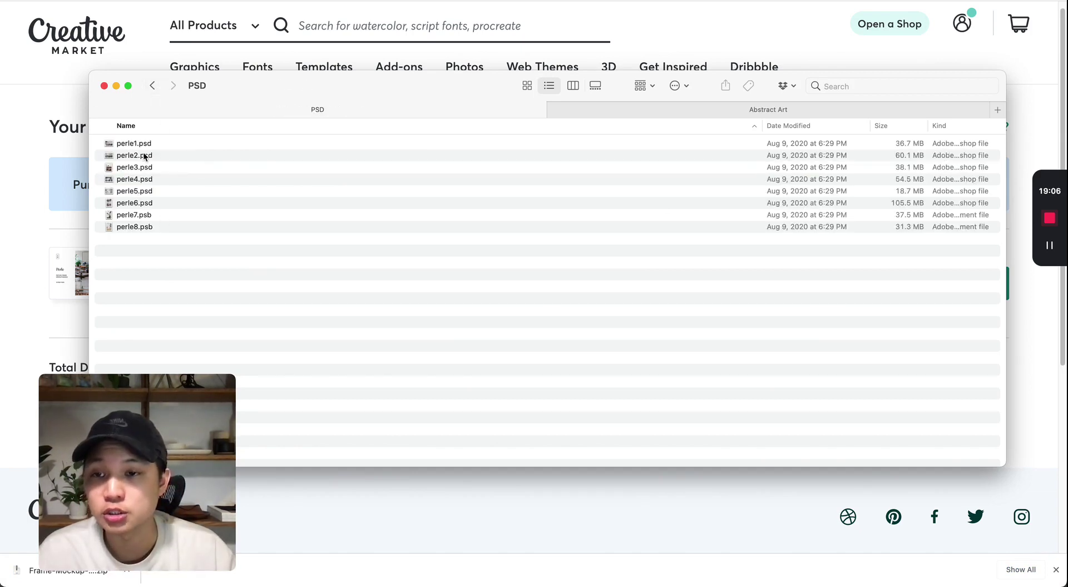
{"action": "left_click", "coordinate": [132, 143]}
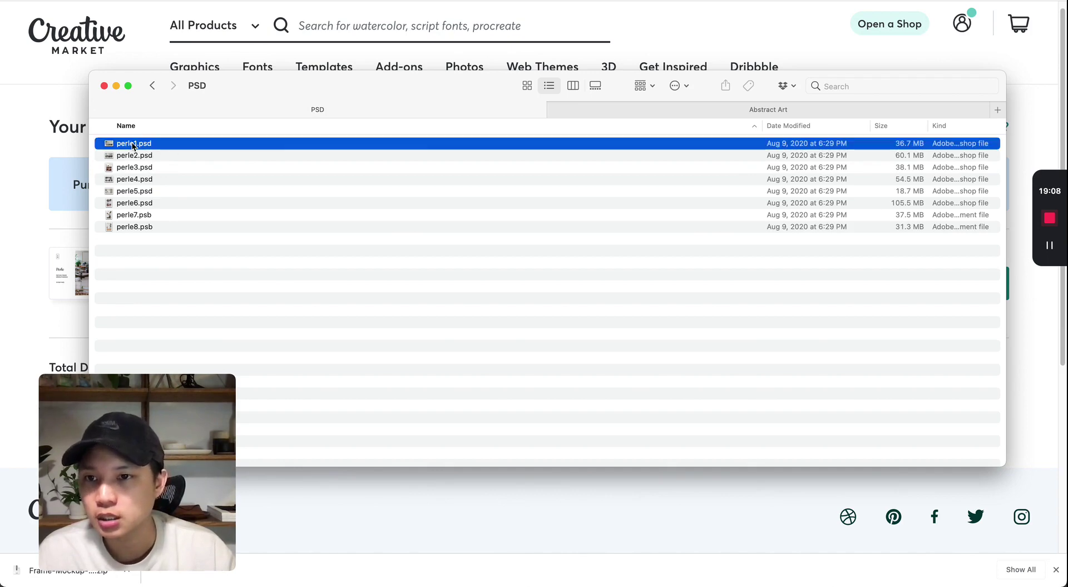
Quick Look through the perle room mockups, perle1 to perle3 and back.
{"action": "key", "text": "space"}
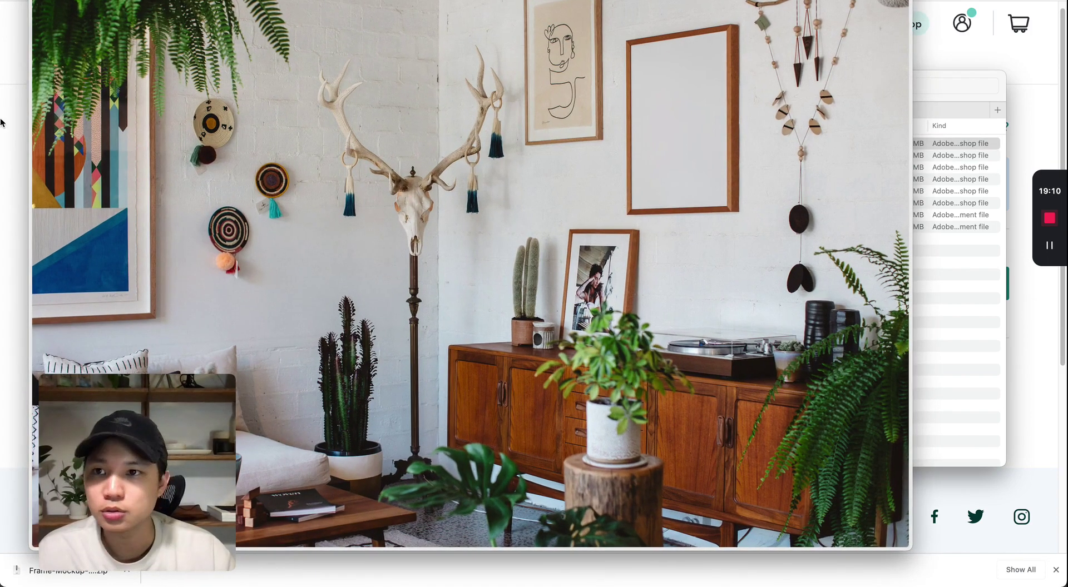
{"action": "left_click_drag", "start_coordinate": [30, 3], "coordinate": [77, 25]}
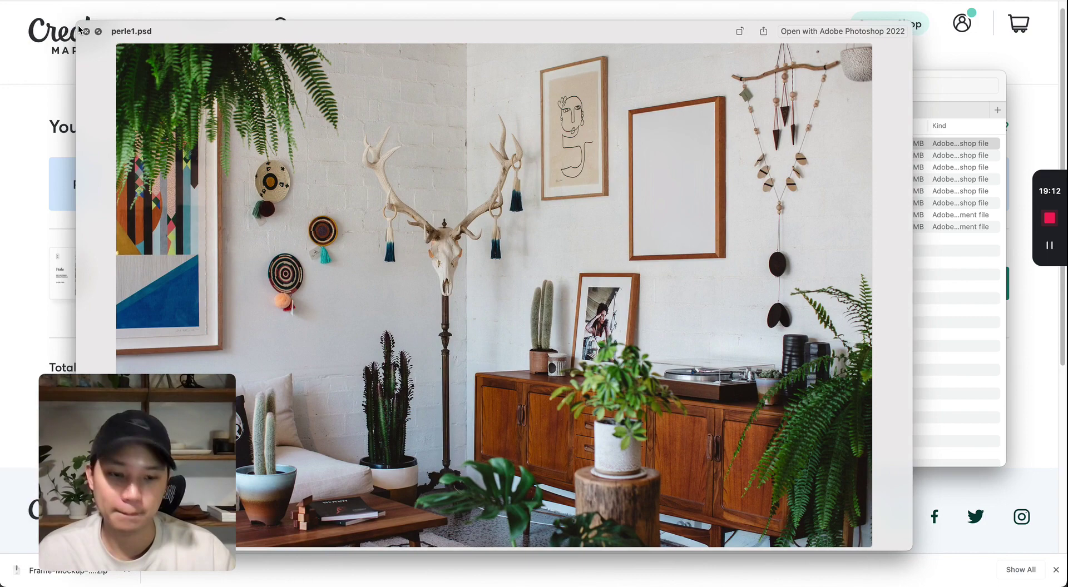
{"action": "key", "text": "Down"}
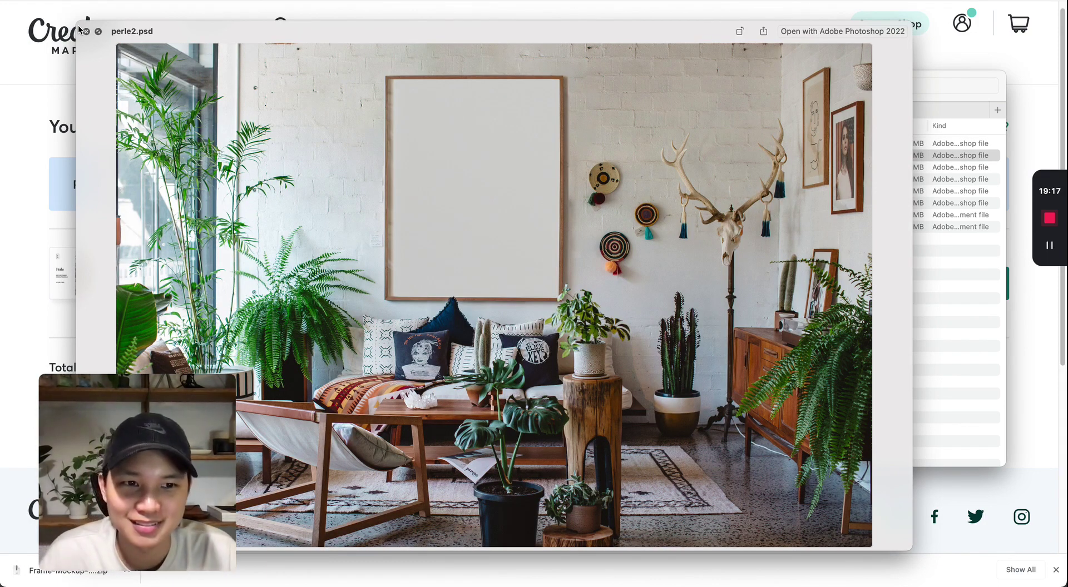
{"action": "key", "text": "Down"}
{"action": "key", "text": "Down"}
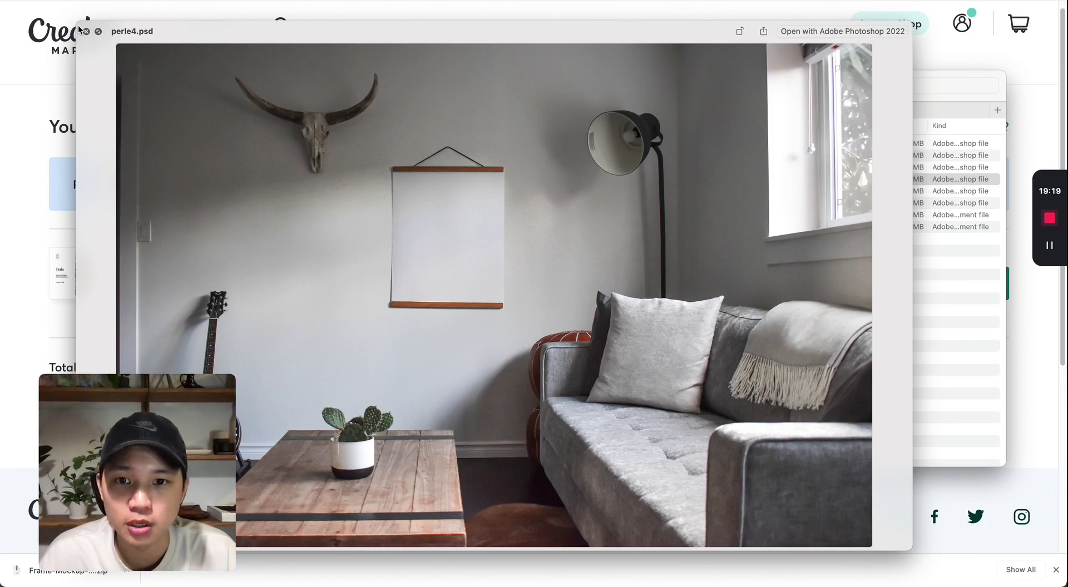
{"action": "key", "text": "Down"}
{"action": "key", "text": "Down"}
{"action": "key", "text": "Down"}
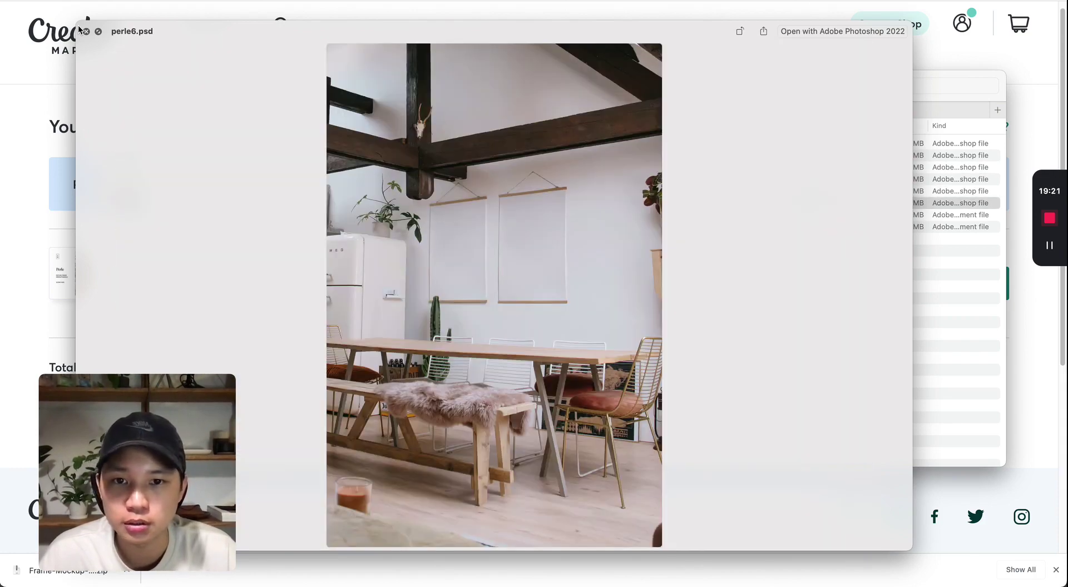
{"action": "key", "text": "Up"}
{"action": "key", "text": "Up"}
{"action": "key", "text": "Up"}
{"action": "key", "text": "Up"}
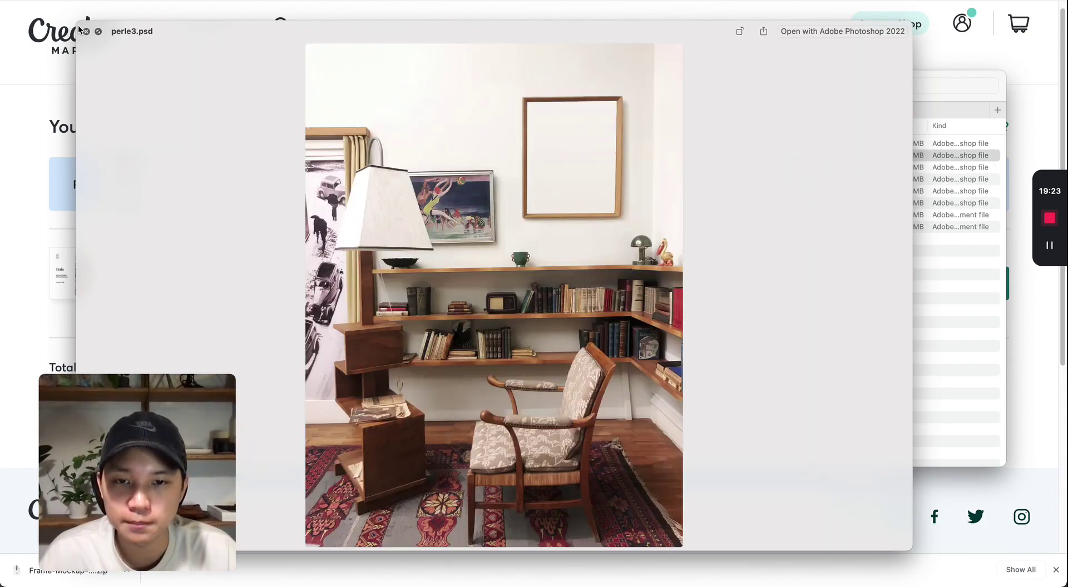
{"action": "key", "text": "Up"}
{"action": "key", "text": "Up"}
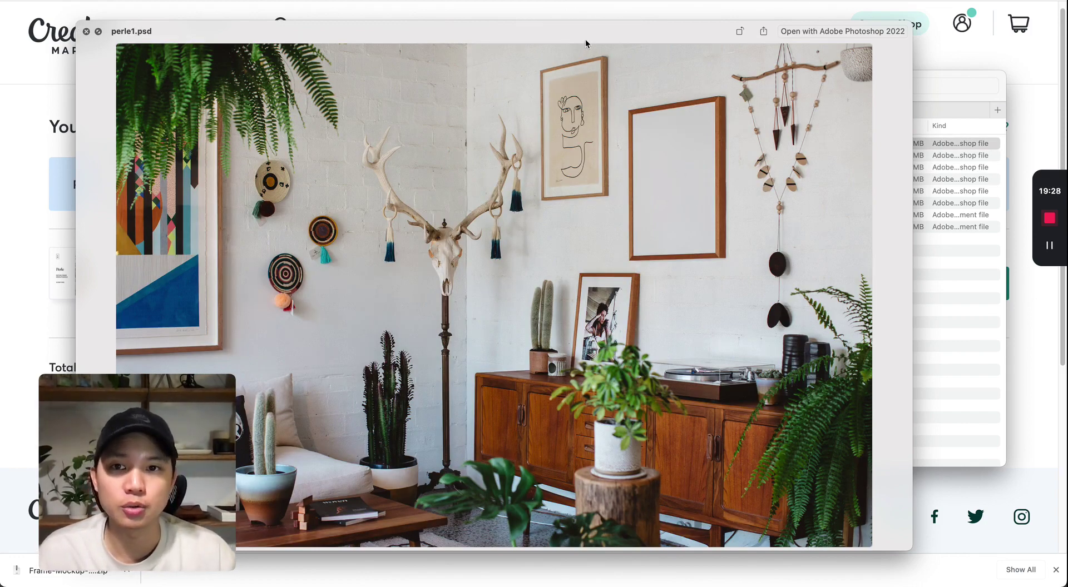
{"action": "key", "text": "space"}
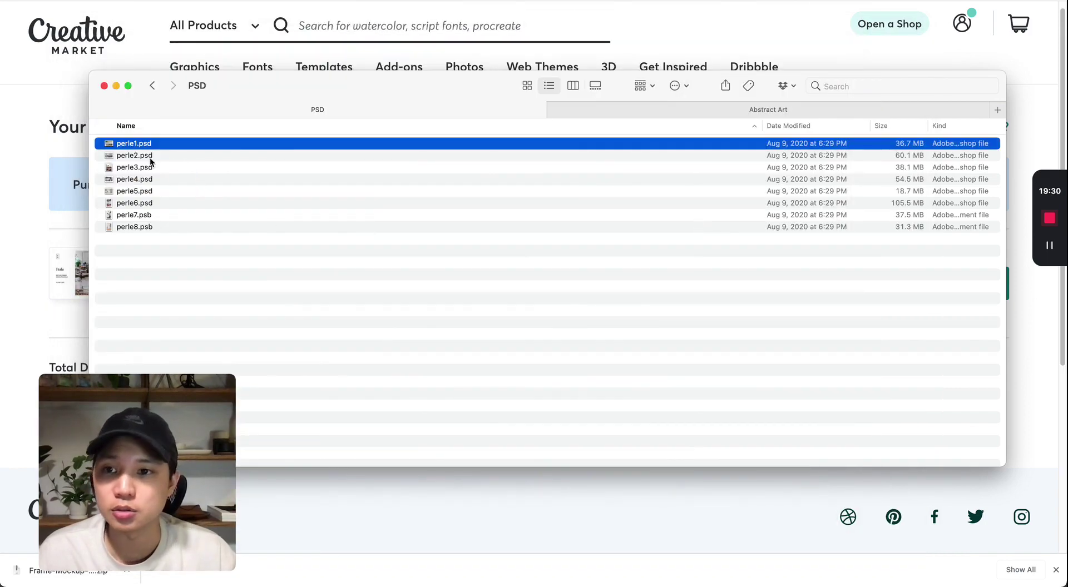
Bring up the Open With application options for perle1.psd.
{"action": "right_click", "coordinate": [143, 146]}
{"action": "left_click", "coordinate": [133, 146]}
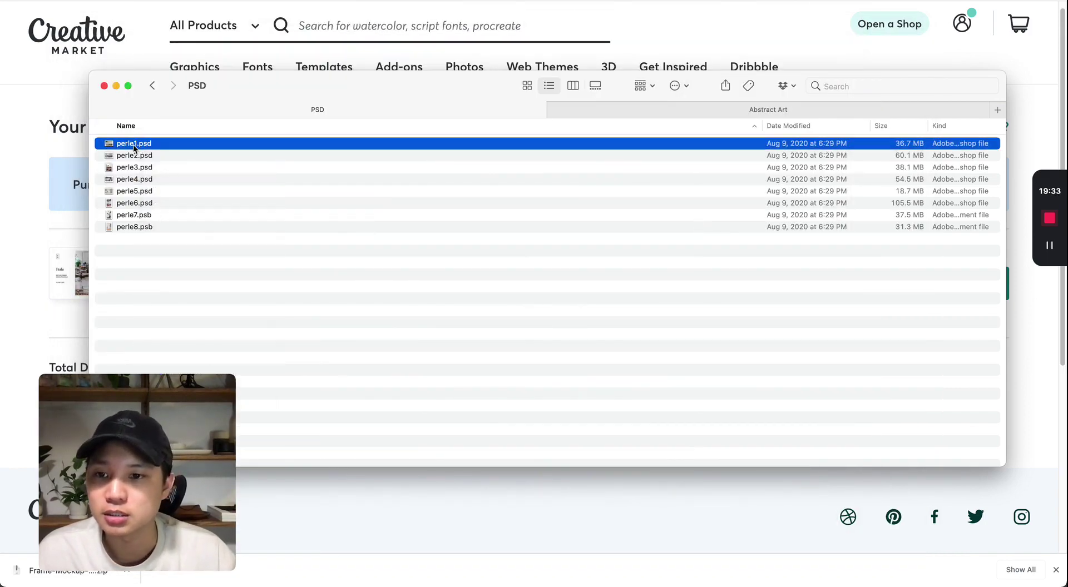
{"action": "right_click", "coordinate": [132, 146]}
{"action": "mouse_move", "coordinate": [161, 164]}
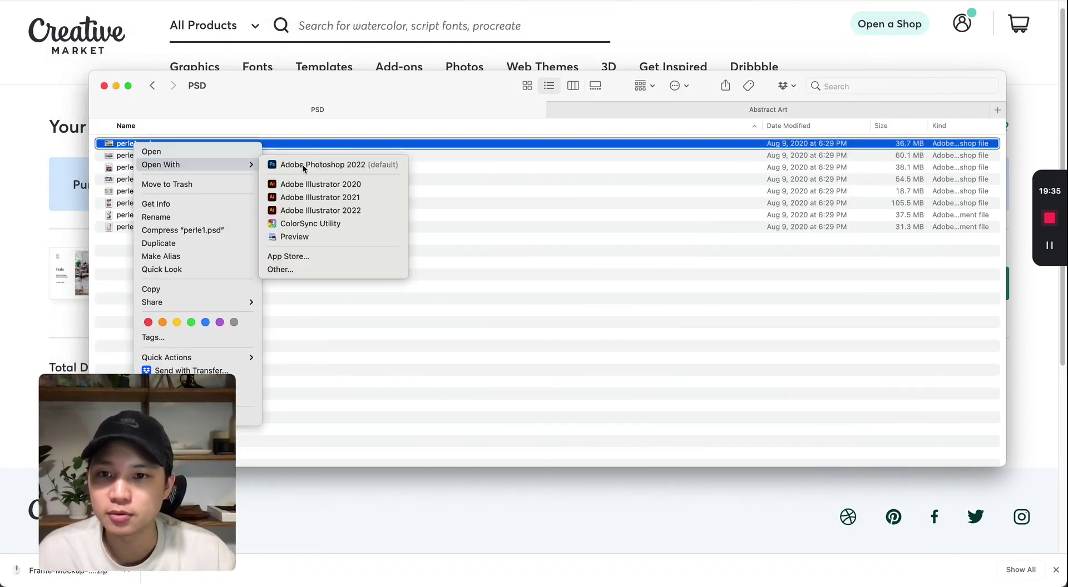
Open perle1.psd in Photoshop 2022 and view the room scene's empty frame.
{"action": "left_click", "coordinate": [303, 164]}
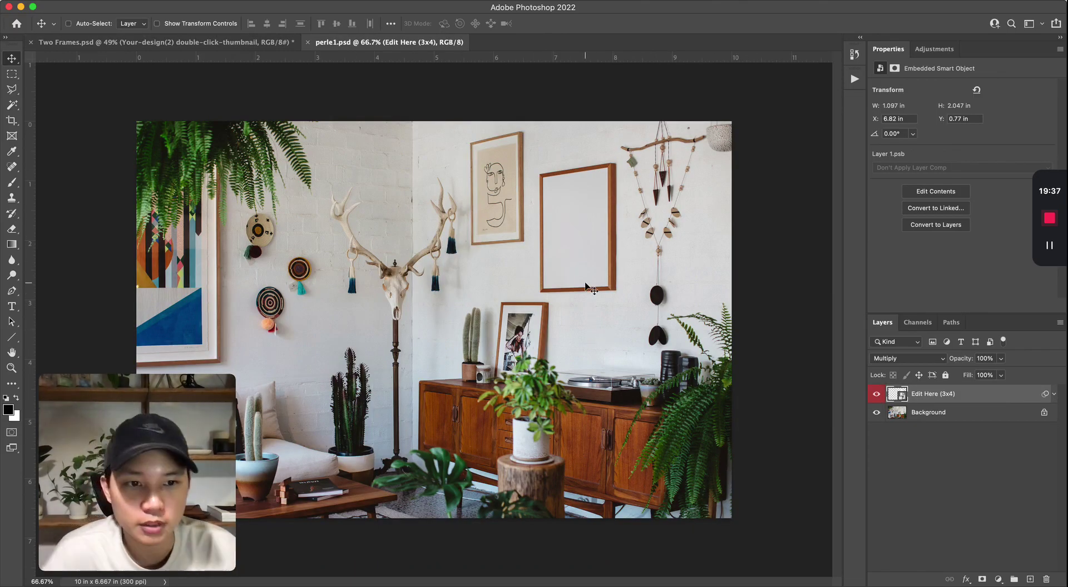
{"action": "scroll", "coordinate": [586, 286], "scroll_direction": "up", "scroll_amount": 1}
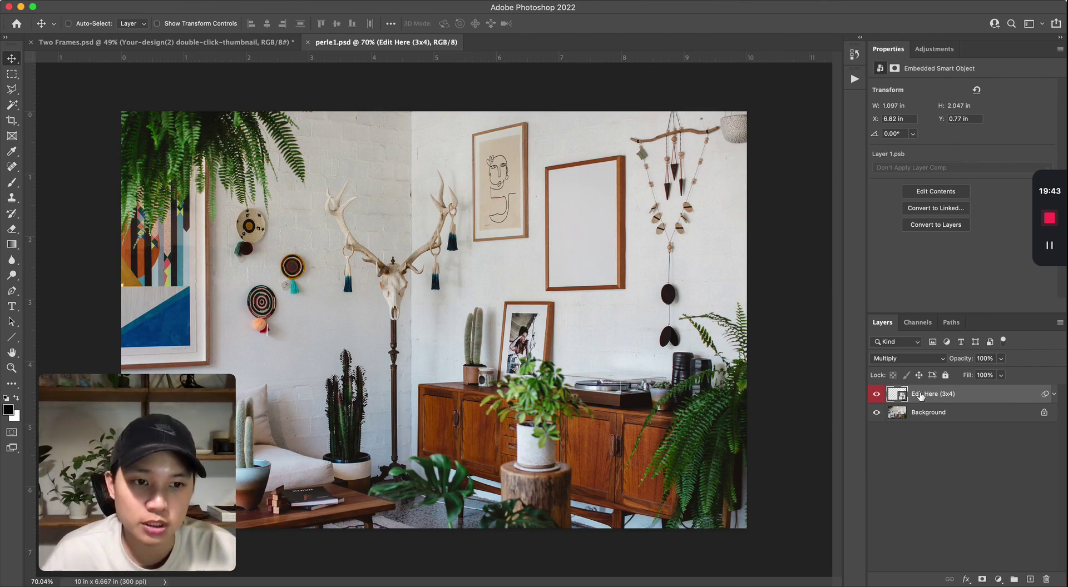
{"action": "scroll", "coordinate": [940, 406], "scroll_direction": "up", "scroll_amount": 1}
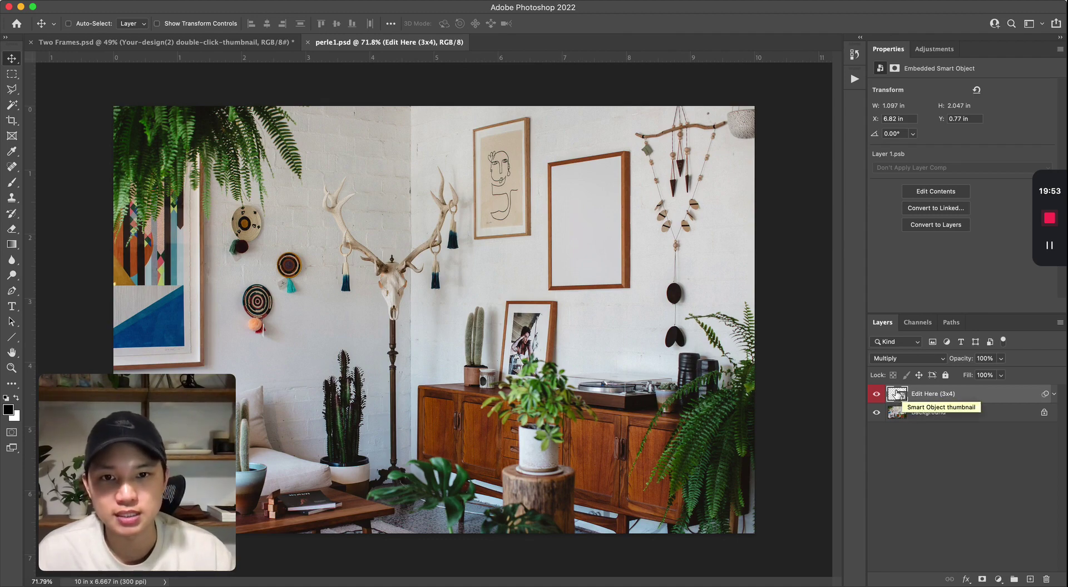
Open the Edit Here (3x4) smart object and show the Abstract Art folder in Finder.
{"action": "double_click", "coordinate": [899, 396]}
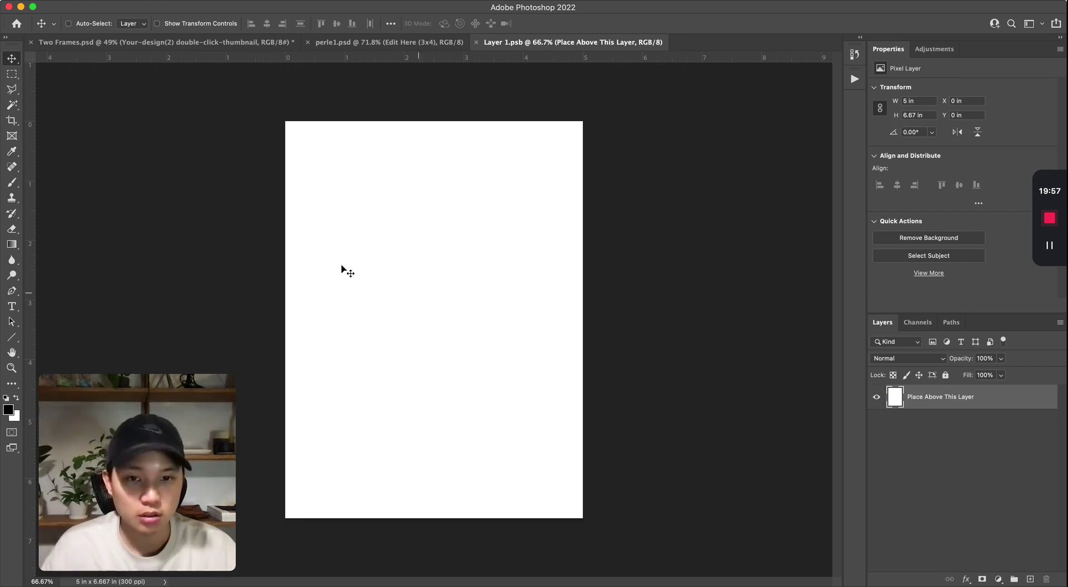
{"action": "key", "text": "super+Tab"}
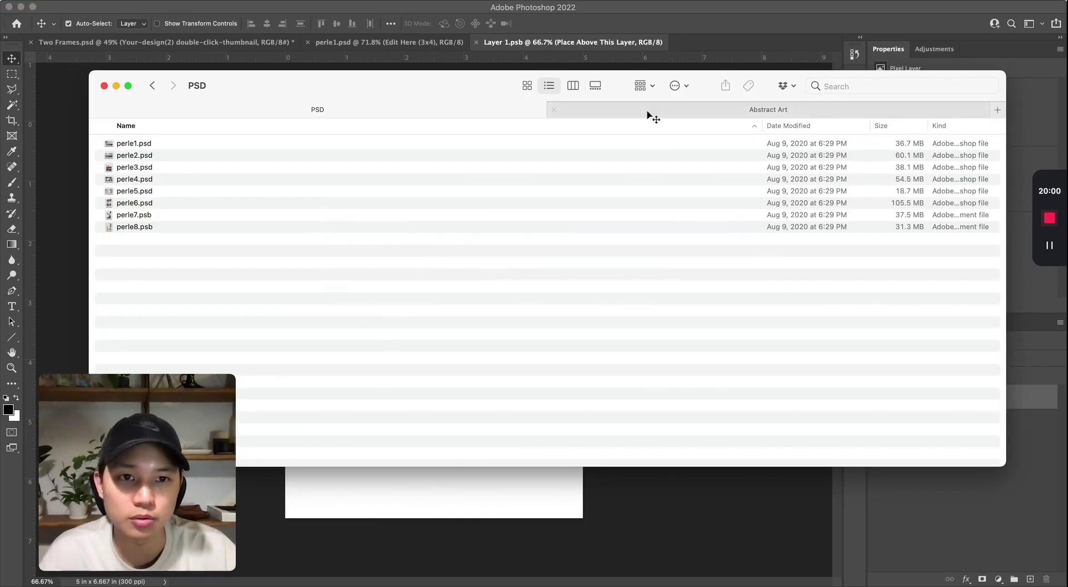
{"action": "left_click", "coordinate": [654, 114]}
{"action": "left_click", "coordinate": [162, 156]}
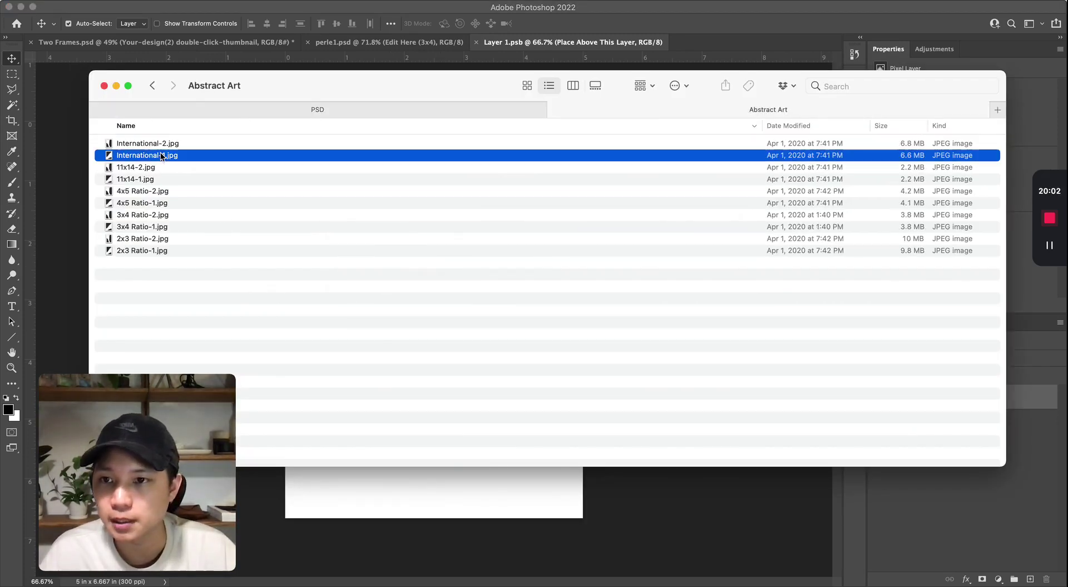
Place 3x4 Ratio-1.jpg onto the white canvas and commit it.
{"action": "left_click_drag", "start_coordinate": [137, 231], "coordinate": [199, 295]}
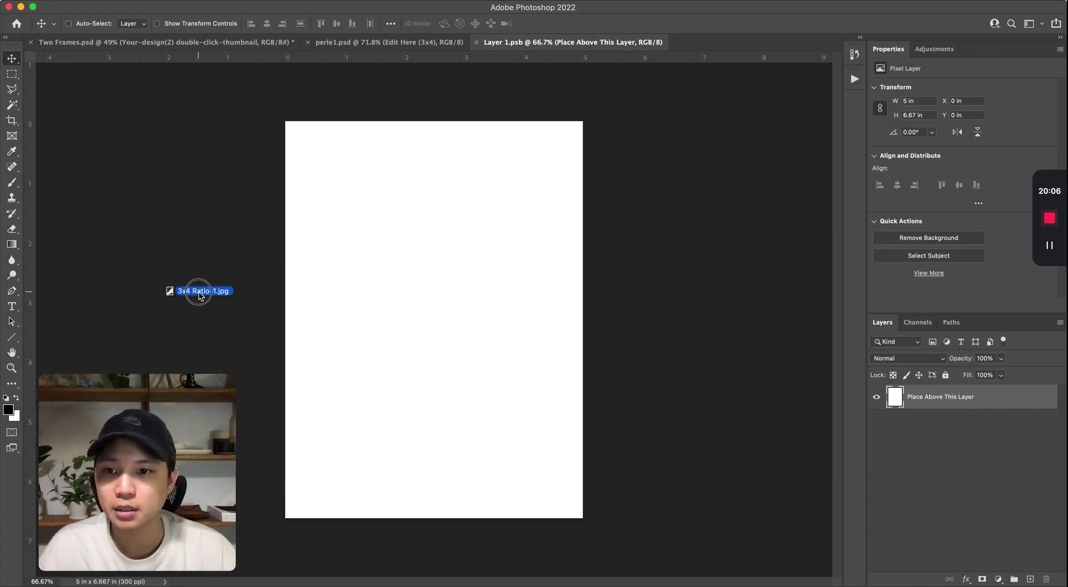
{"action": "left_click_drag", "start_coordinate": [199, 295], "coordinate": [412, 256]}
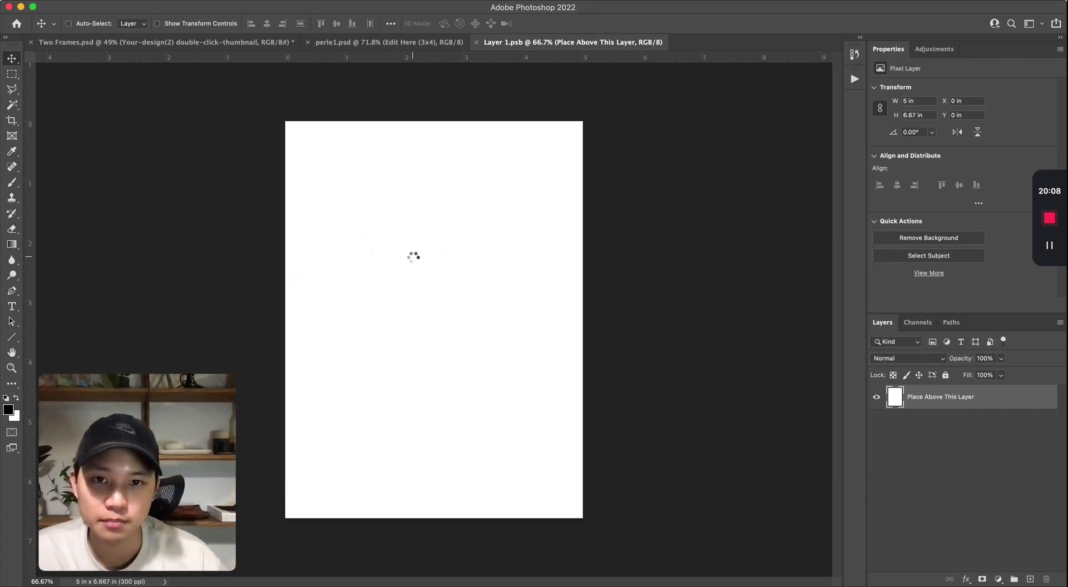
{"action": "scroll", "coordinate": [603, 345], "scroll_direction": "up", "scroll_amount": 2}
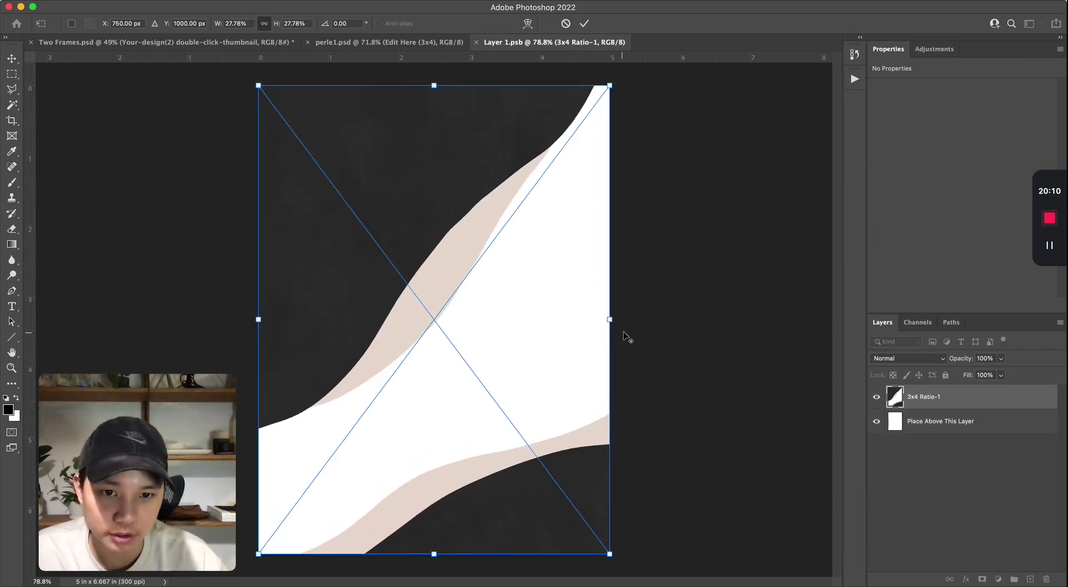
{"action": "scroll", "coordinate": [627, 334], "scroll_direction": "up", "scroll_amount": 5}
{"action": "scroll", "coordinate": [652, 328], "scroll_direction": "down", "scroll_amount": 3}
{"action": "scroll", "coordinate": [419, 309], "scroll_direction": "down", "scroll_amount": 3}
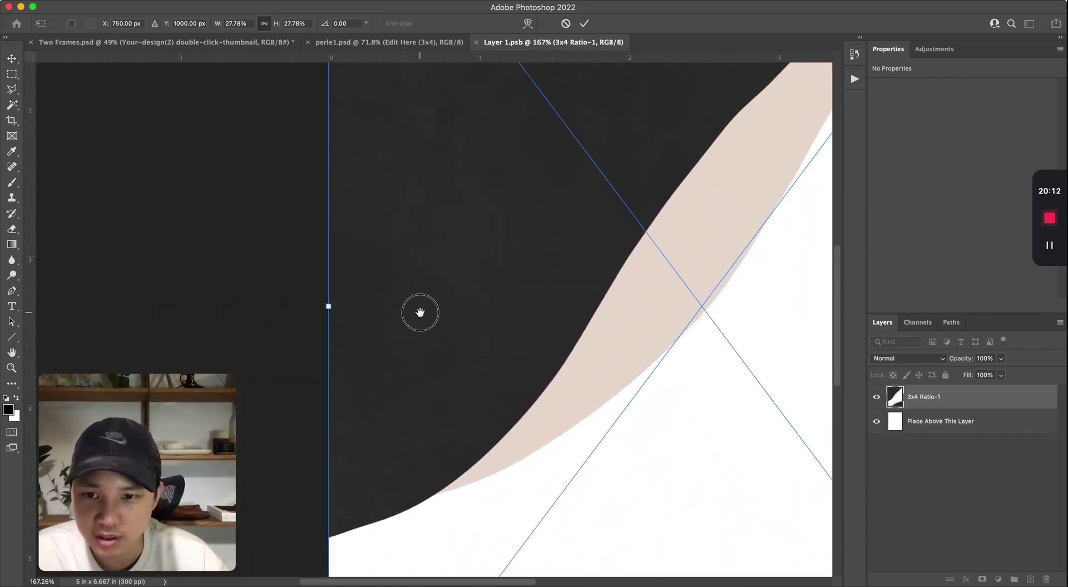
{"action": "scroll", "coordinate": [328, 314], "scroll_direction": "down", "scroll_amount": 2}
{"action": "scroll", "coordinate": [353, 310], "scroll_direction": "down", "scroll_amount": 2}
{"action": "scroll", "coordinate": [358, 309], "scroll_direction": "up", "scroll_amount": 1}
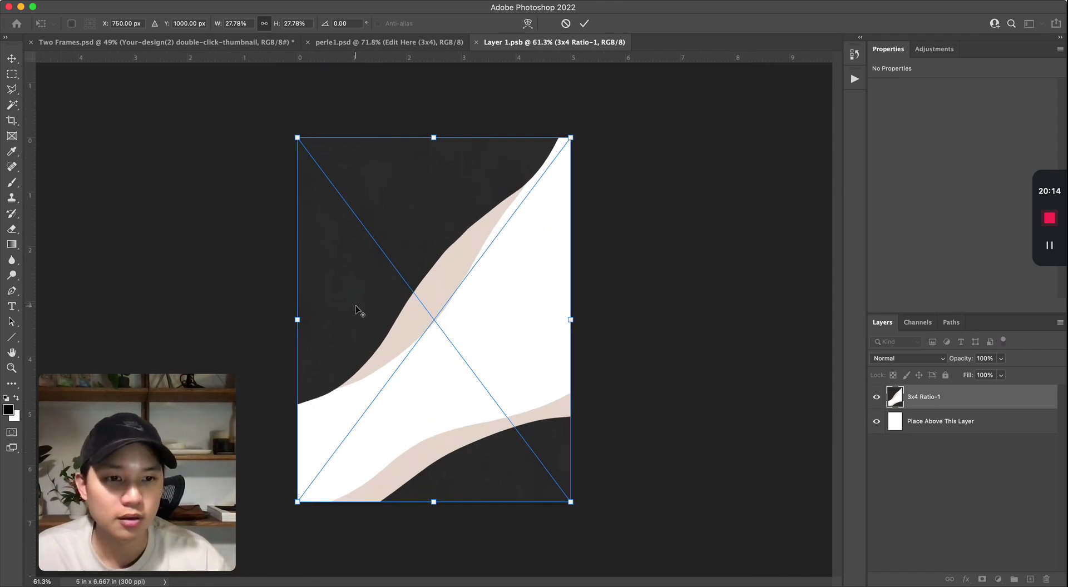
{"action": "key", "text": "Return"}
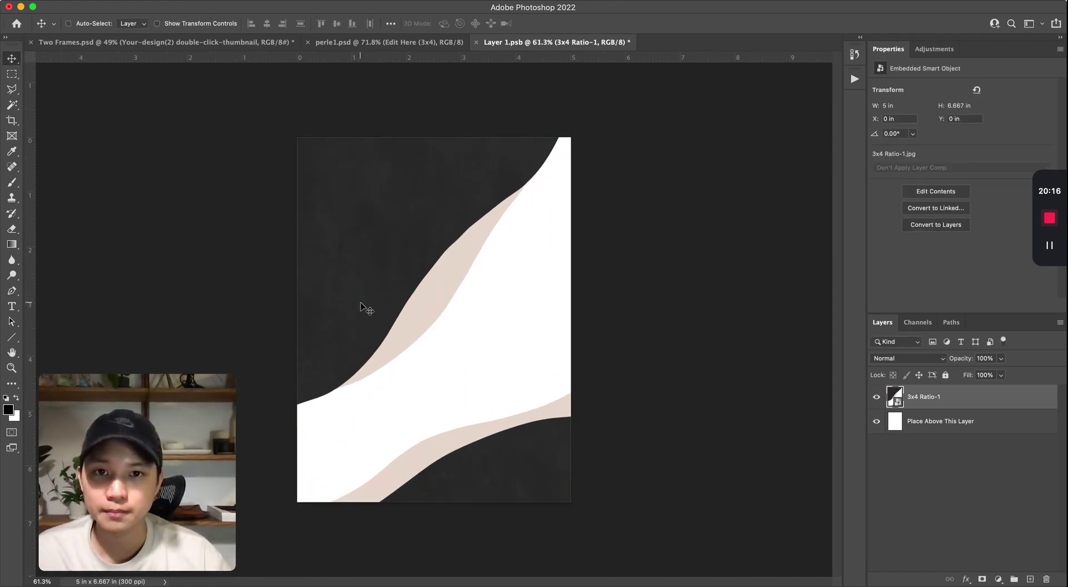
Close Layer 1.psb saving the artwork into perle1.psd, then return to Two Frames.psd.
{"action": "left_click", "coordinate": [477, 42]}
{"action": "left_click", "coordinate": [537, 164]}
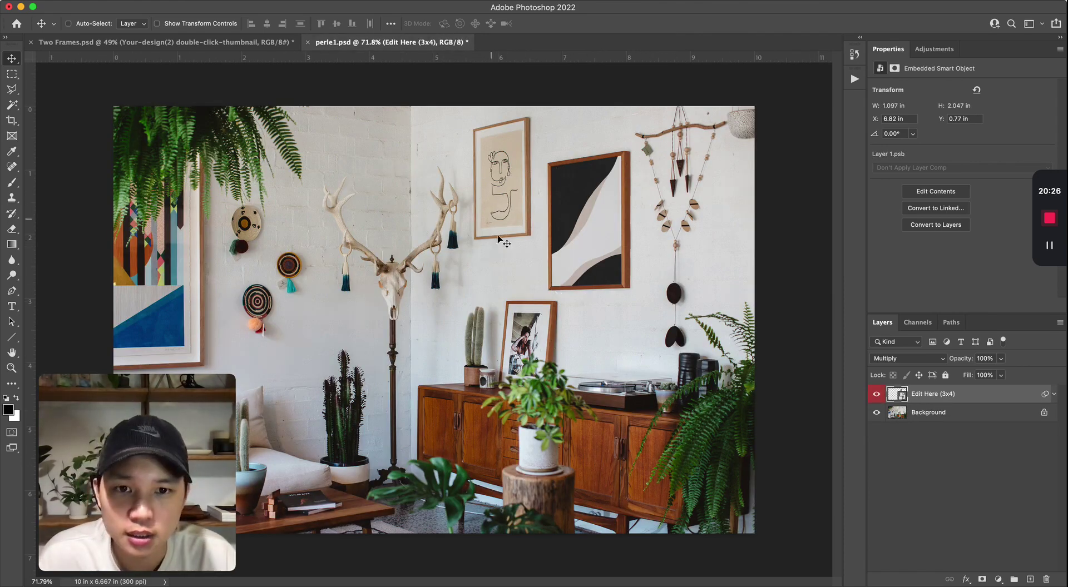
{"action": "scroll", "coordinate": [522, 266], "scroll_direction": "up", "scroll_amount": 1}
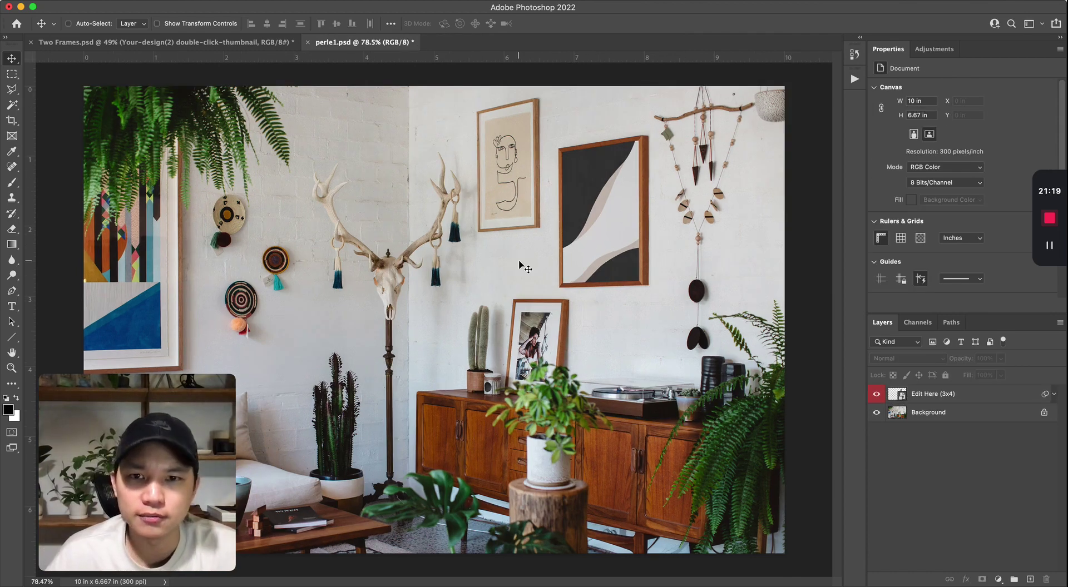
{"action": "left_click", "coordinate": [255, 44]}
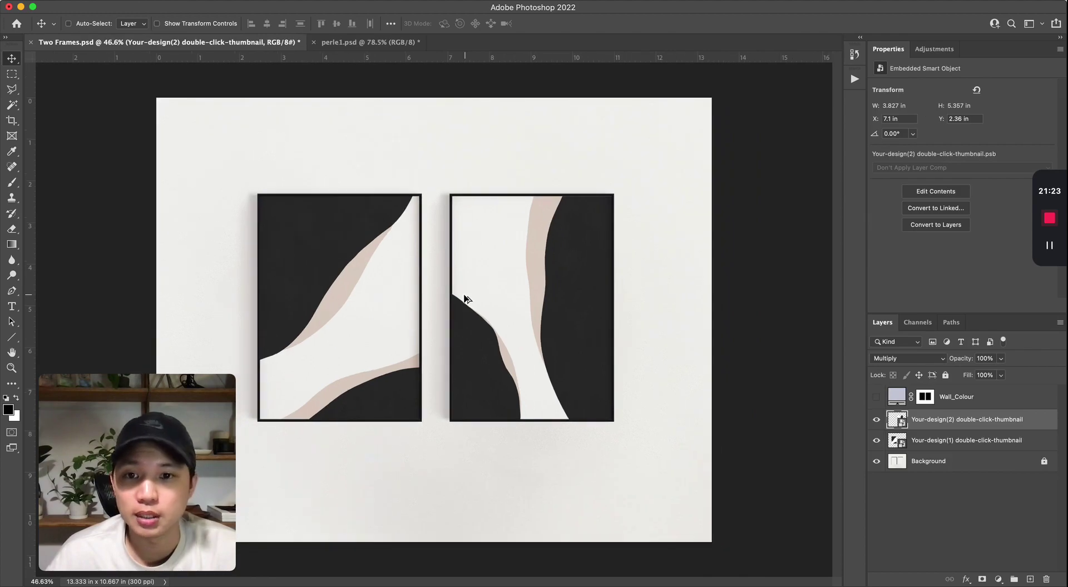
{"action": "scroll", "coordinate": [465, 300], "scroll_direction": "down", "scroll_amount": 1}
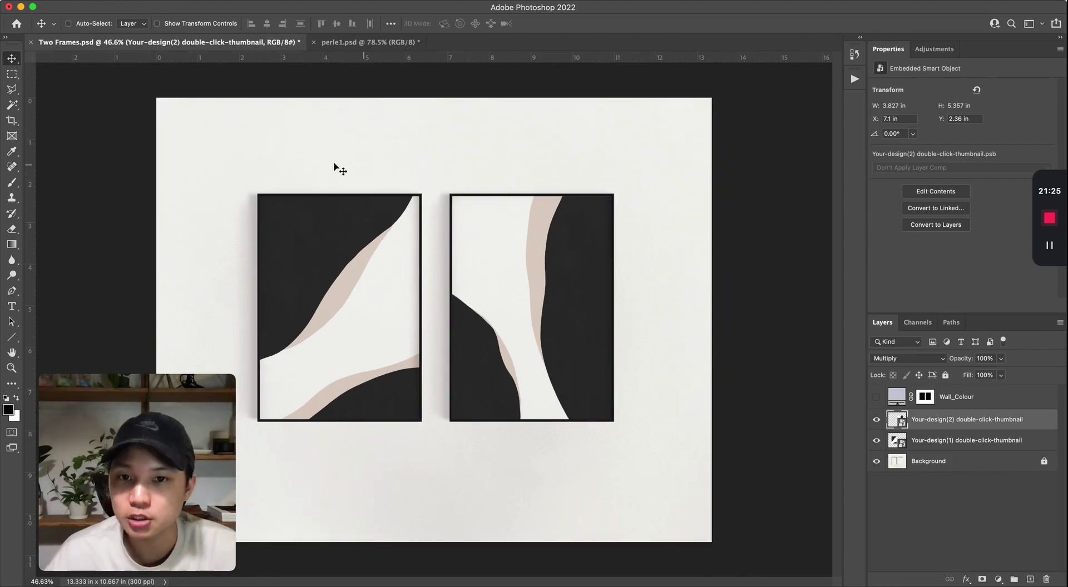
Revisit perle1.psd, then scroll to the top of the Creative Market frame mockup results.
{"action": "left_click", "coordinate": [367, 43]}
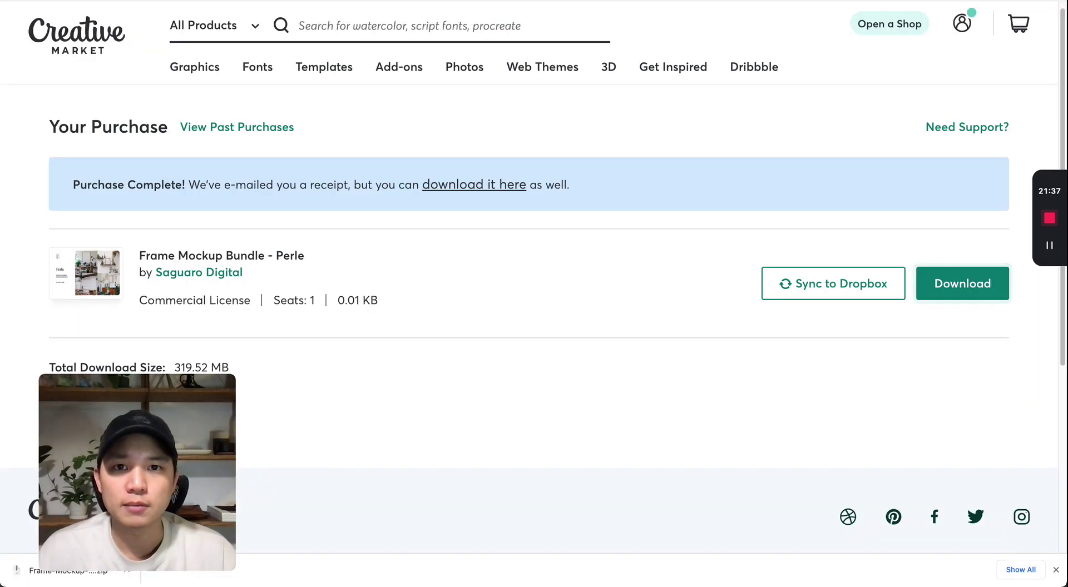
{"action": "mouse_move", "coordinate": [622, 259]}
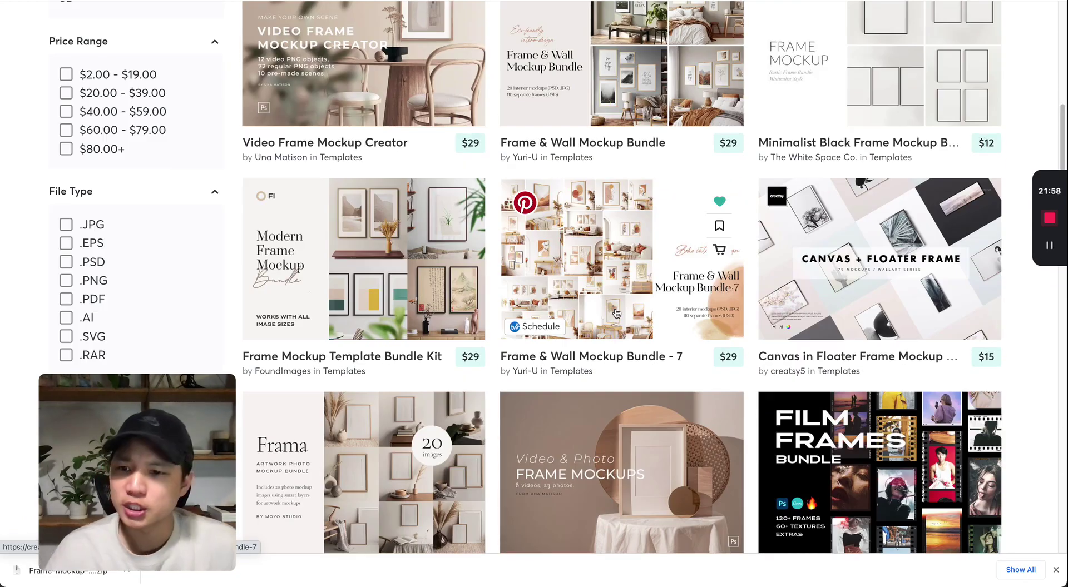
{"action": "scroll", "coordinate": [615, 313], "scroll_direction": "up", "scroll_amount": 9}
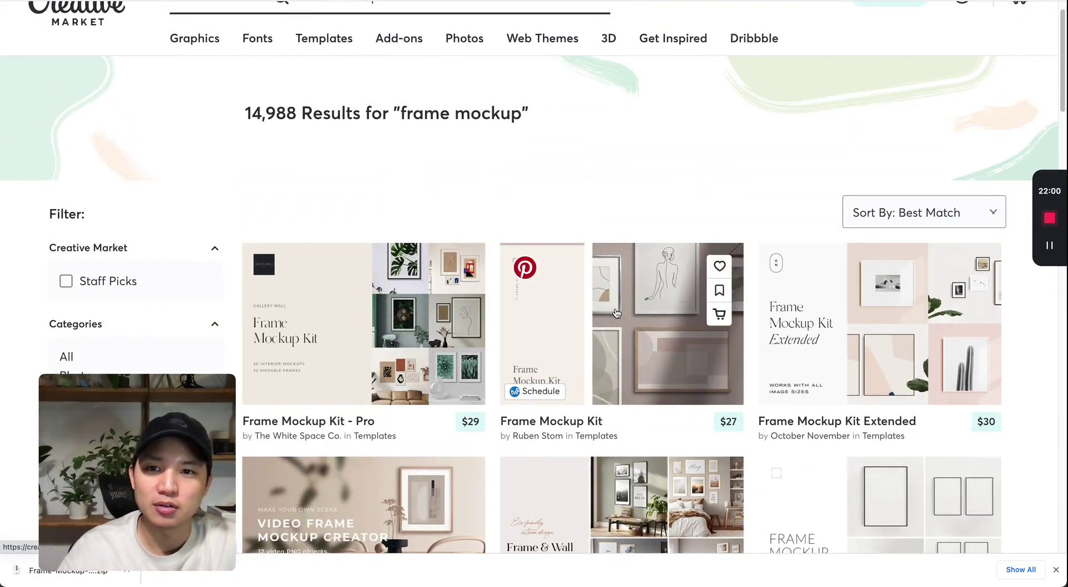
{"action": "scroll", "coordinate": [615, 313], "scroll_direction": "up", "scroll_amount": 1}
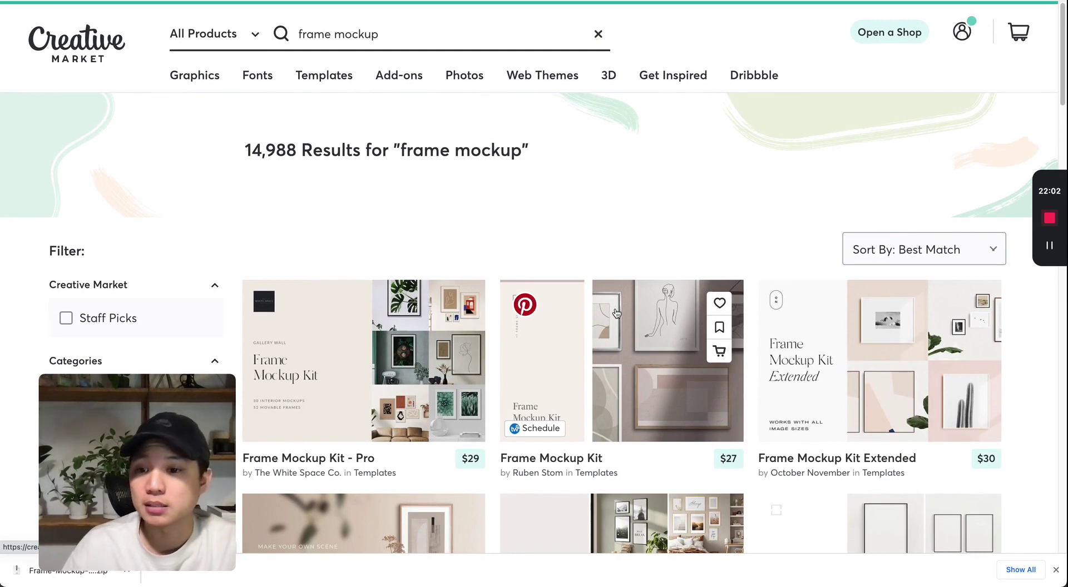